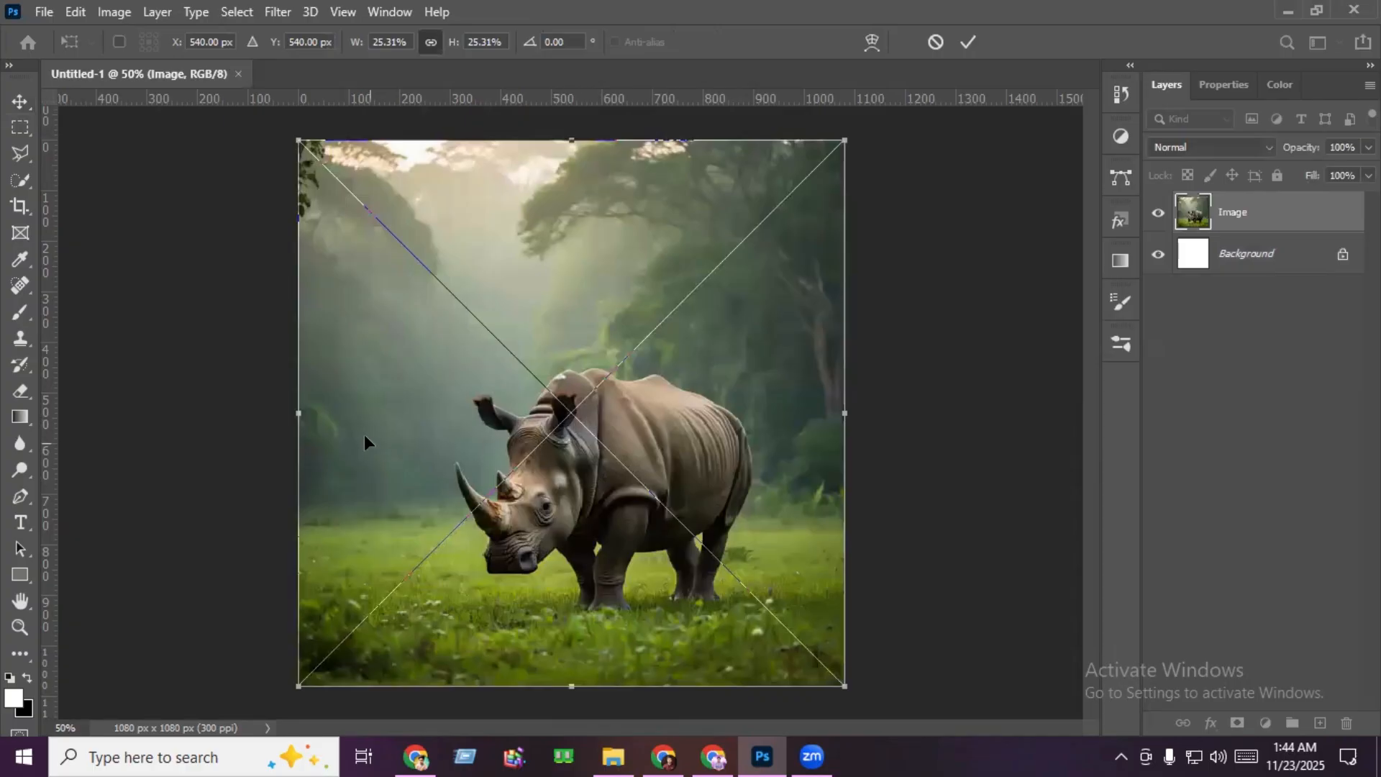
- Scale the placed rhino image to about 30% and position it so it fills the canvas with the rhino slightly higher
left_click_drag(288, 418, 203, 424)
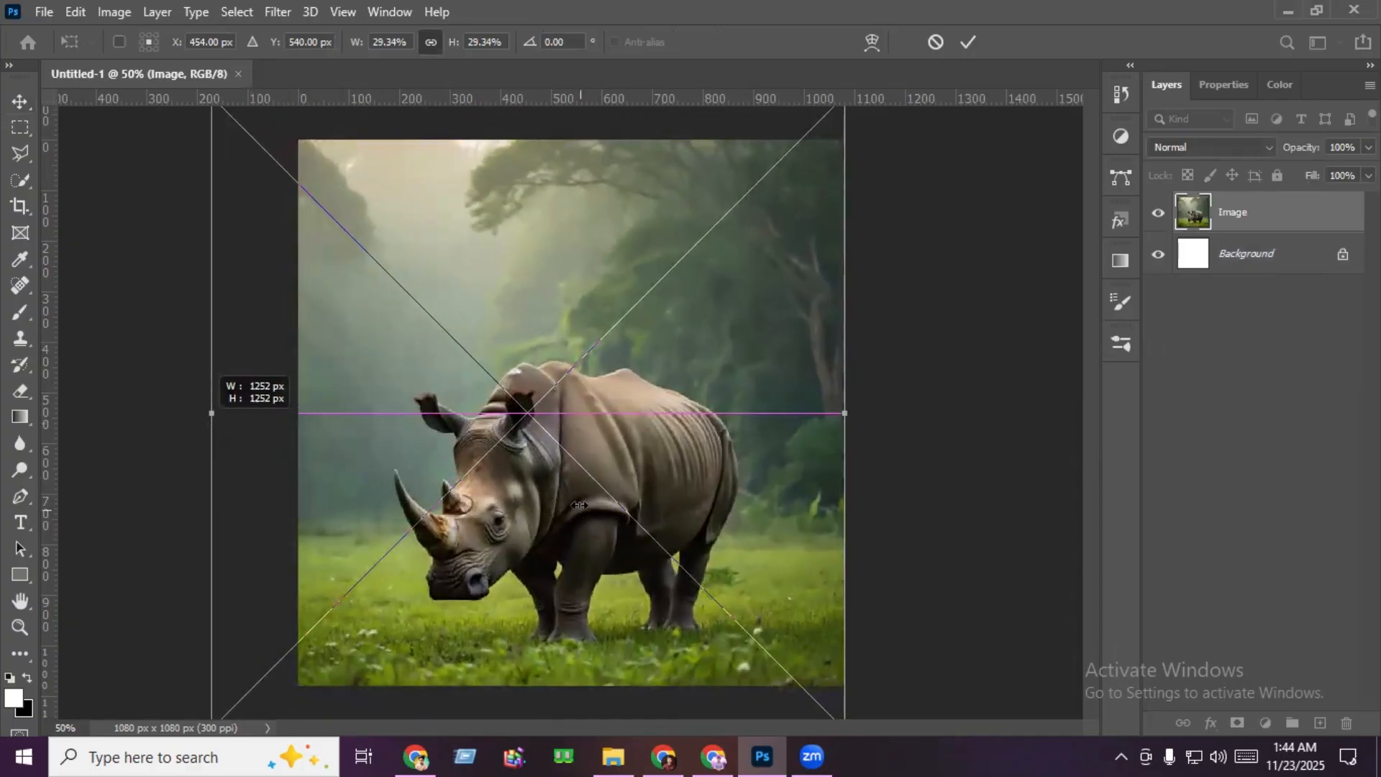
left_click_drag(580, 509, 581, 478)
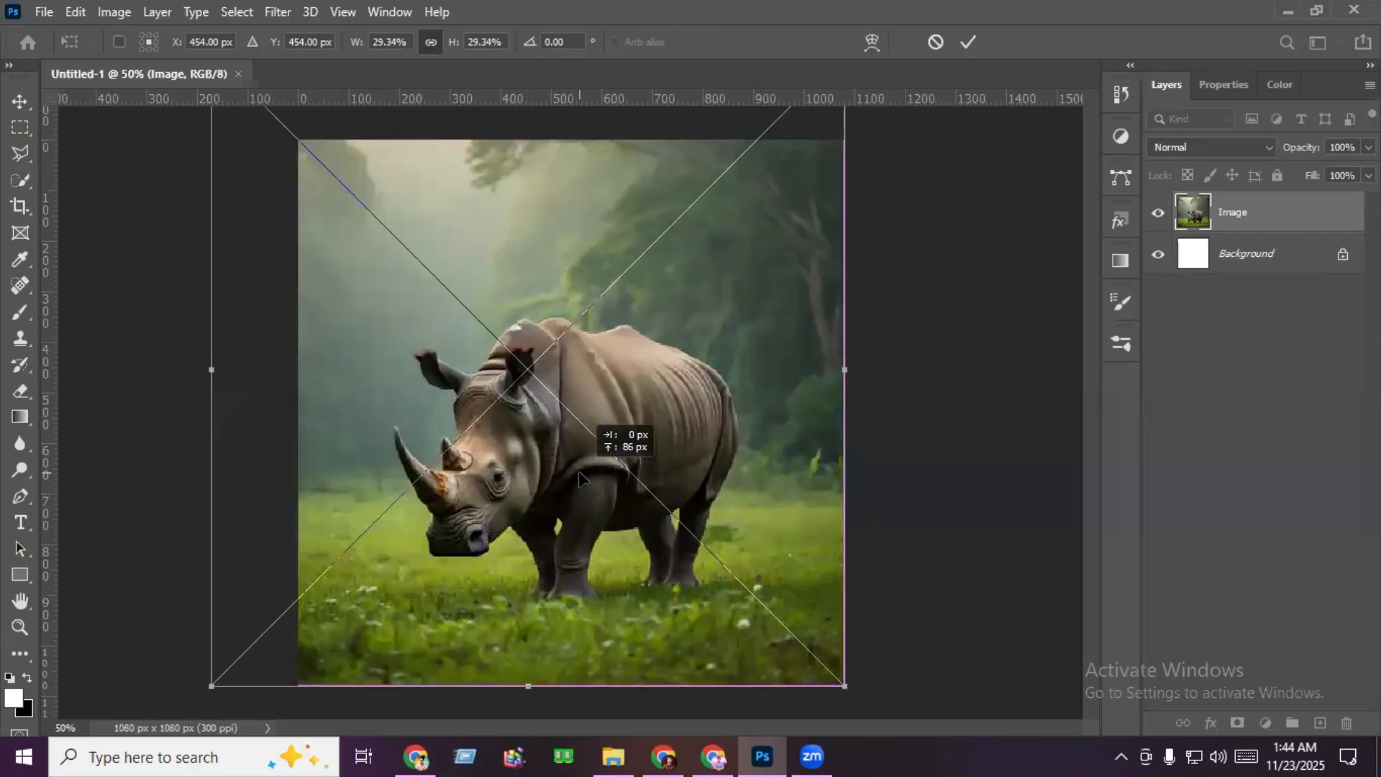
left_click_drag(211, 369, 201, 375)
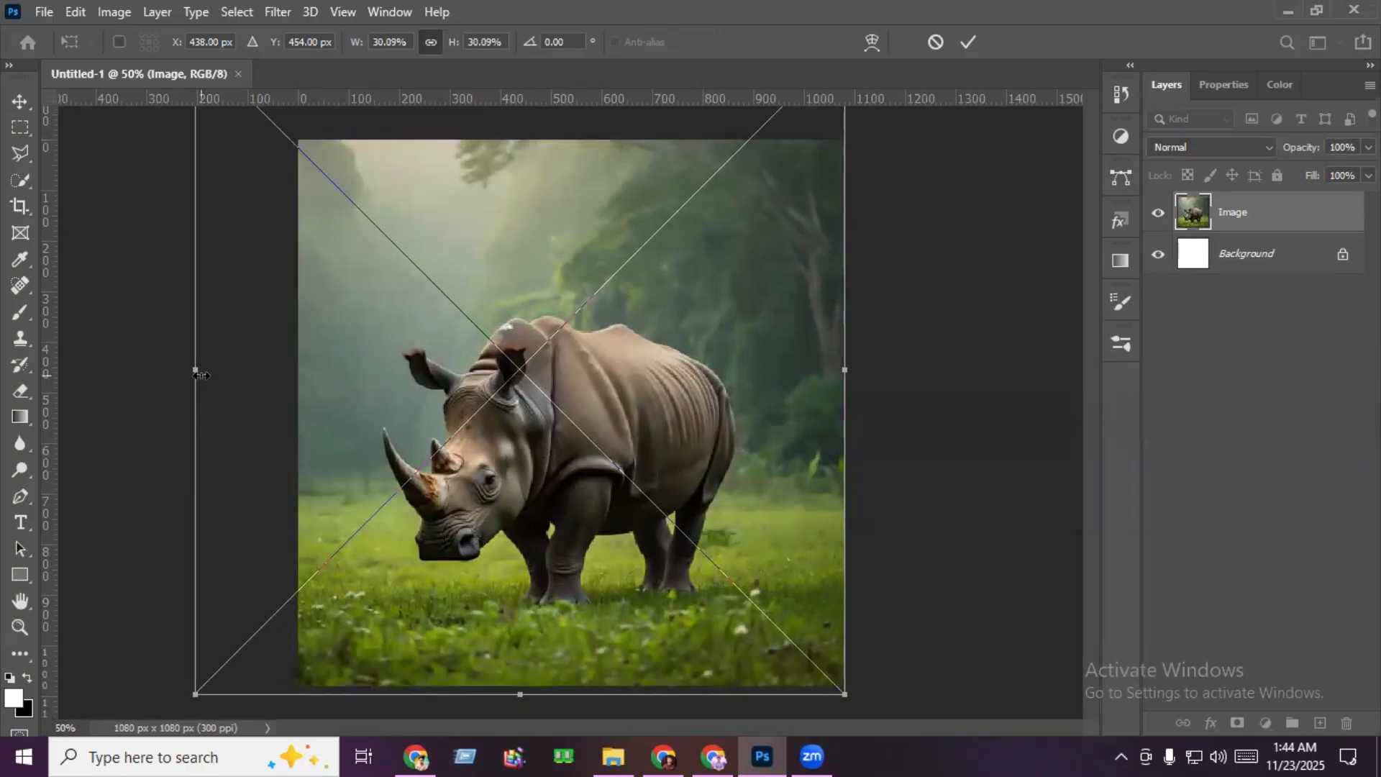
key("Return")
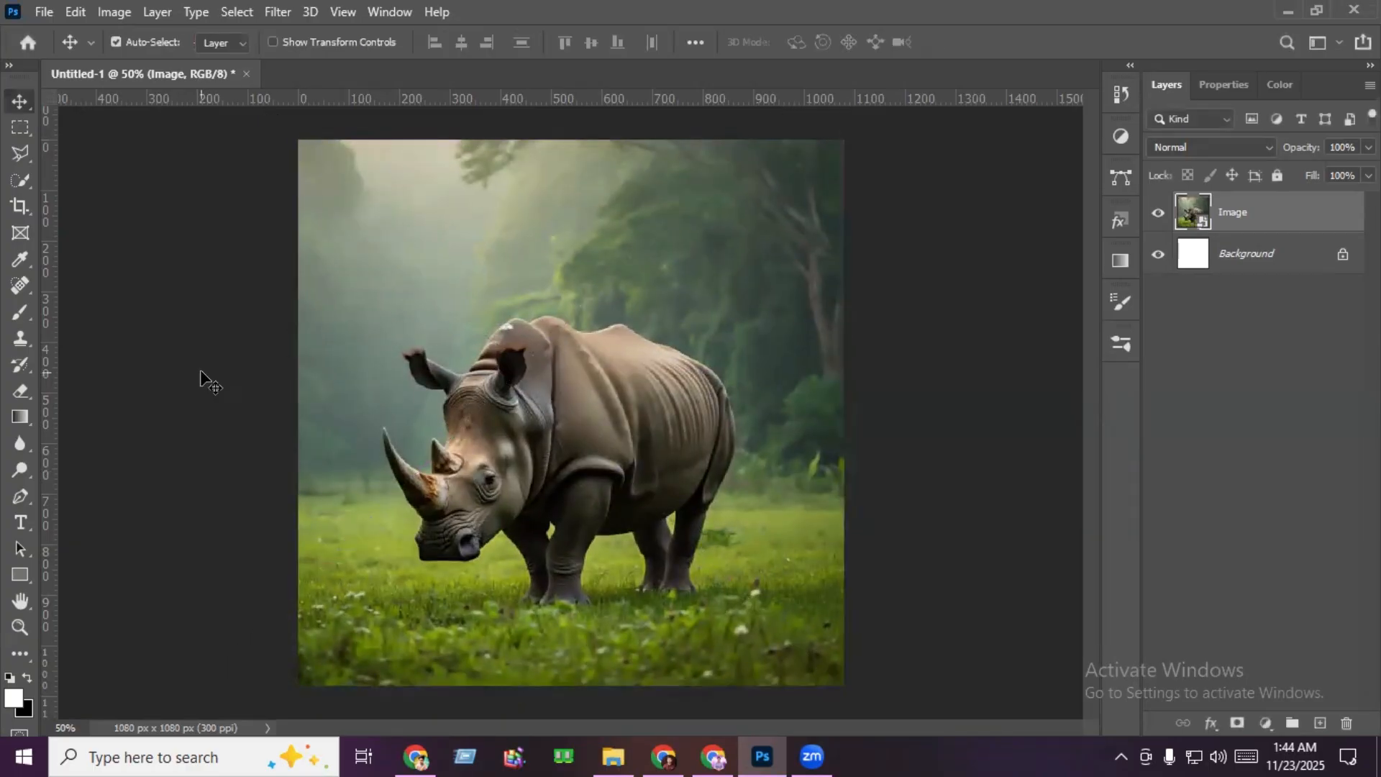
- Unlock and delete the white background layer, and place the rhino layer in a group named Image
left_click(1342, 256)
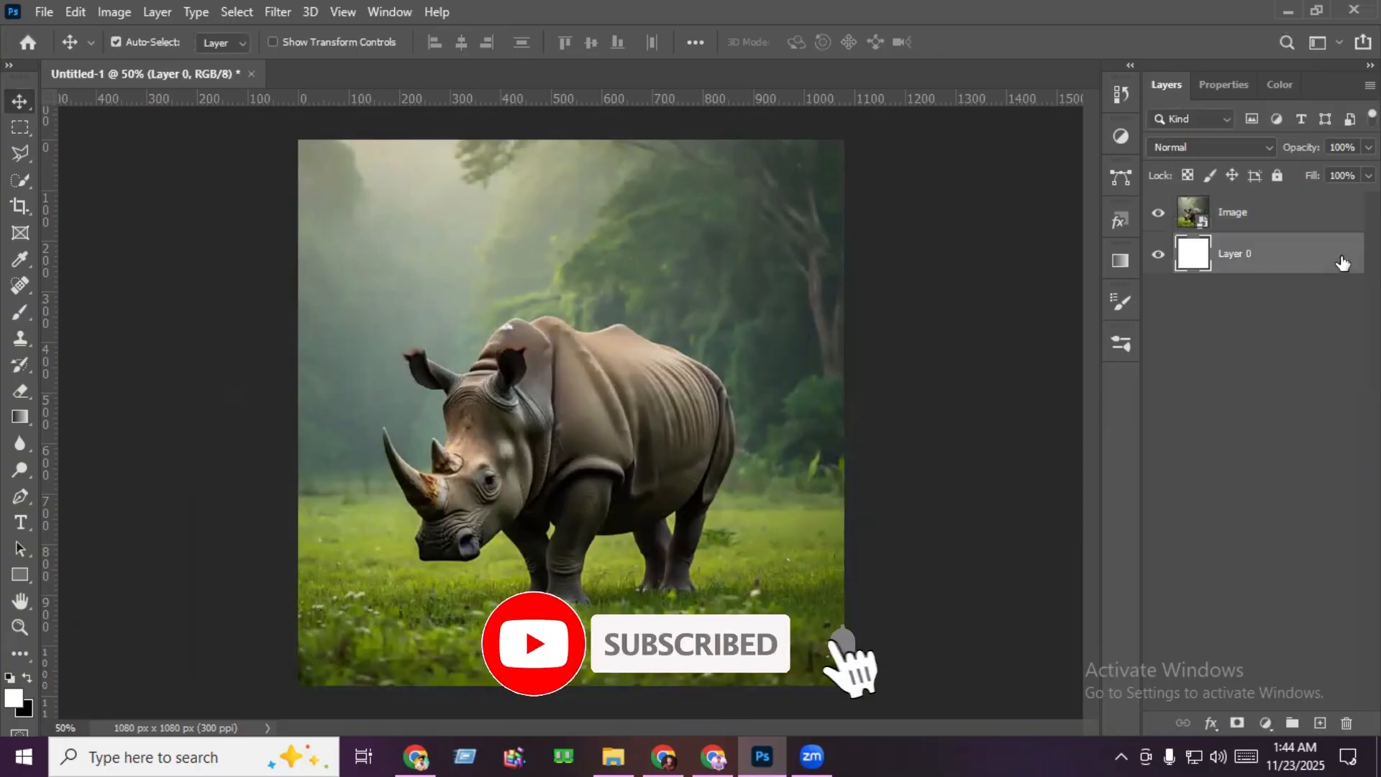
key("Delete")
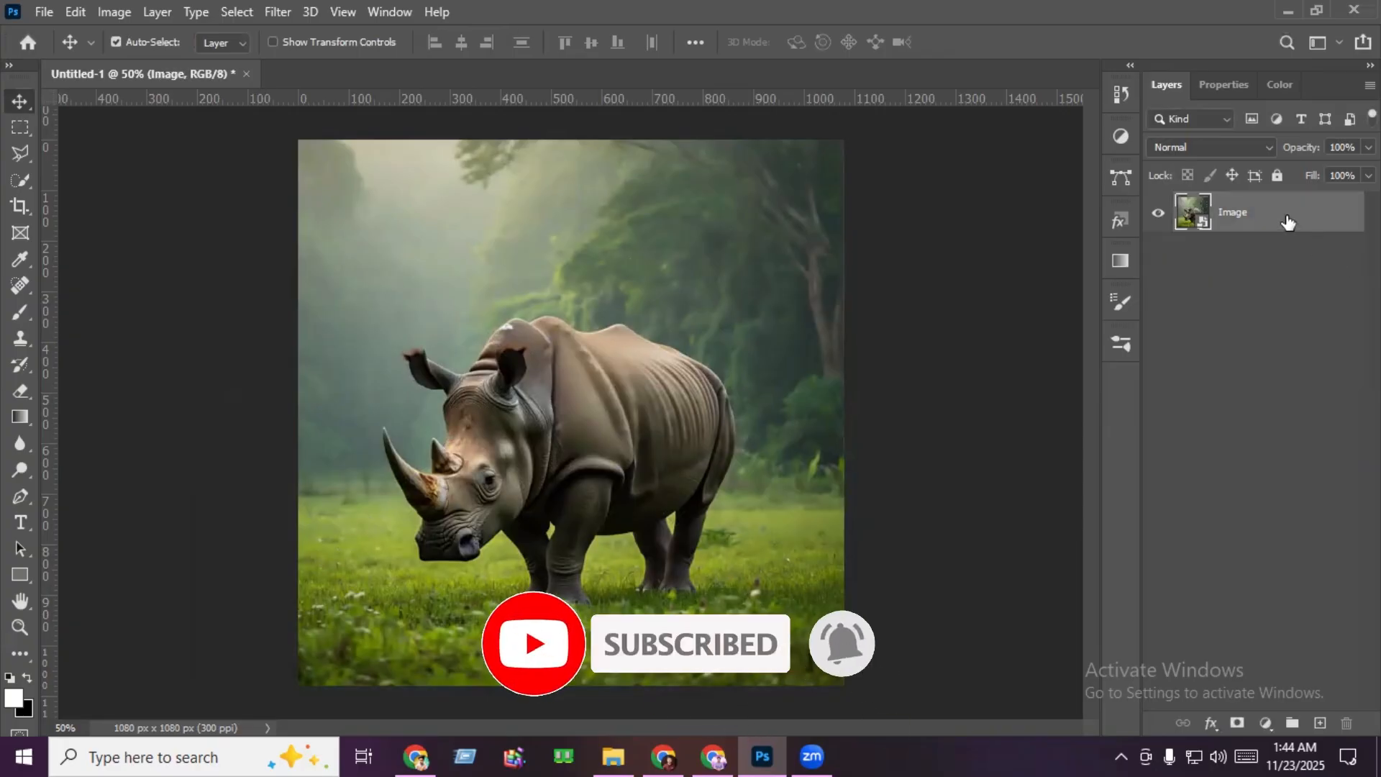
key("ctrl+g")
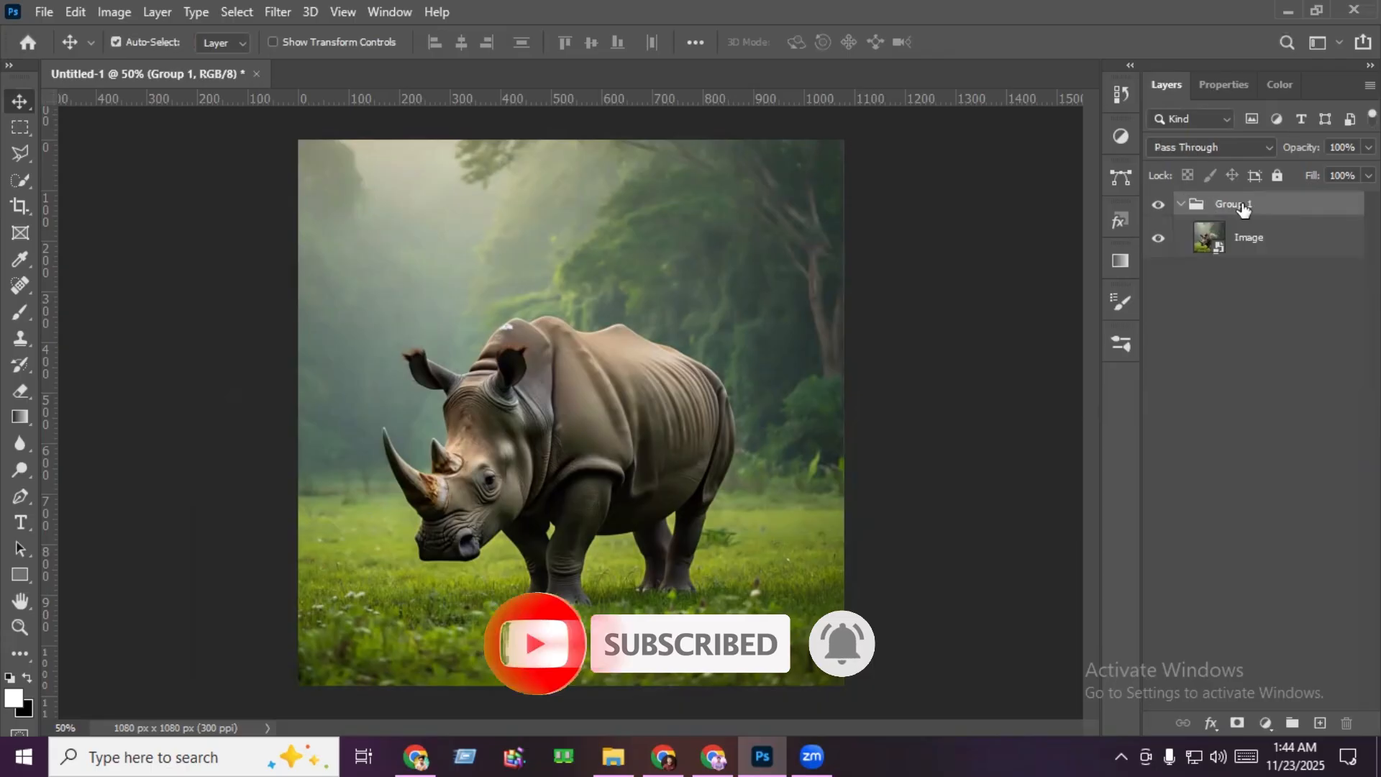
double_click(1242, 205)
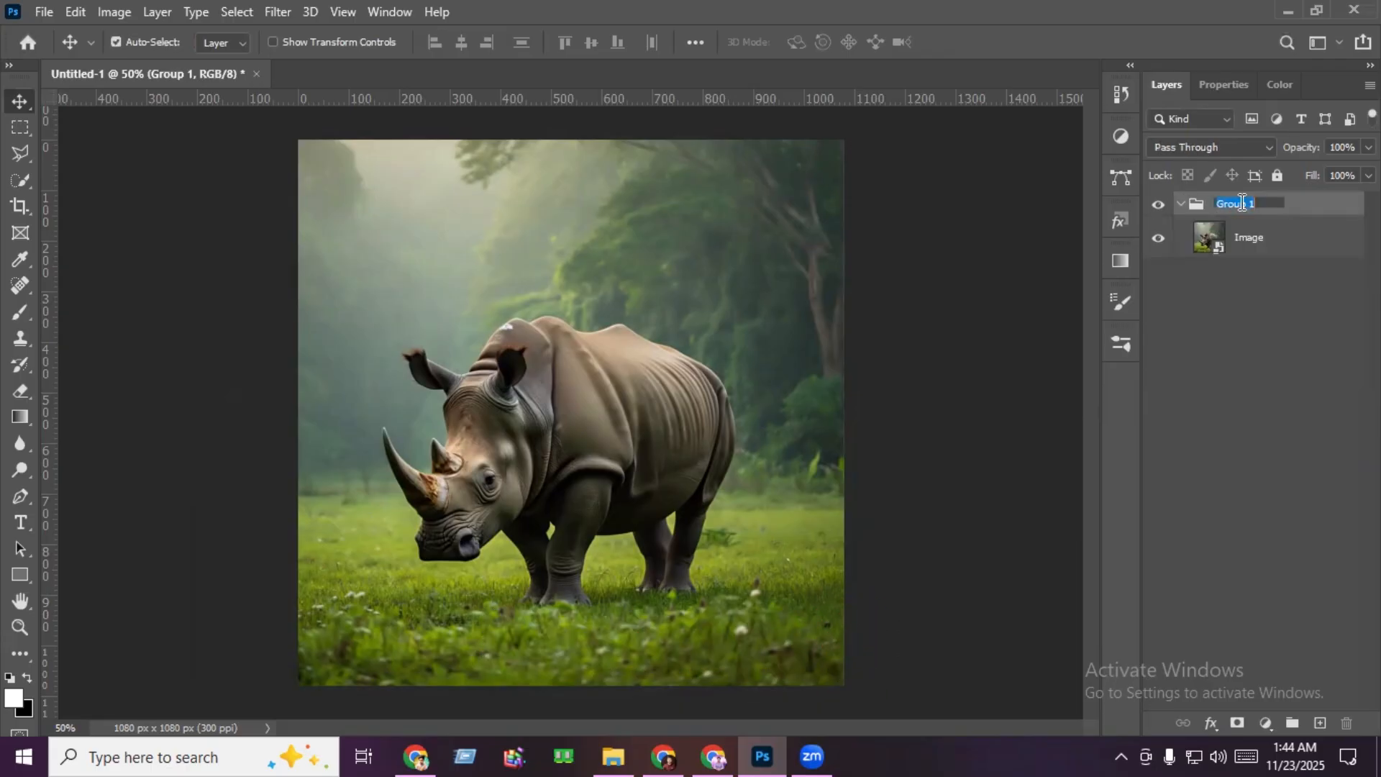
type("Image")
- Trace both rhino horns on the image layer with a Pen tool path and convert it to a new selection
left_click(1208, 237)
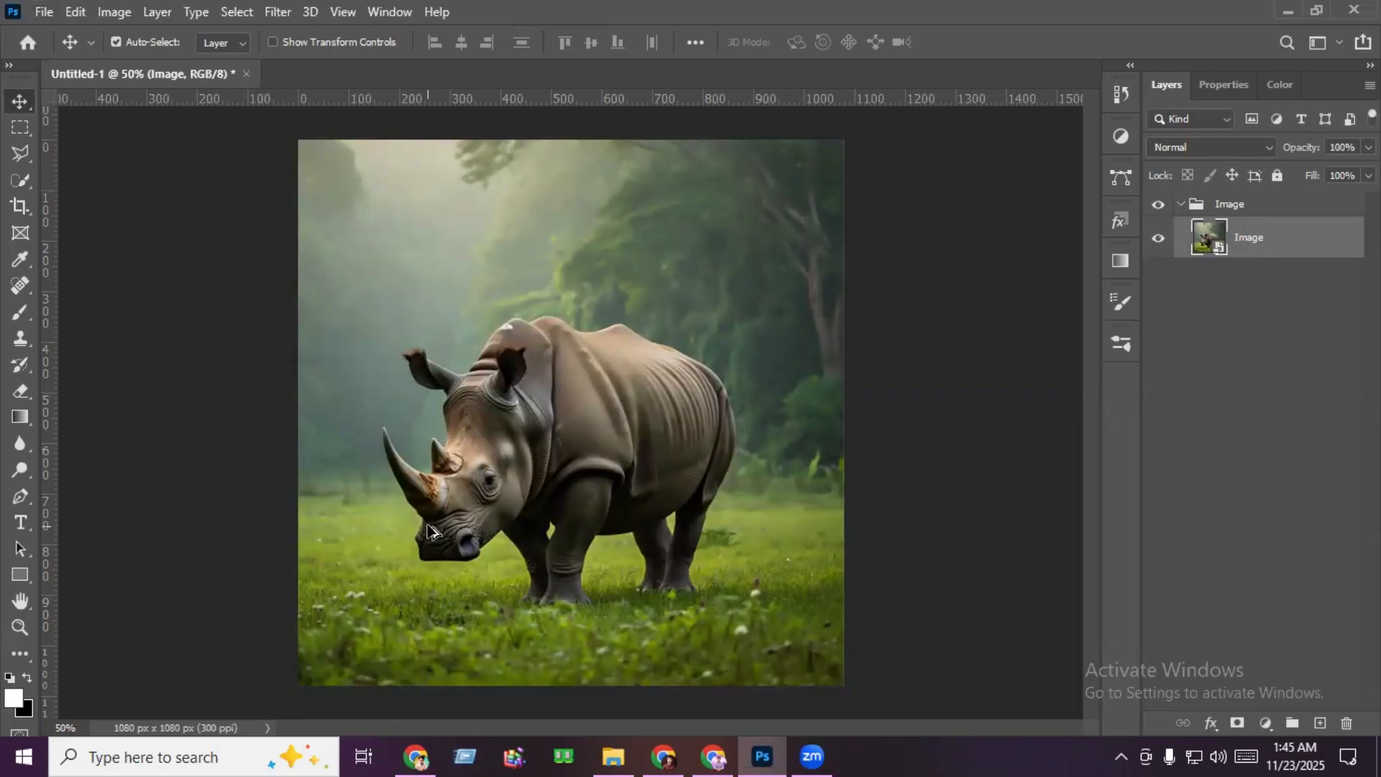
scroll(428, 532, "up", 4)
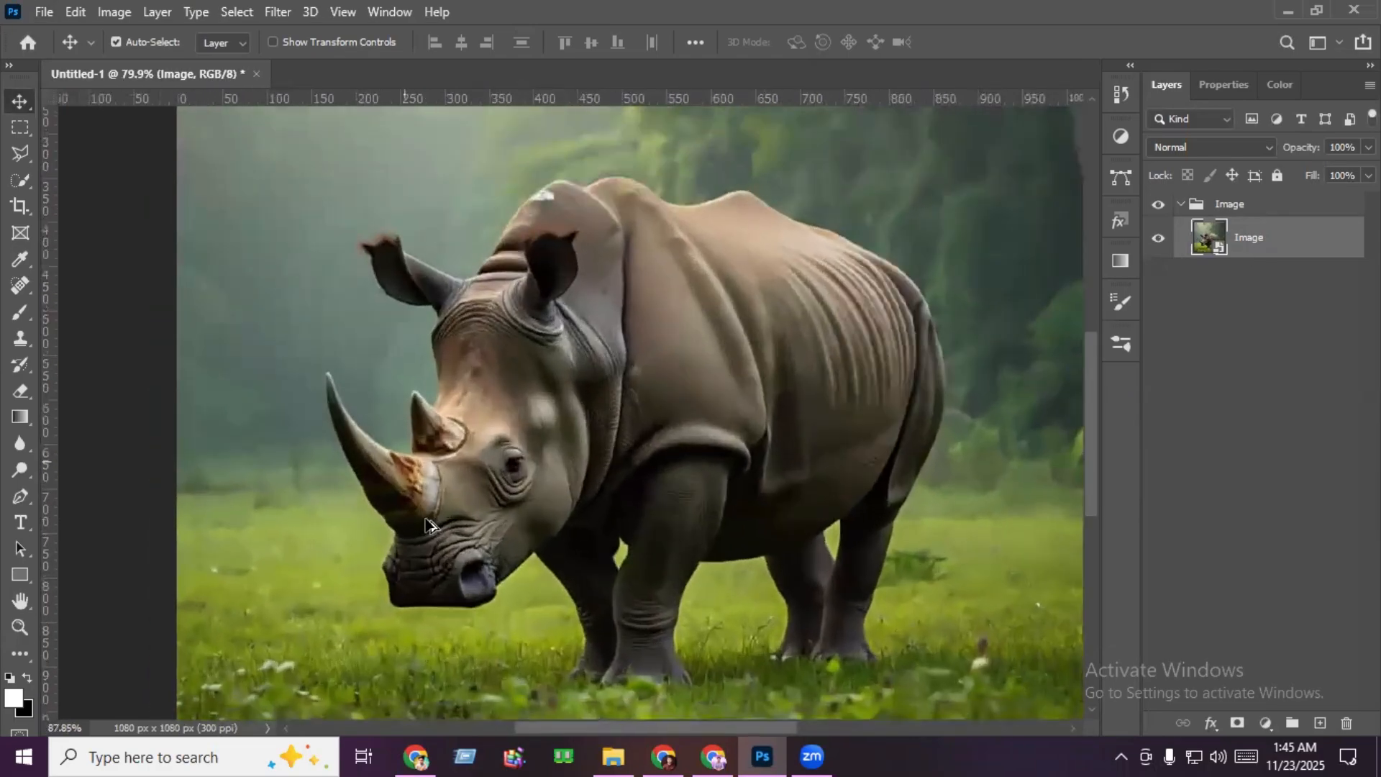
scroll(426, 523, "up", 3)
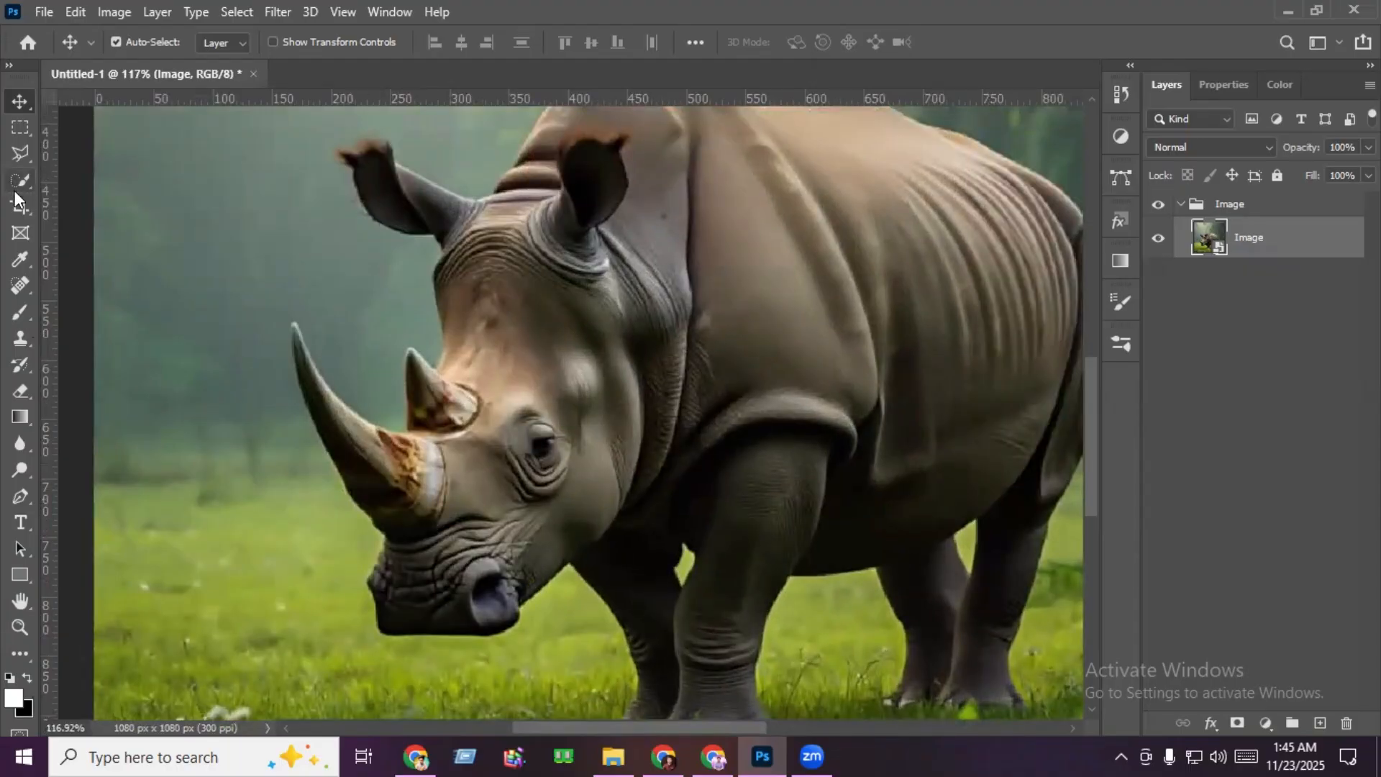
left_click(18, 497)
scroll(450, 536, "up", 4)
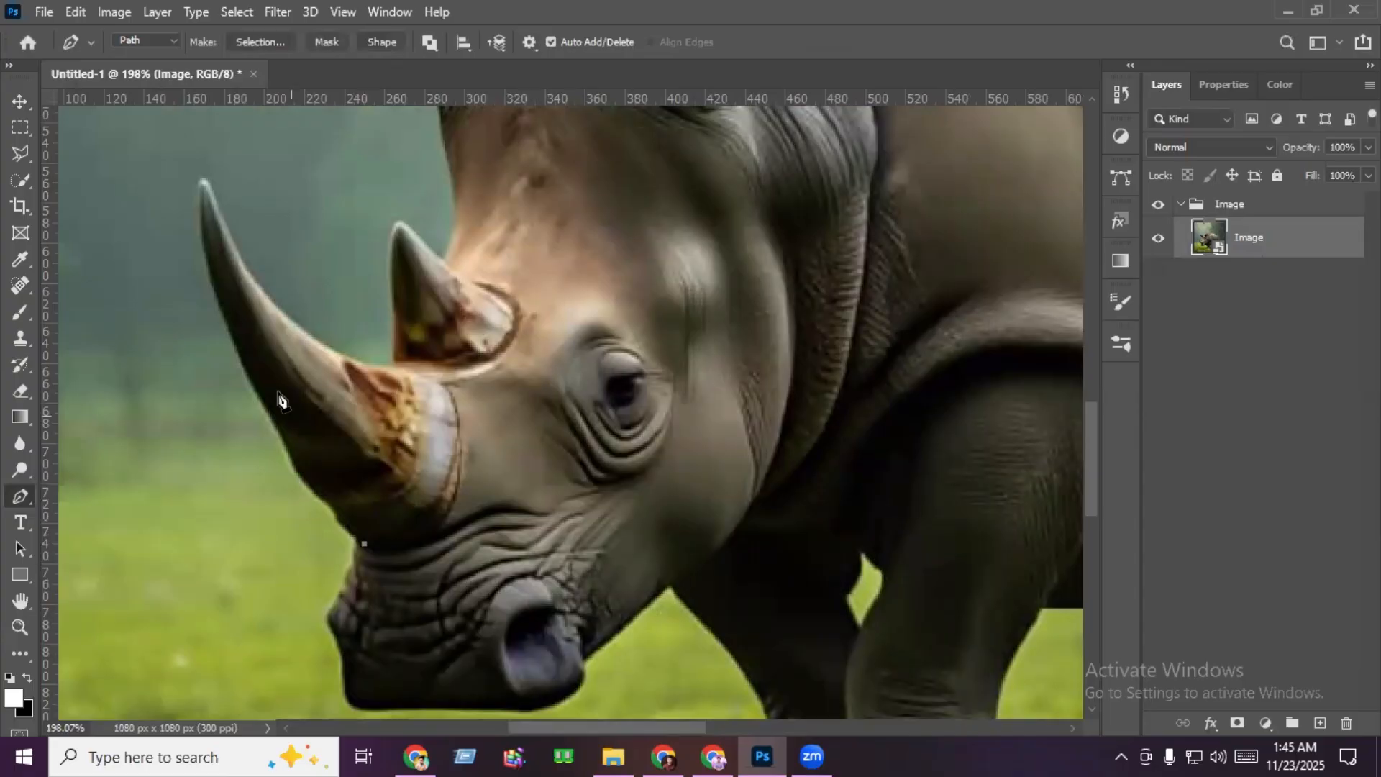
scroll(115, 350, "up", 1)
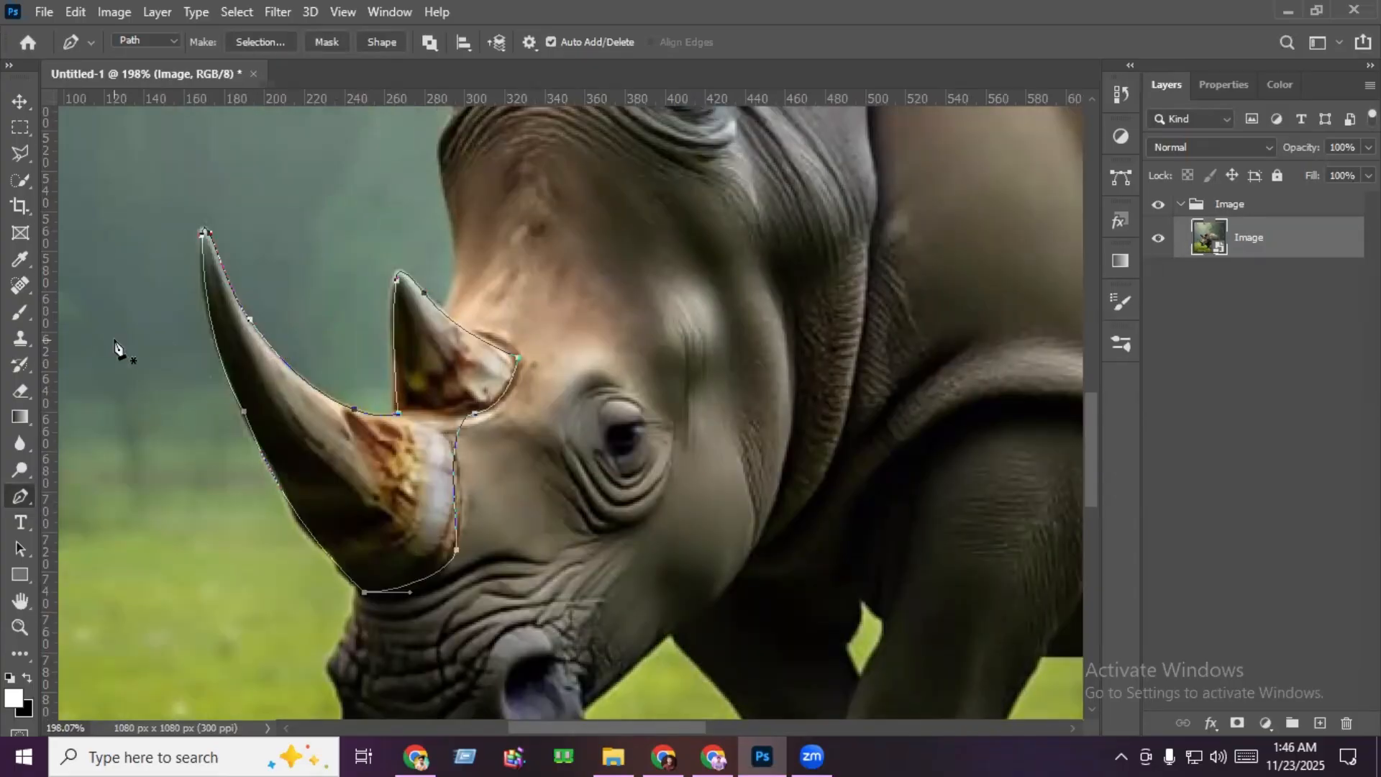
right_click(214, 335)
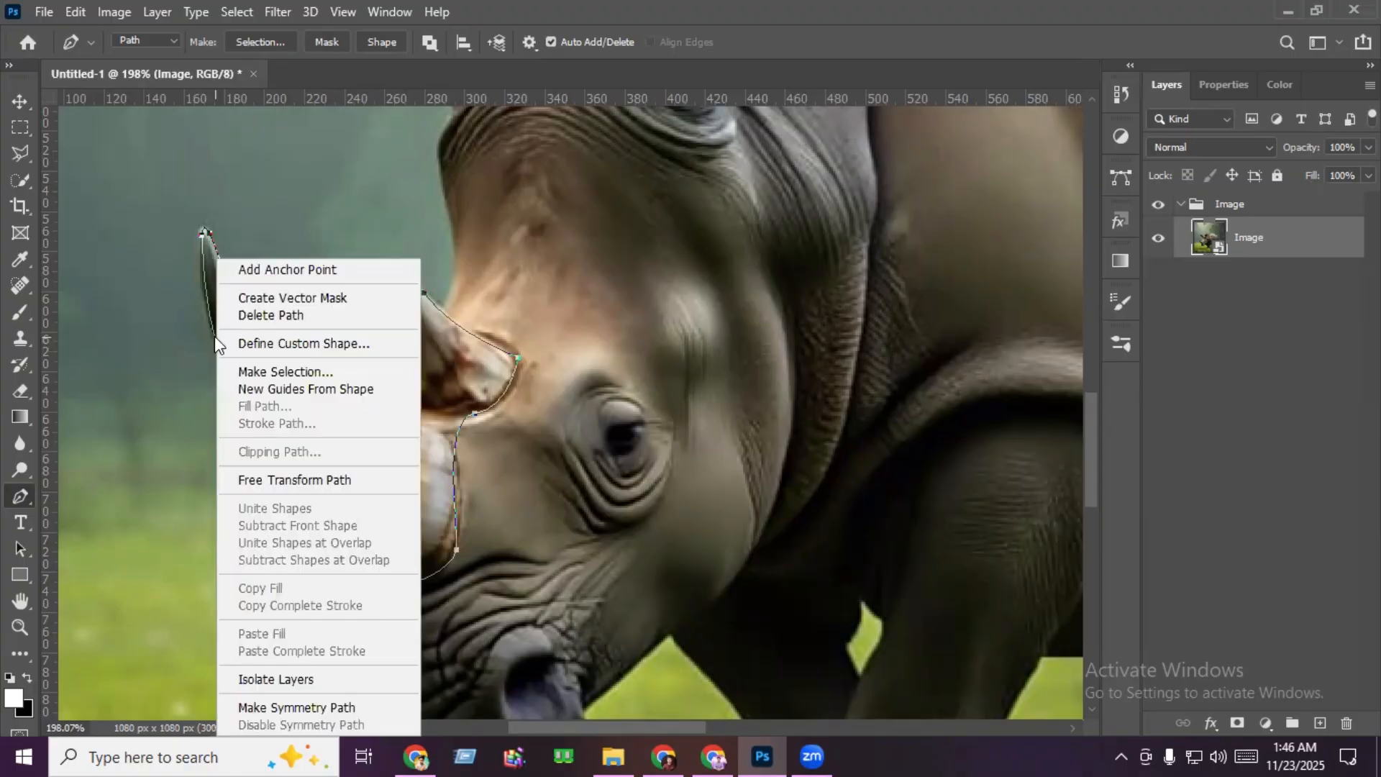
left_click(348, 368)
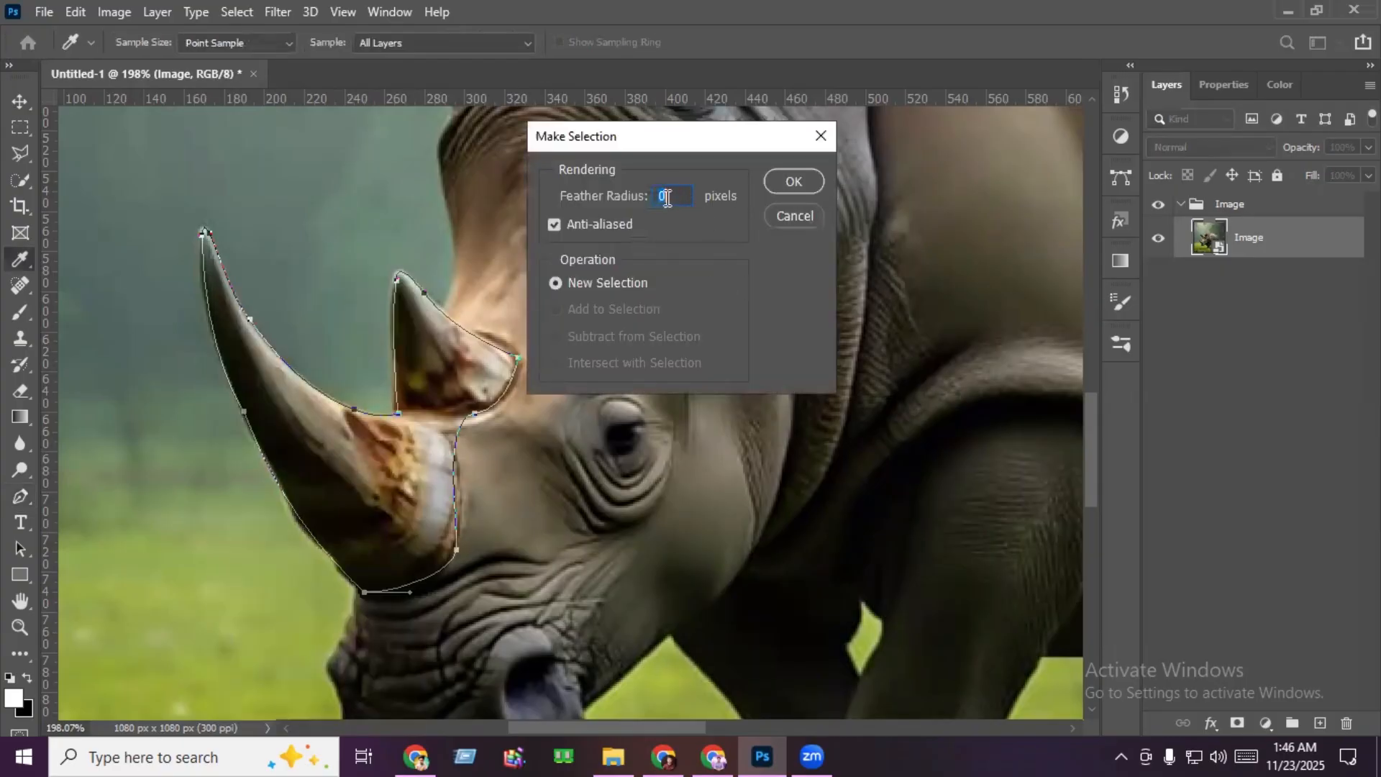
left_click(792, 184)
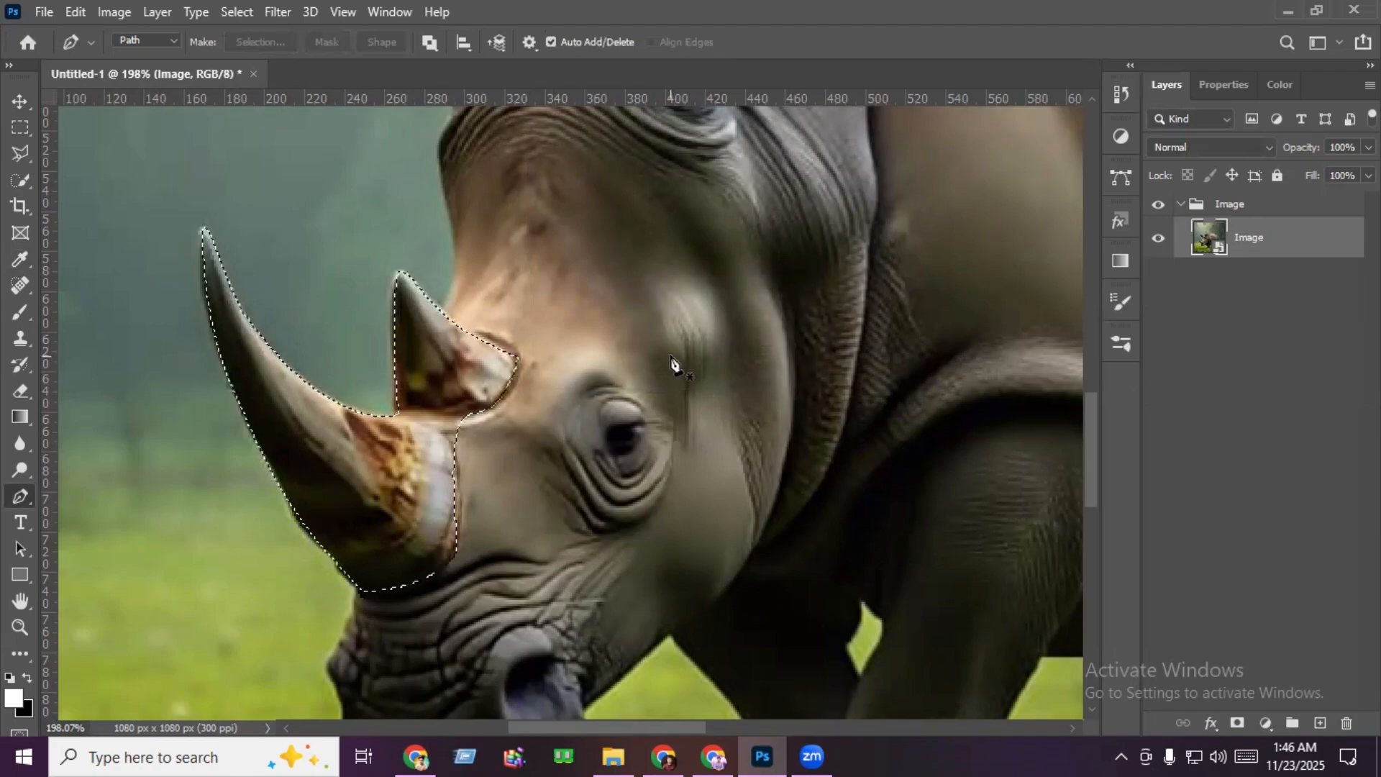
- Copy the selected horns to a new layer and move it above the collapsed Image group
key("ctrl+j")
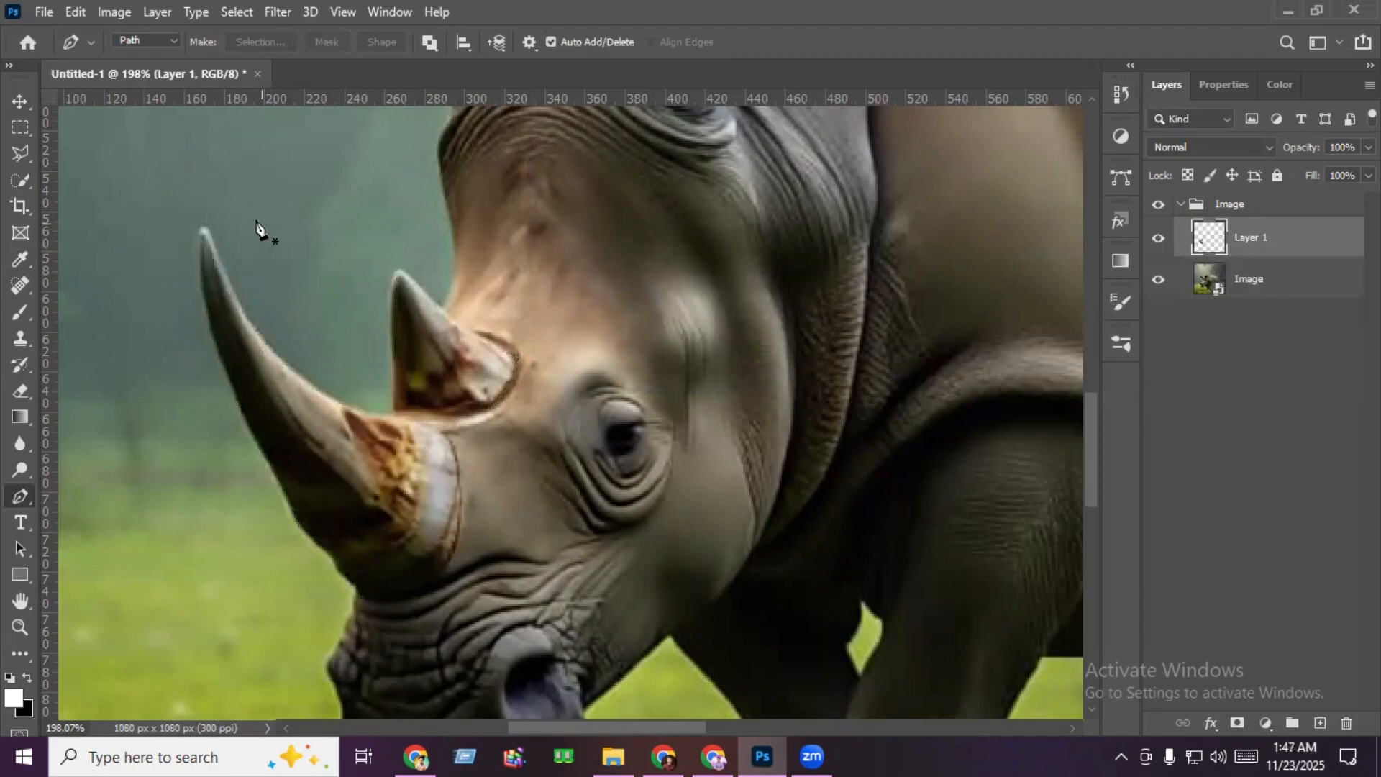
left_click(24, 100)
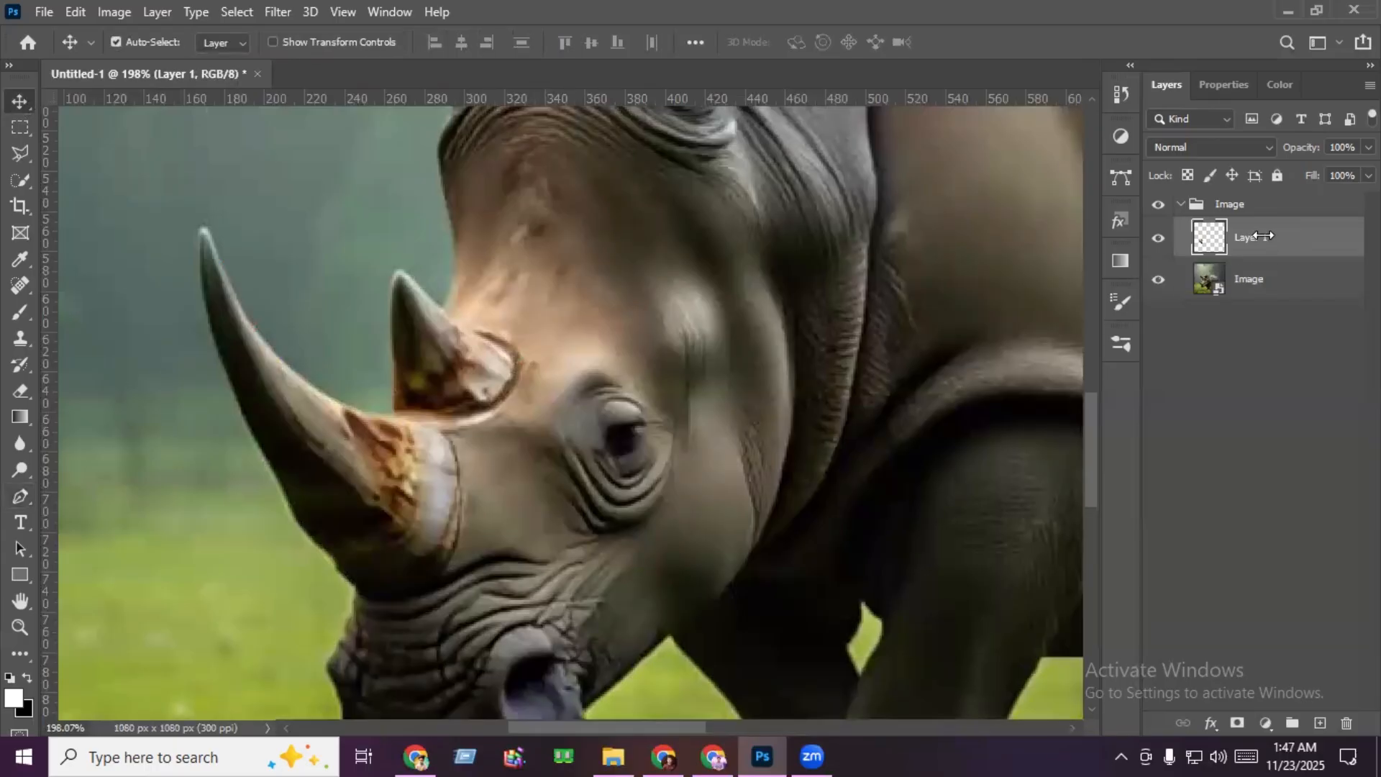
left_click_drag(1264, 236, 1240, 195)
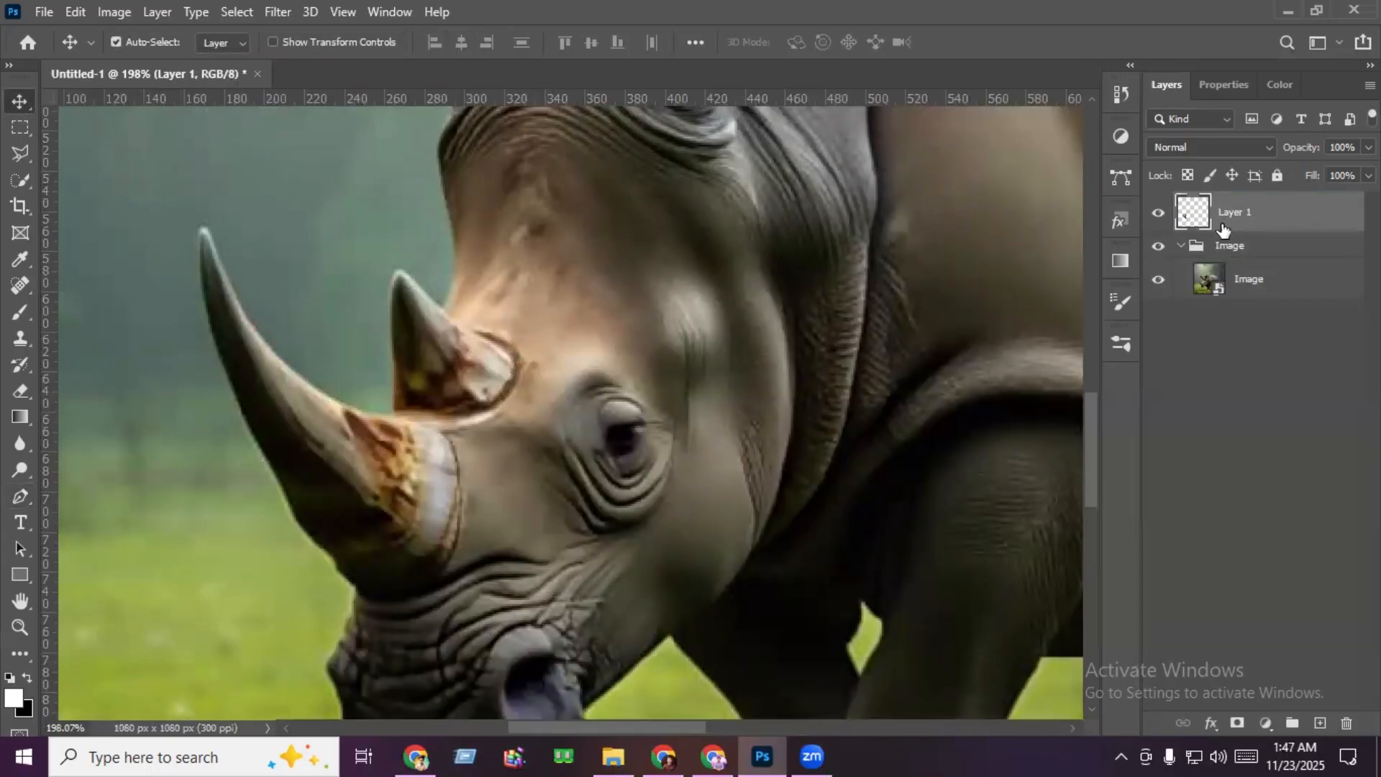
left_click(1183, 246)
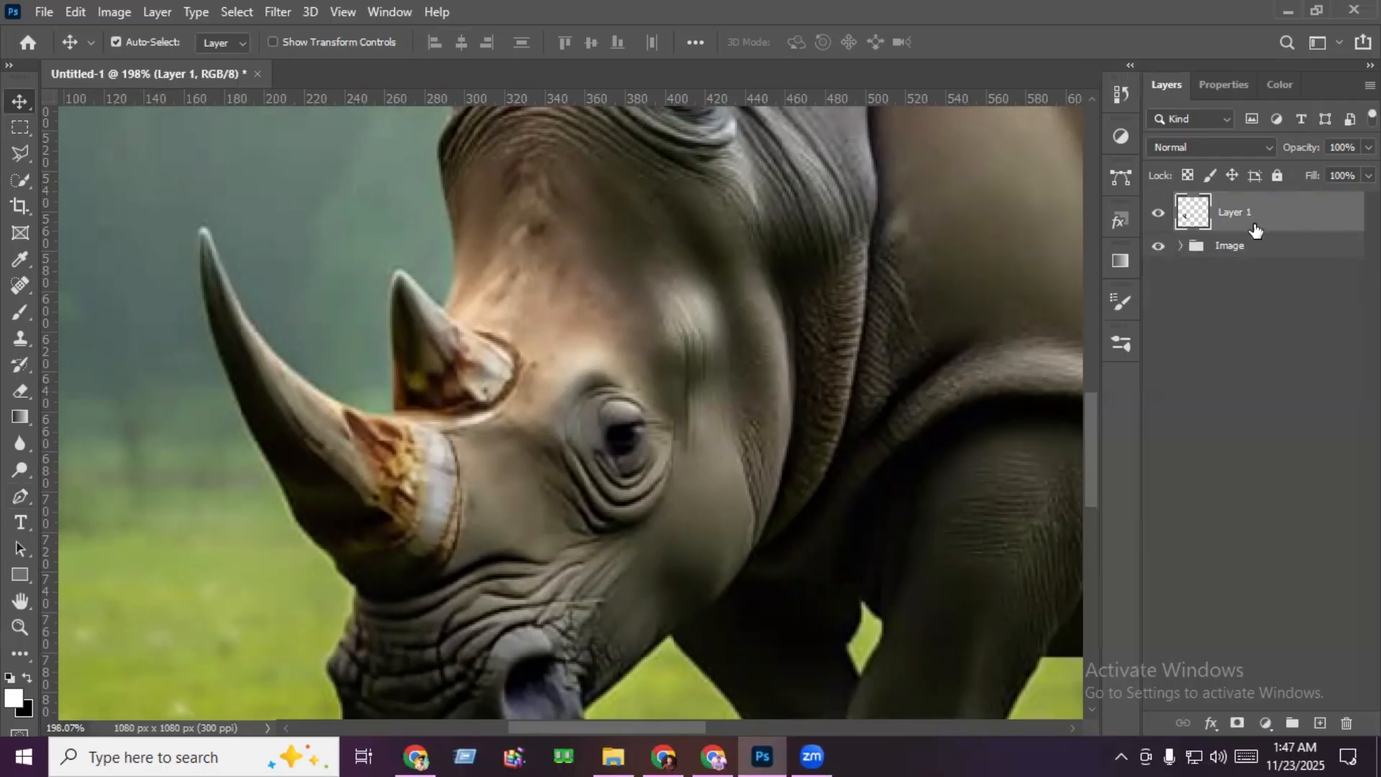
- Put the horn layer in its own group and name the group E 1
key("ctrl+g")
double_click(1231, 203)
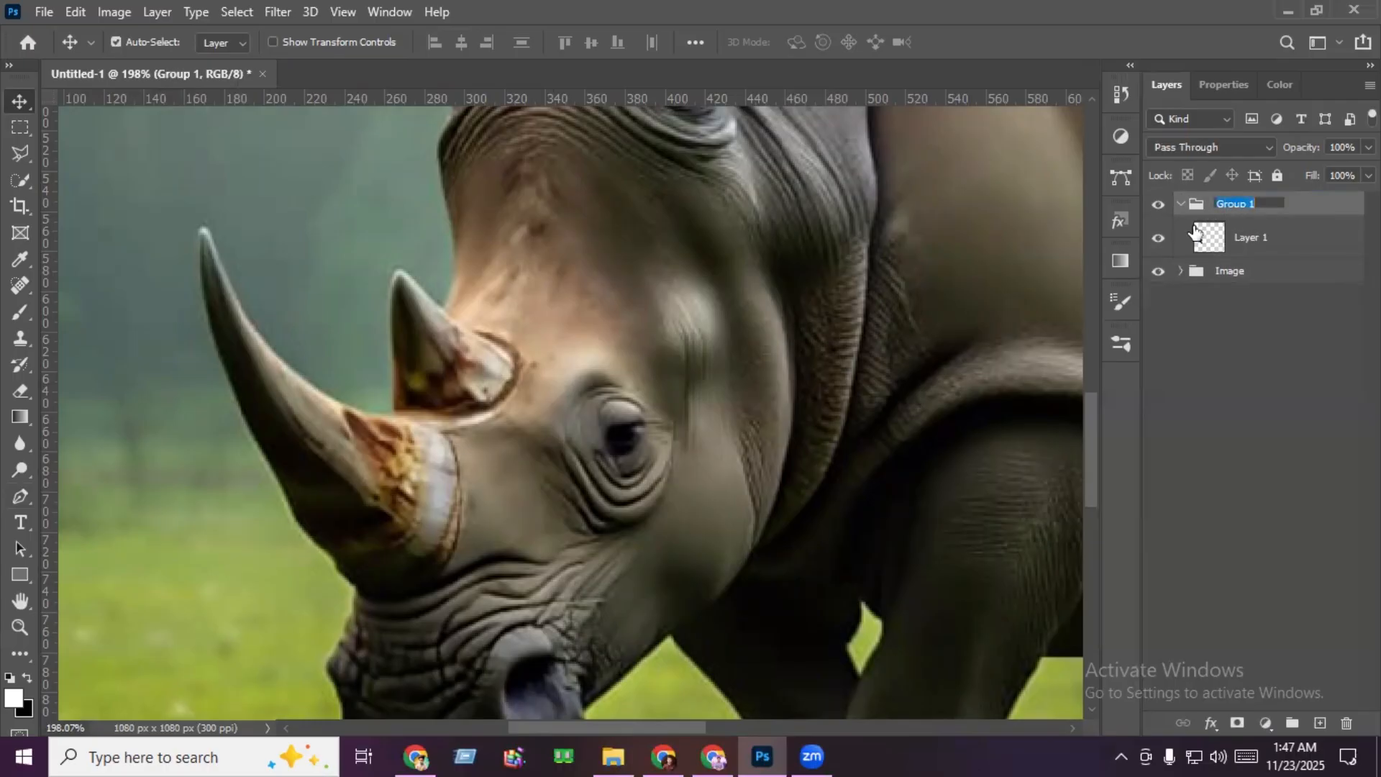
type("E 1")
left_click(1195, 232)
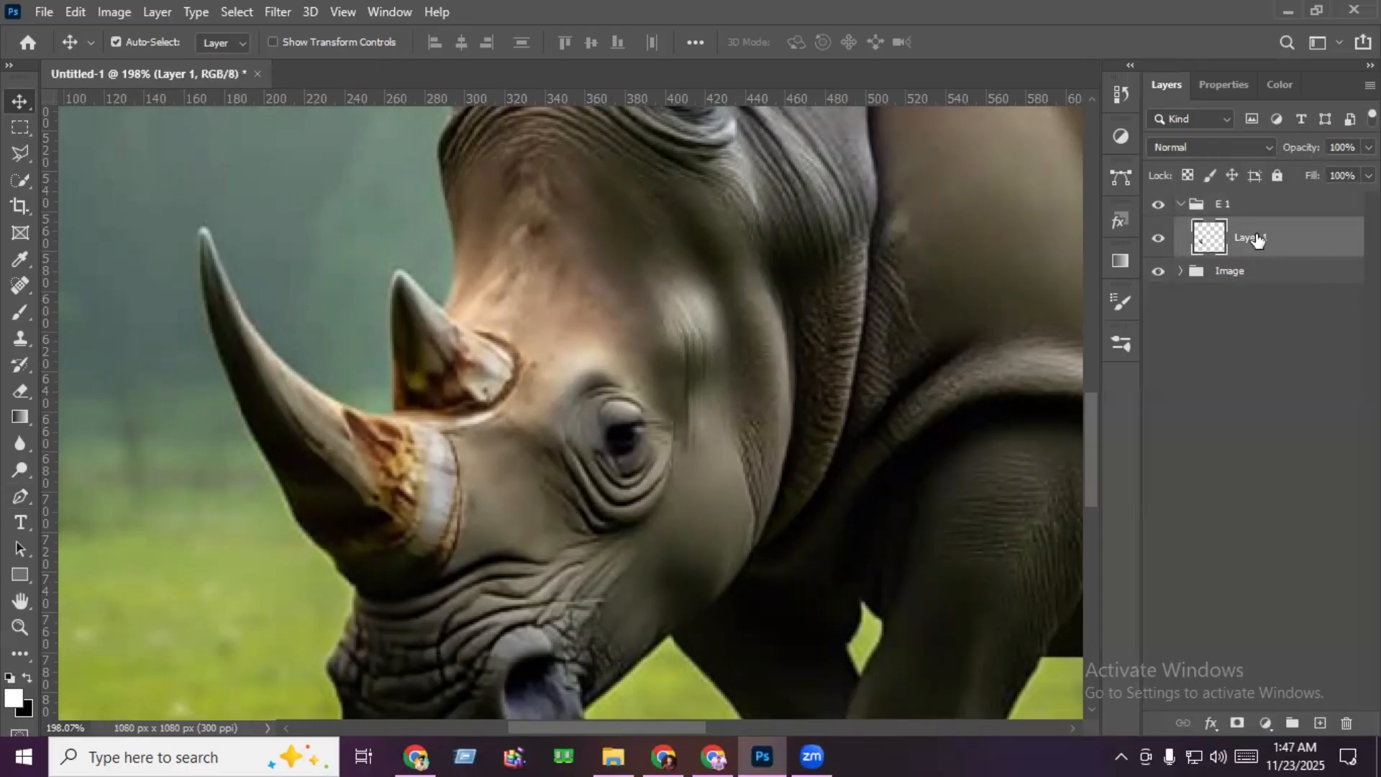
- Convert the horn layer to a smart object and duplicate it with the copy's blend mode set to Linear Dodge (Add)
right_click(1253, 238)
left_click(1091, 282)
left_click_drag(1313, 260, 1318, 713)
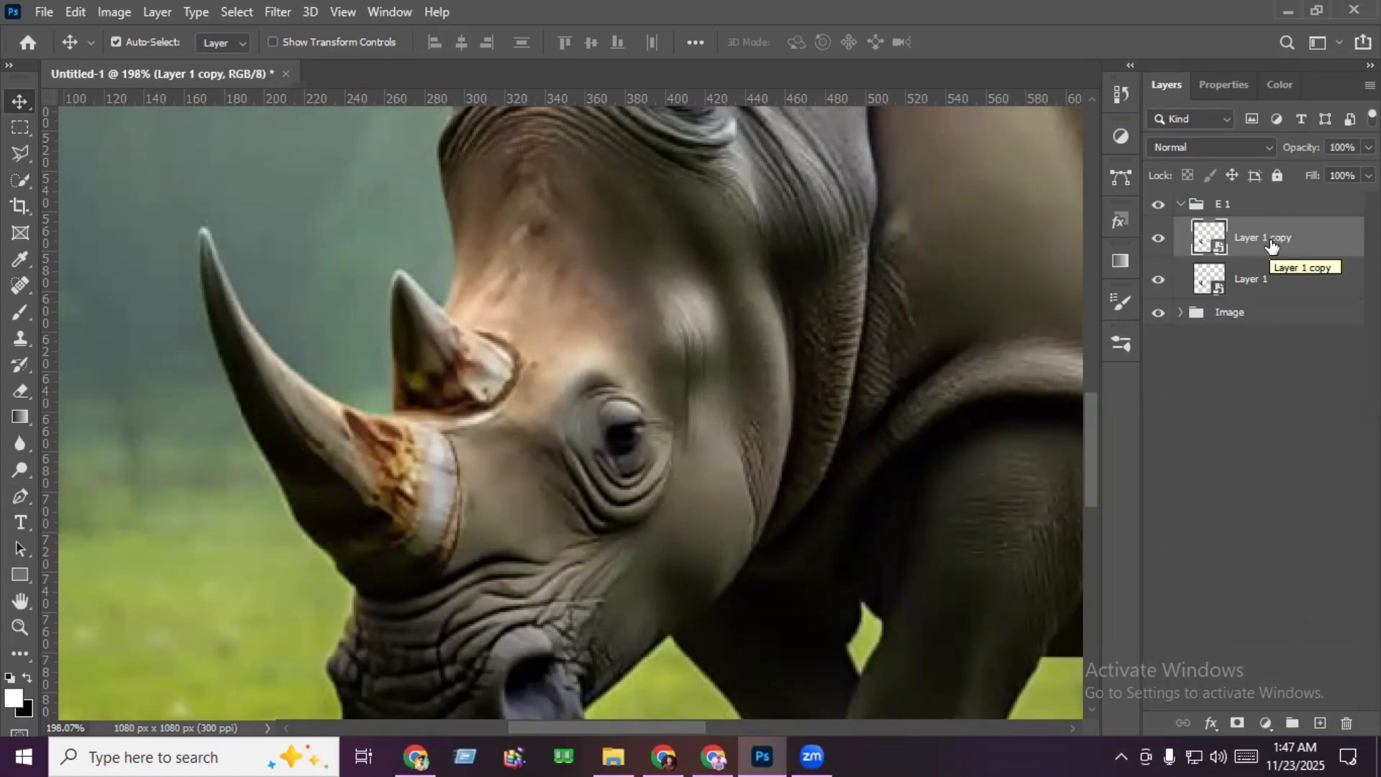
left_click(1197, 146)
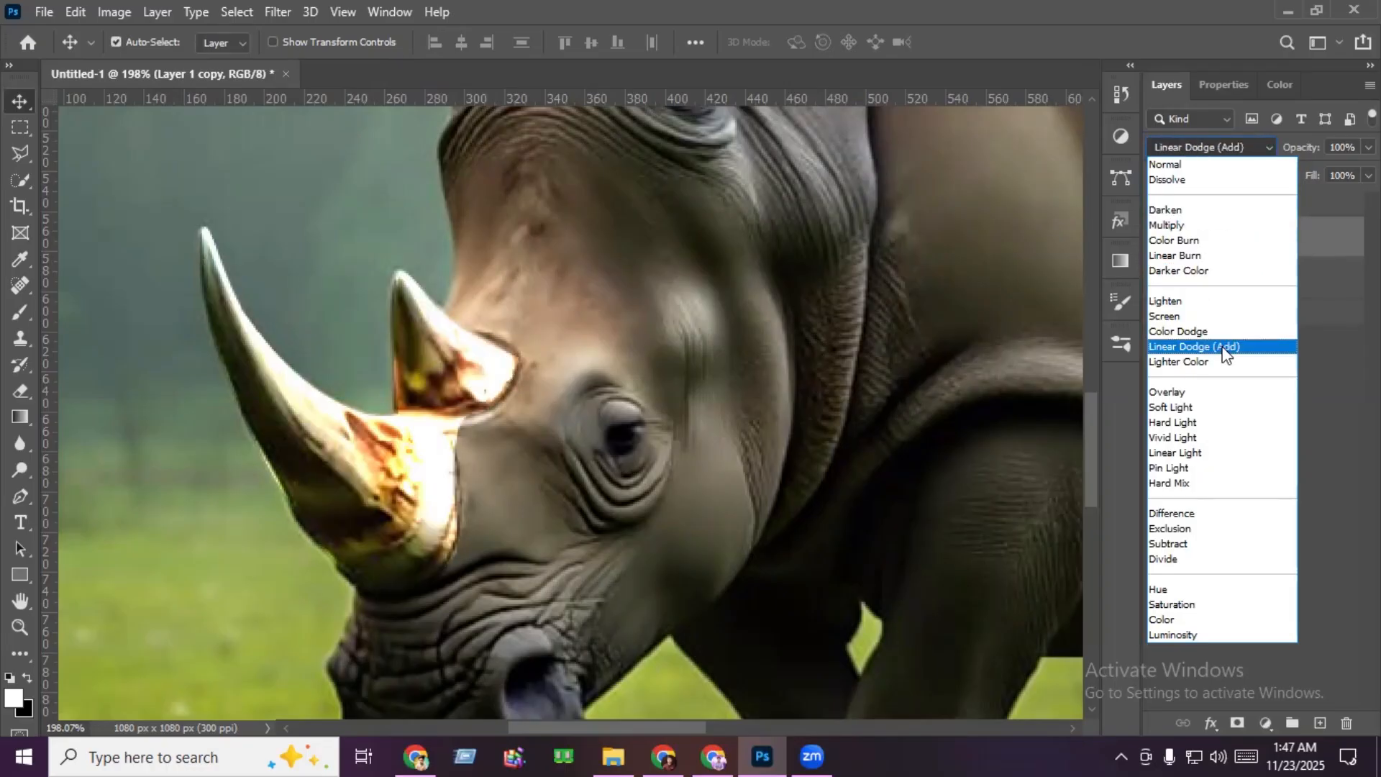
left_click(1222, 347)
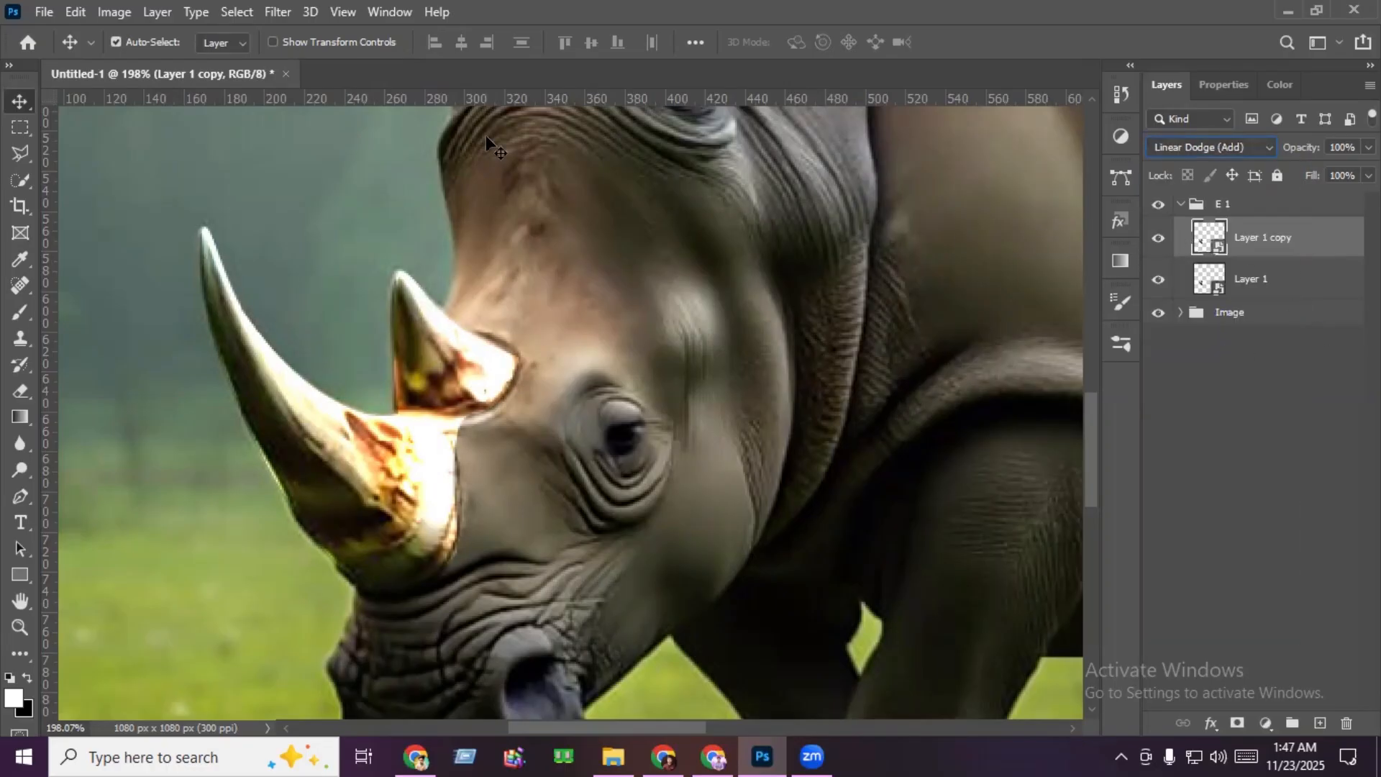
- Duplicate the Linear Dodge horn layer and apply a Gaussian Blur with a 5 px radius to the new copy
key("ctrl+j")
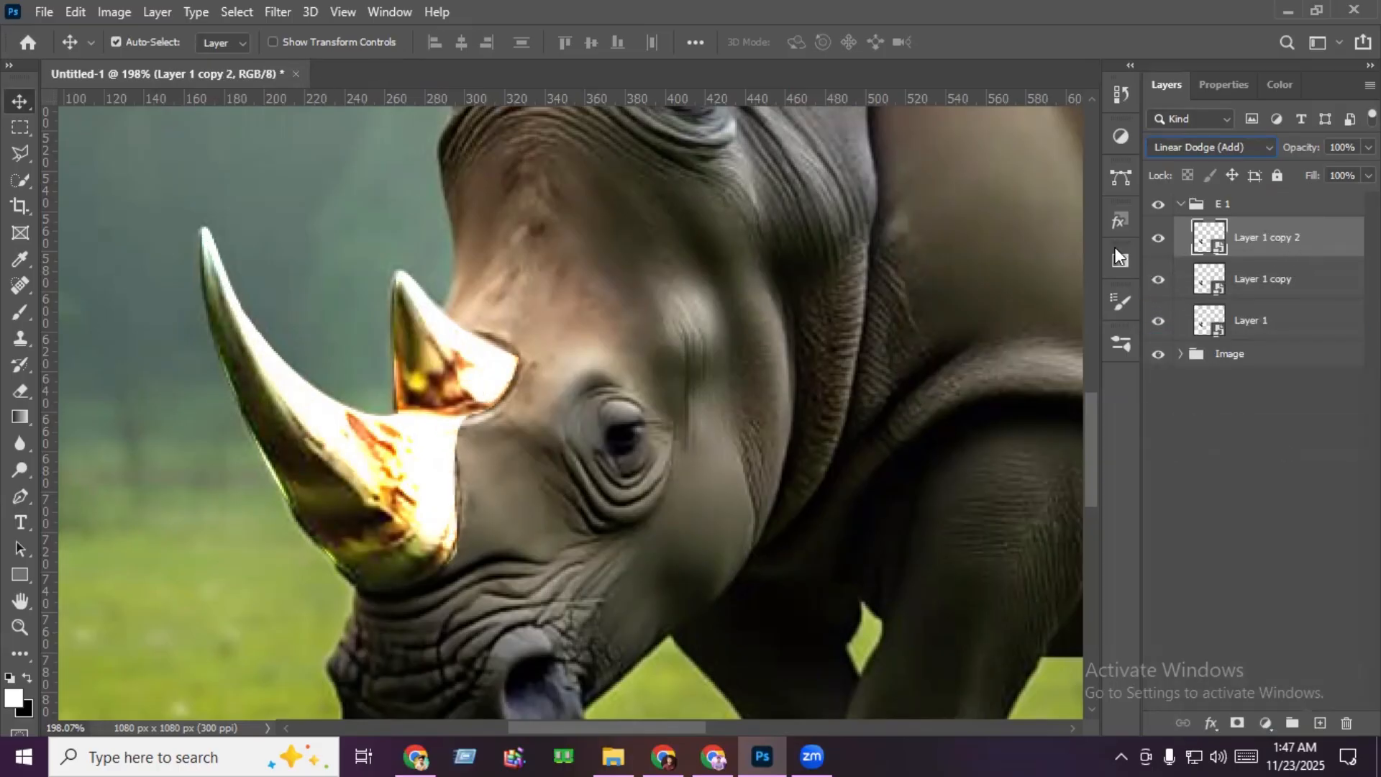
left_click(278, 12)
mouse_move(363, 237)
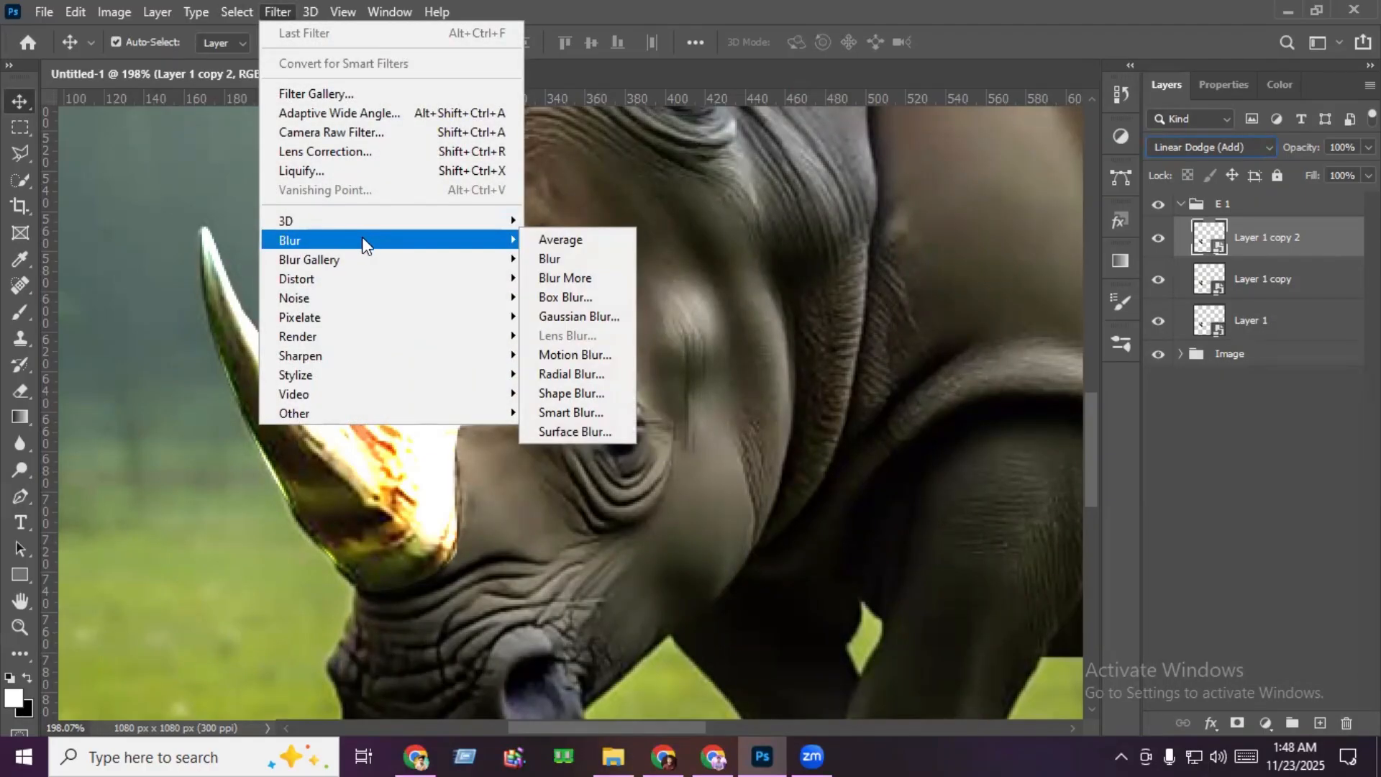
left_click(585, 319)
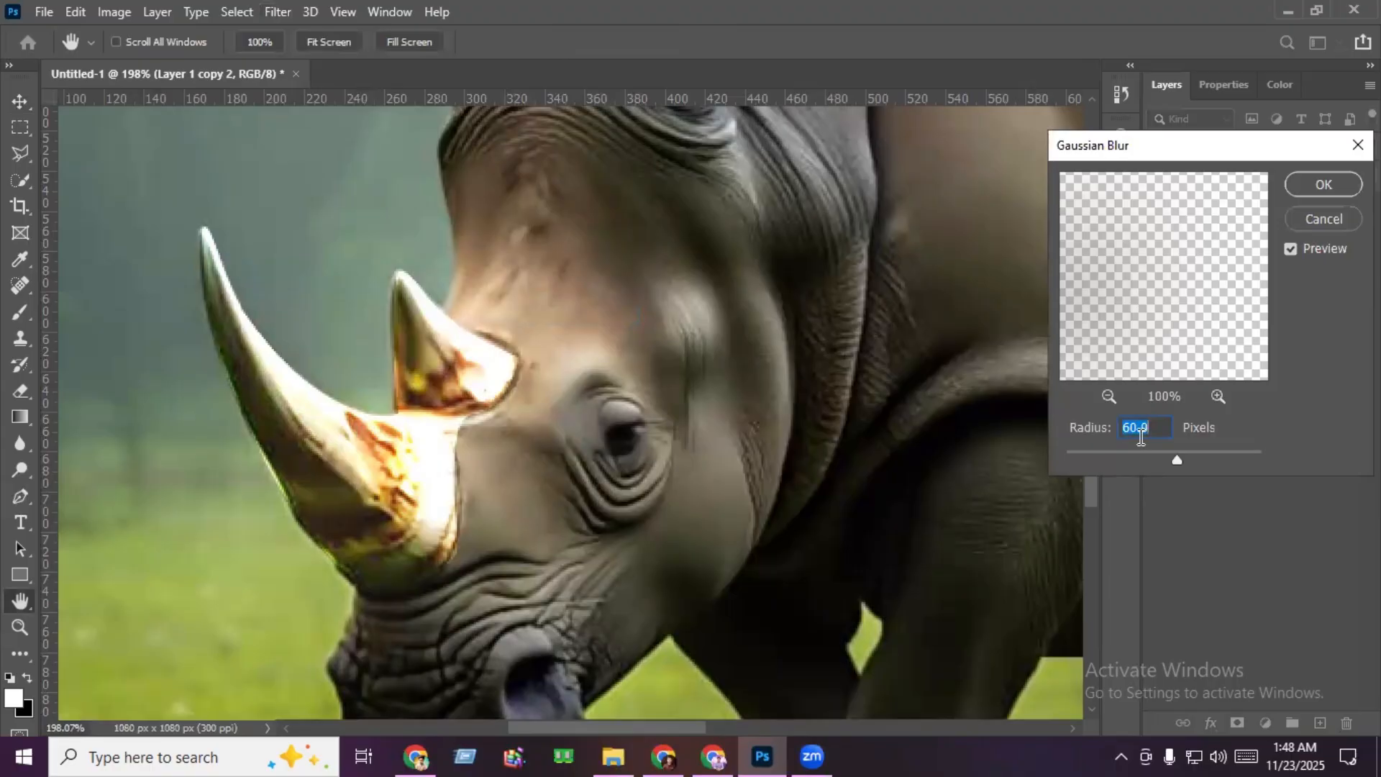
type("5")
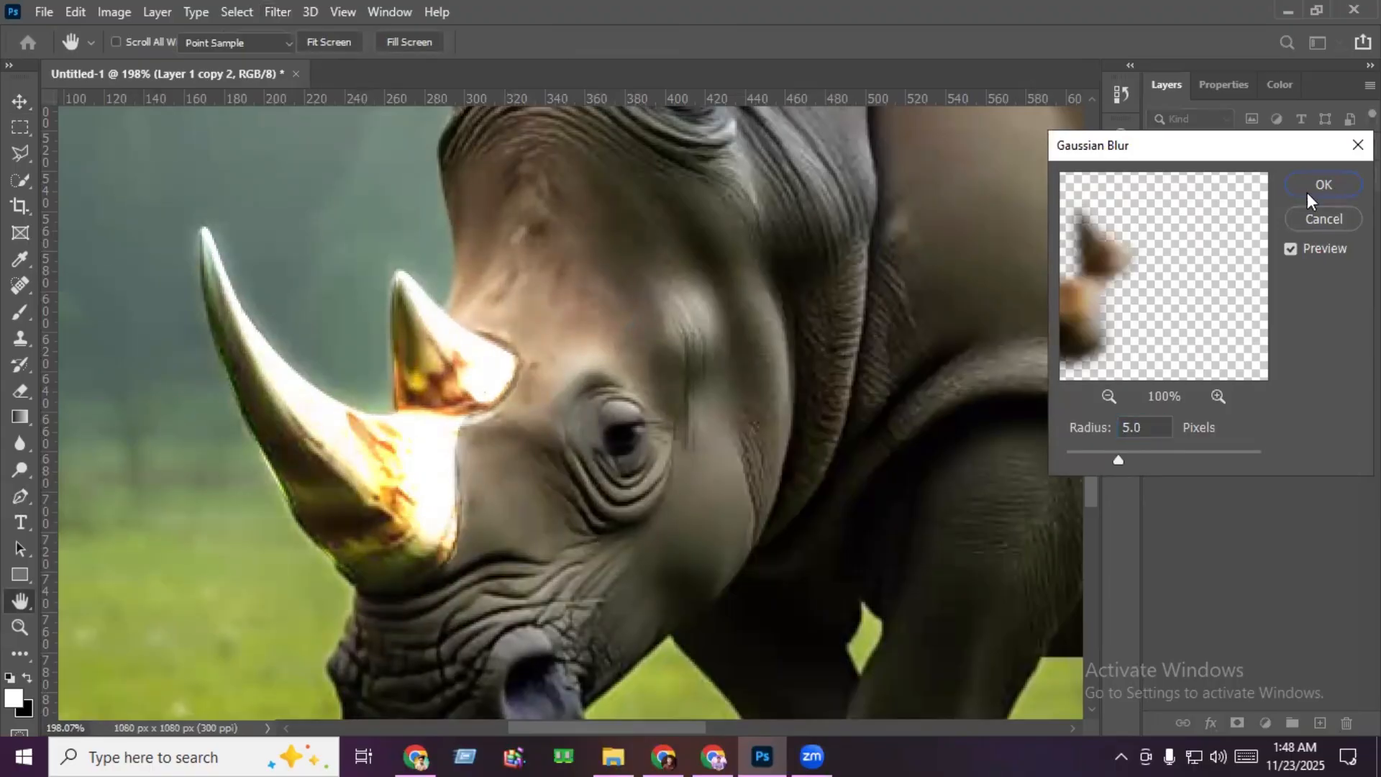
left_click(1306, 192)
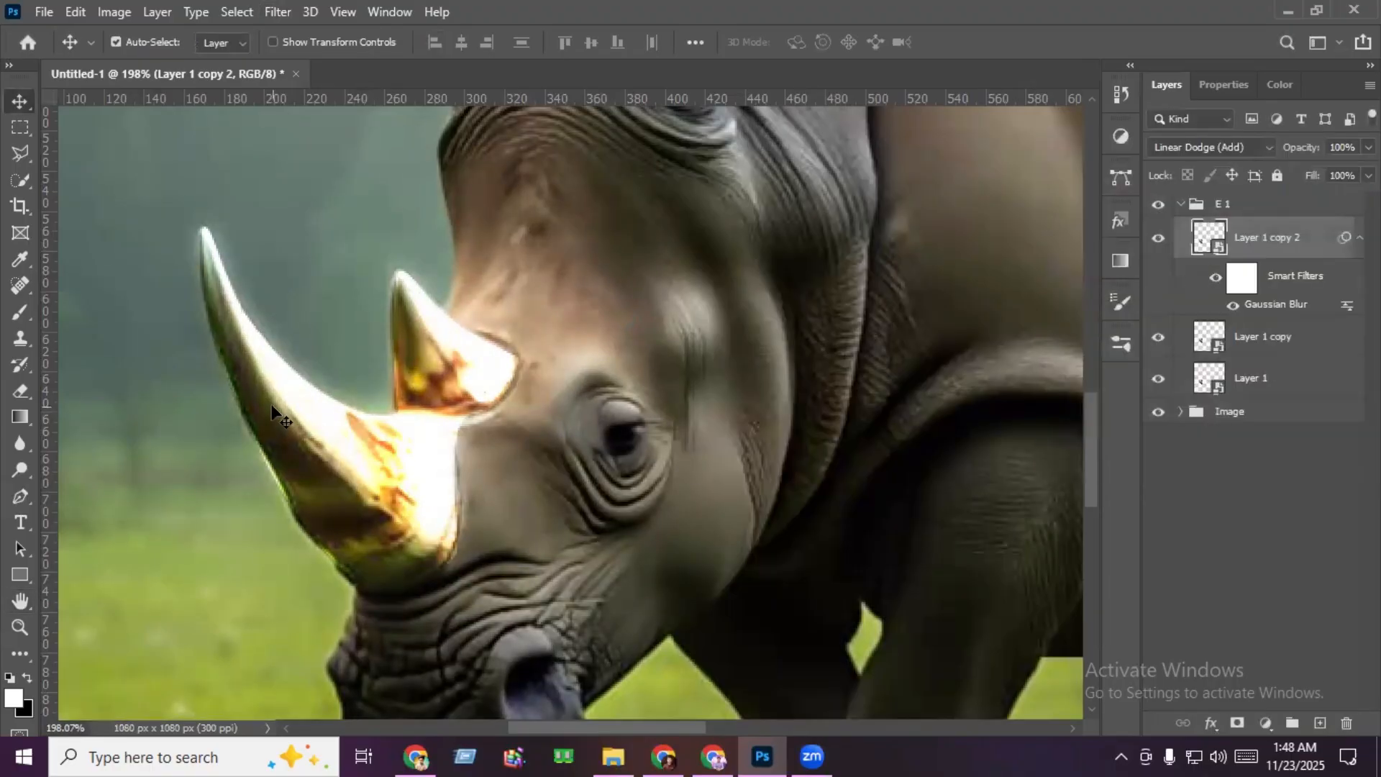
key("ctrl+0")
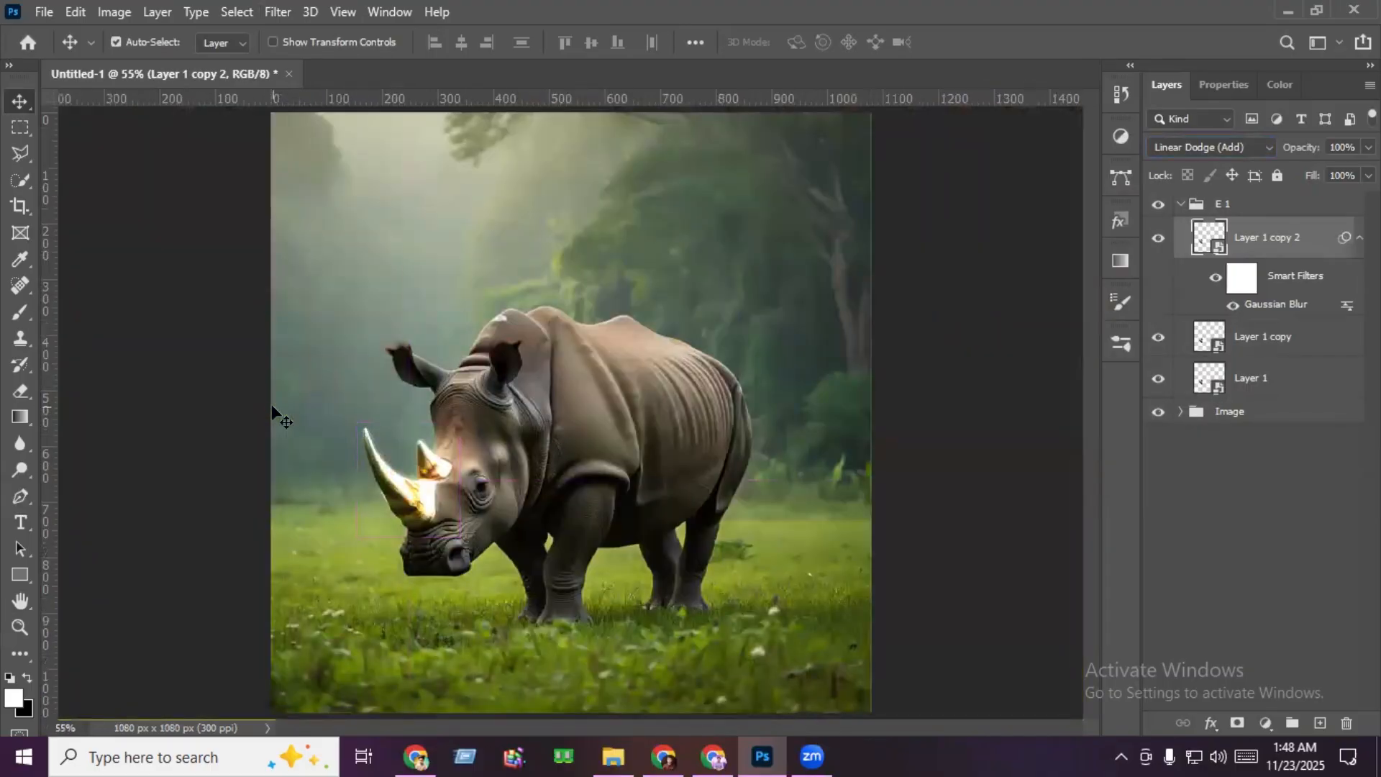
- Duplicate the blurred horn layer and set the new copy's Gaussian Blur radius to 60 px
left_click_drag(1267, 239, 1328, 723)
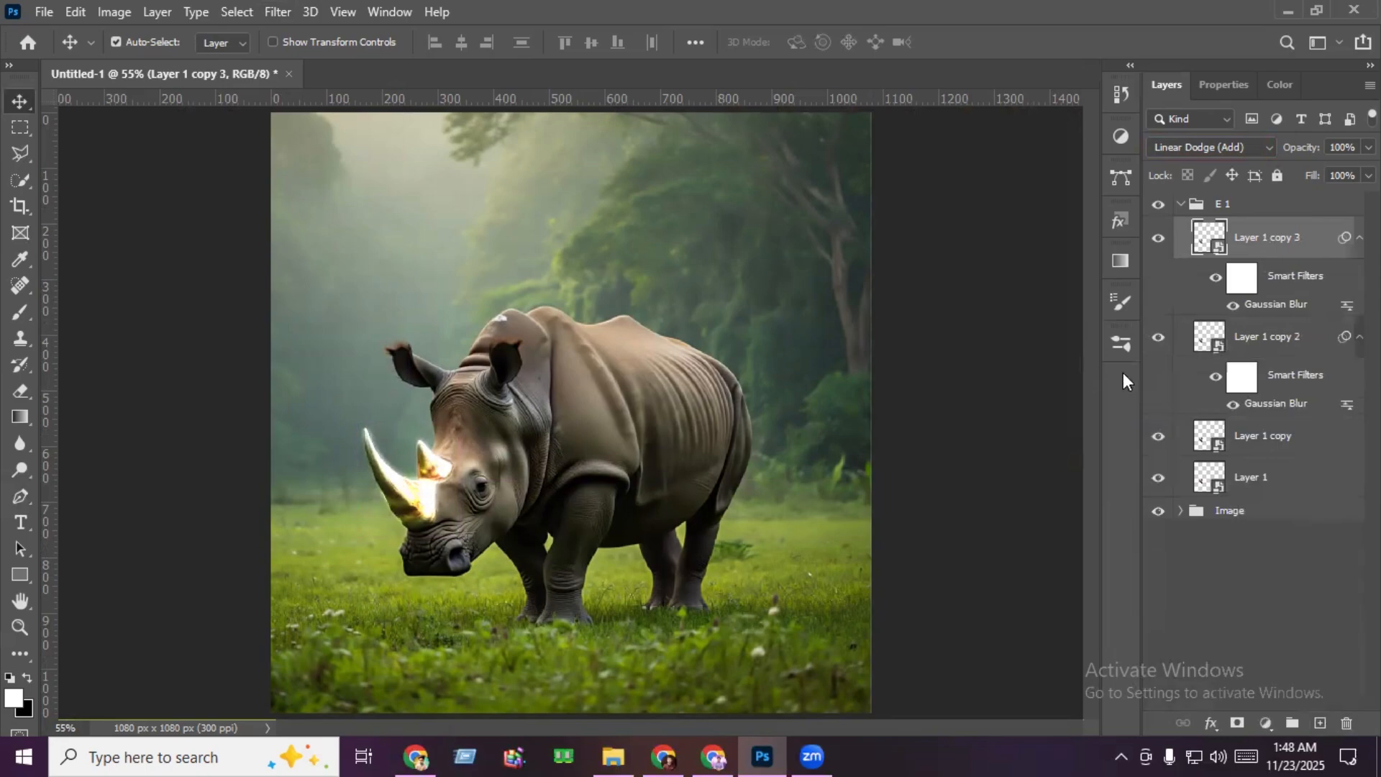
double_click(1274, 307)
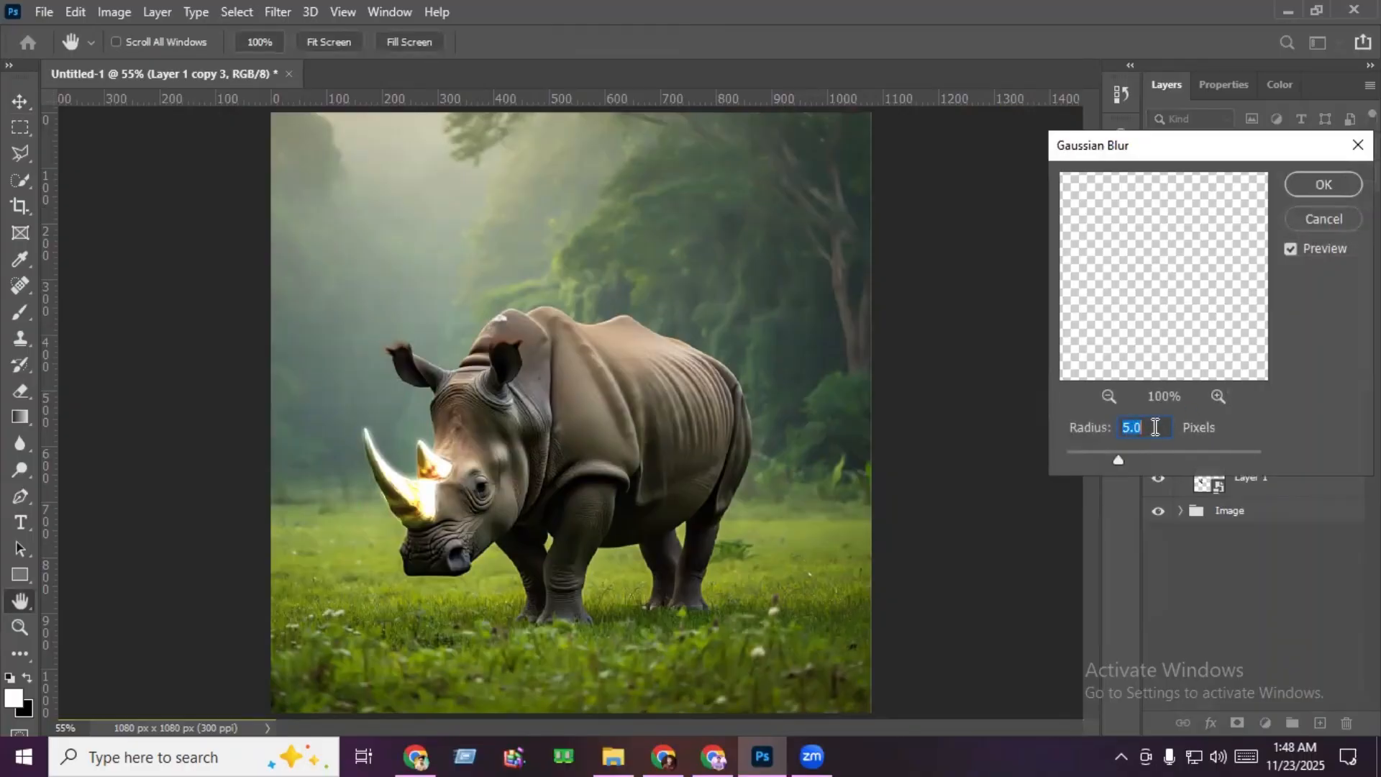
type("60")
left_click(1306, 188)
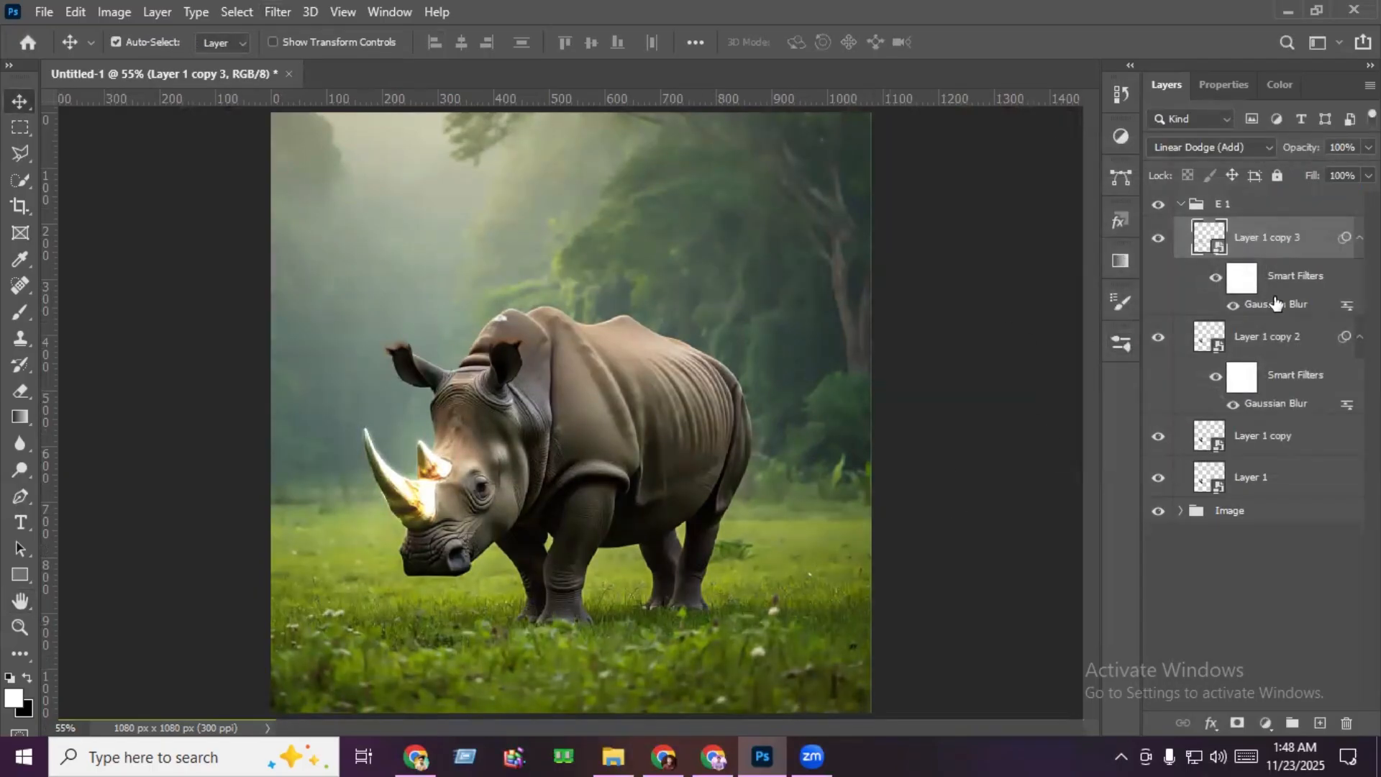
- Duplicate the horn layer with the 60 px blur inside the E 1 group
left_click_drag(1267, 251, 1316, 722)
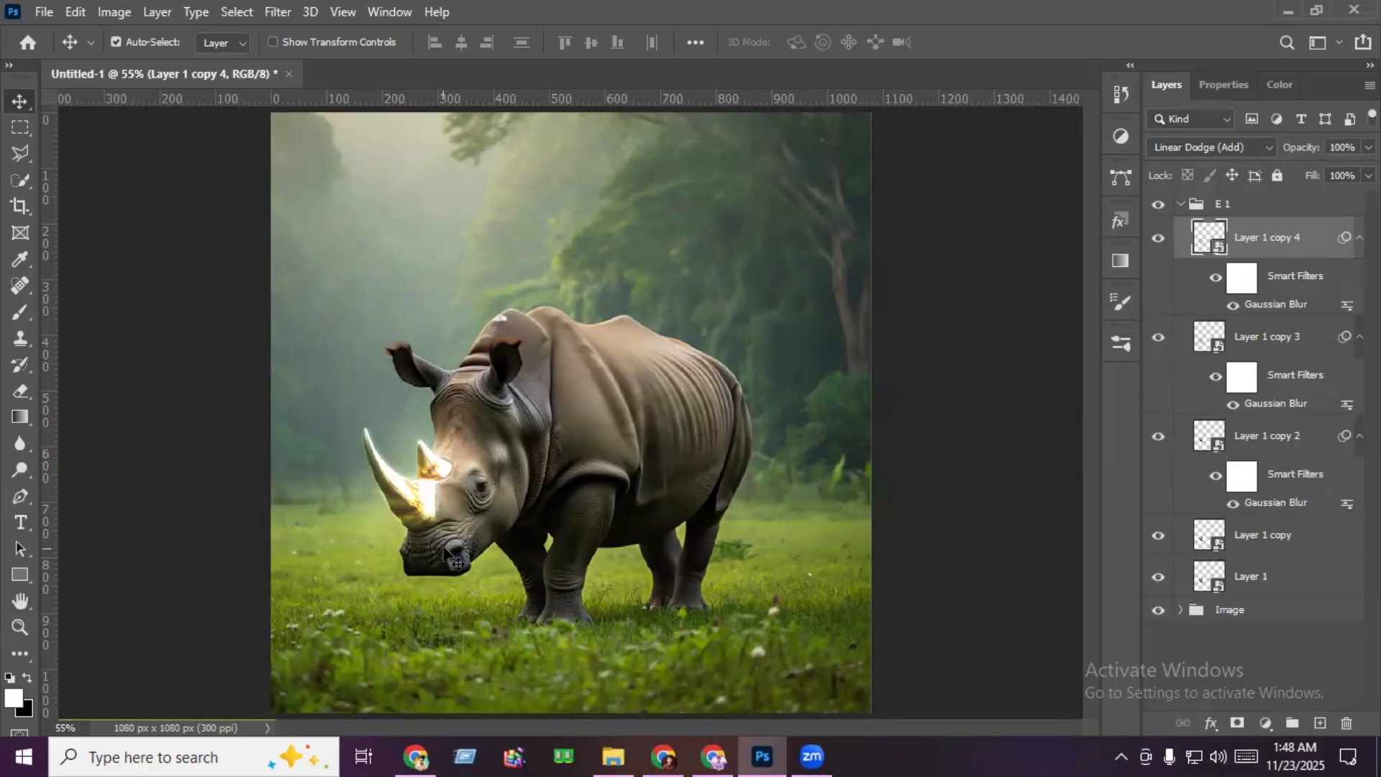
- Duplicate the topmost blurred horn layer once more inside the E 1 group
scroll(451, 558, "up", 2)
left_click_drag(1287, 237, 1318, 723)
scroll(676, 568, "down", 2)
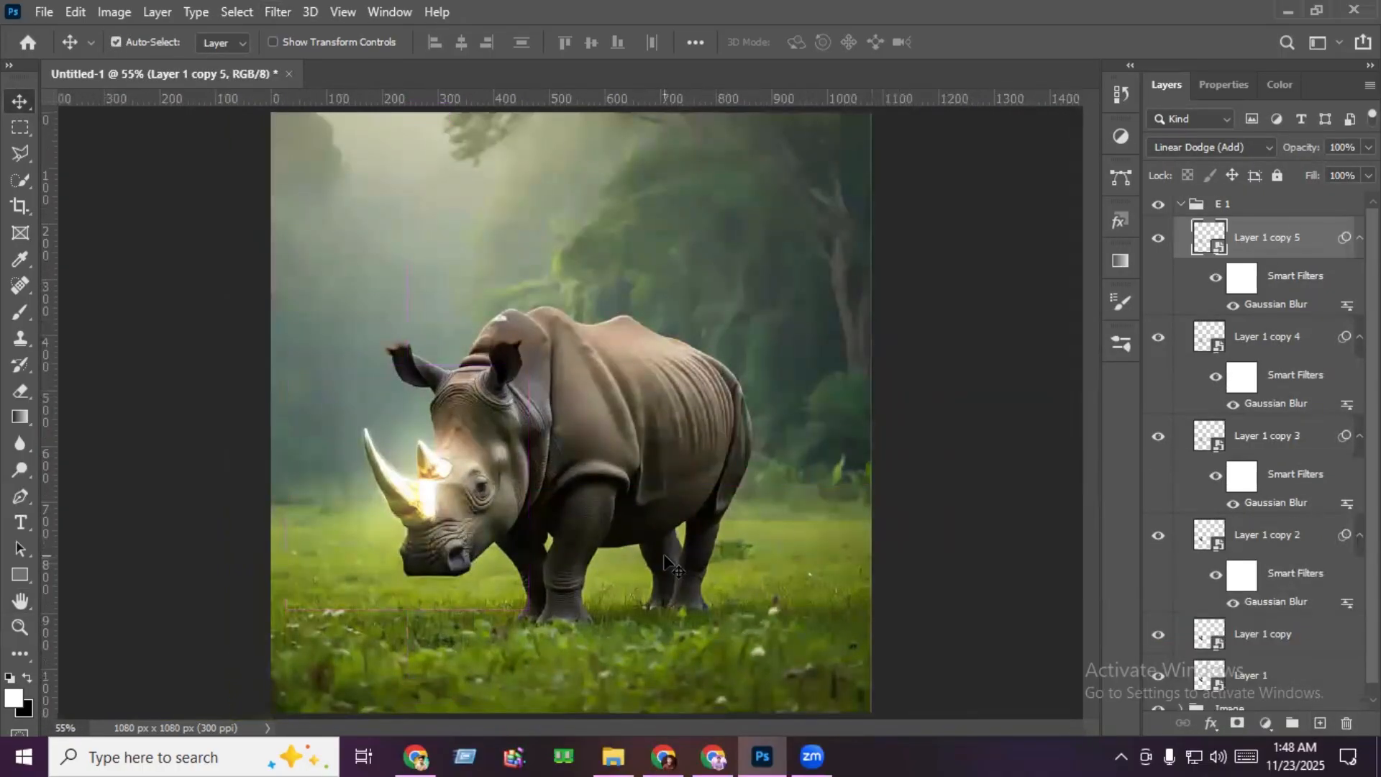
- Duplicate the E 1 group and hide the original group
left_click(1181, 208)
left_click_drag(1227, 216, 1320, 723)
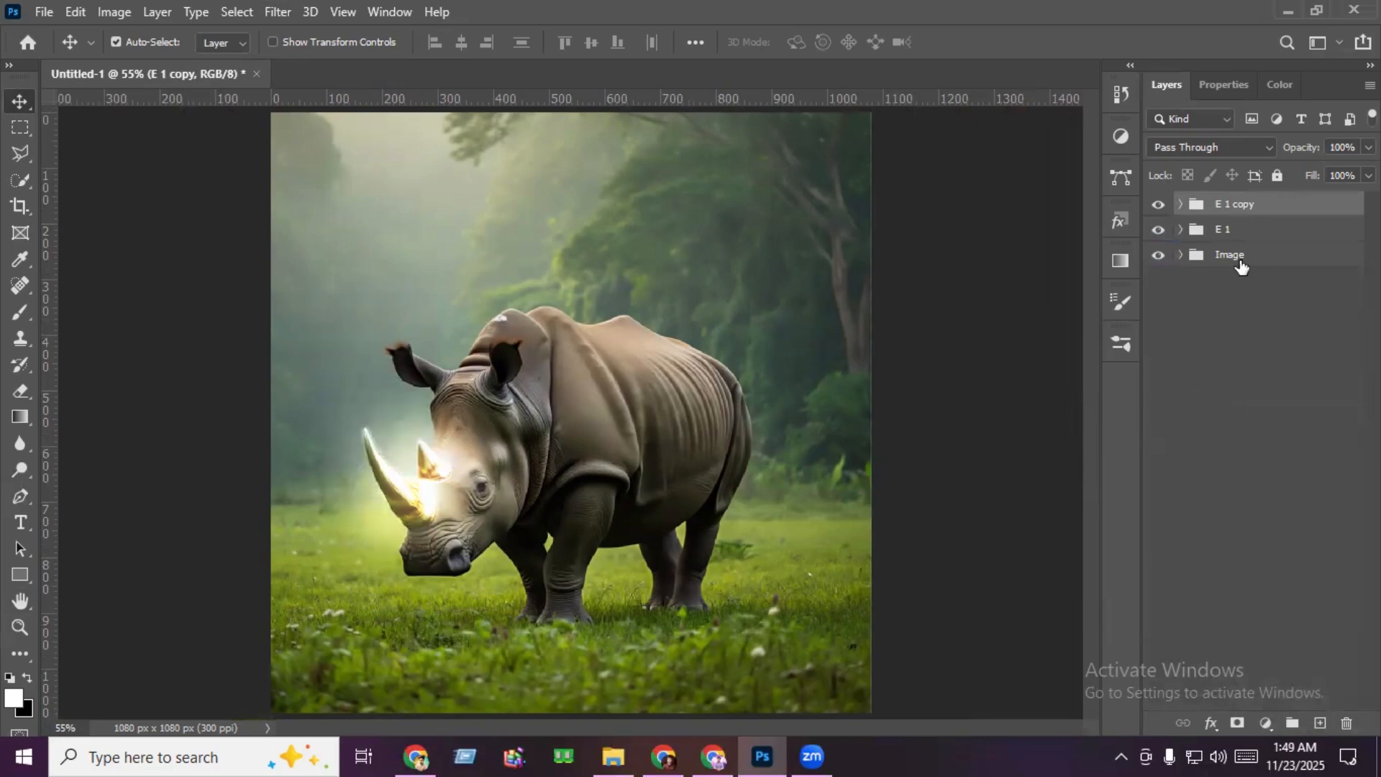
left_click(1157, 230)
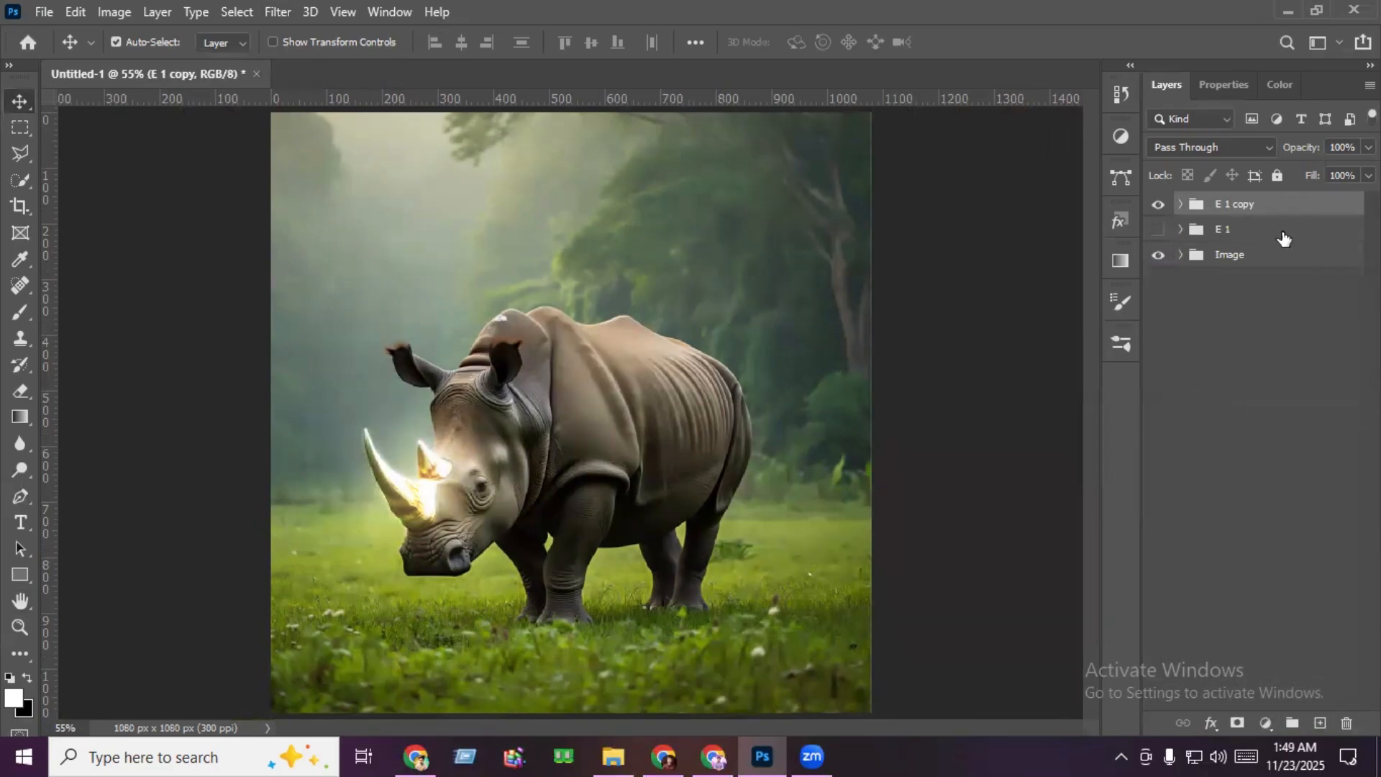
- Merge the E 1 copy group into a single layer and set its blend mode to Linear Dodge (Add)
left_click(1284, 238)
left_click(1245, 210)
left_click(1181, 205)
scroll(1244, 403, "down", 1)
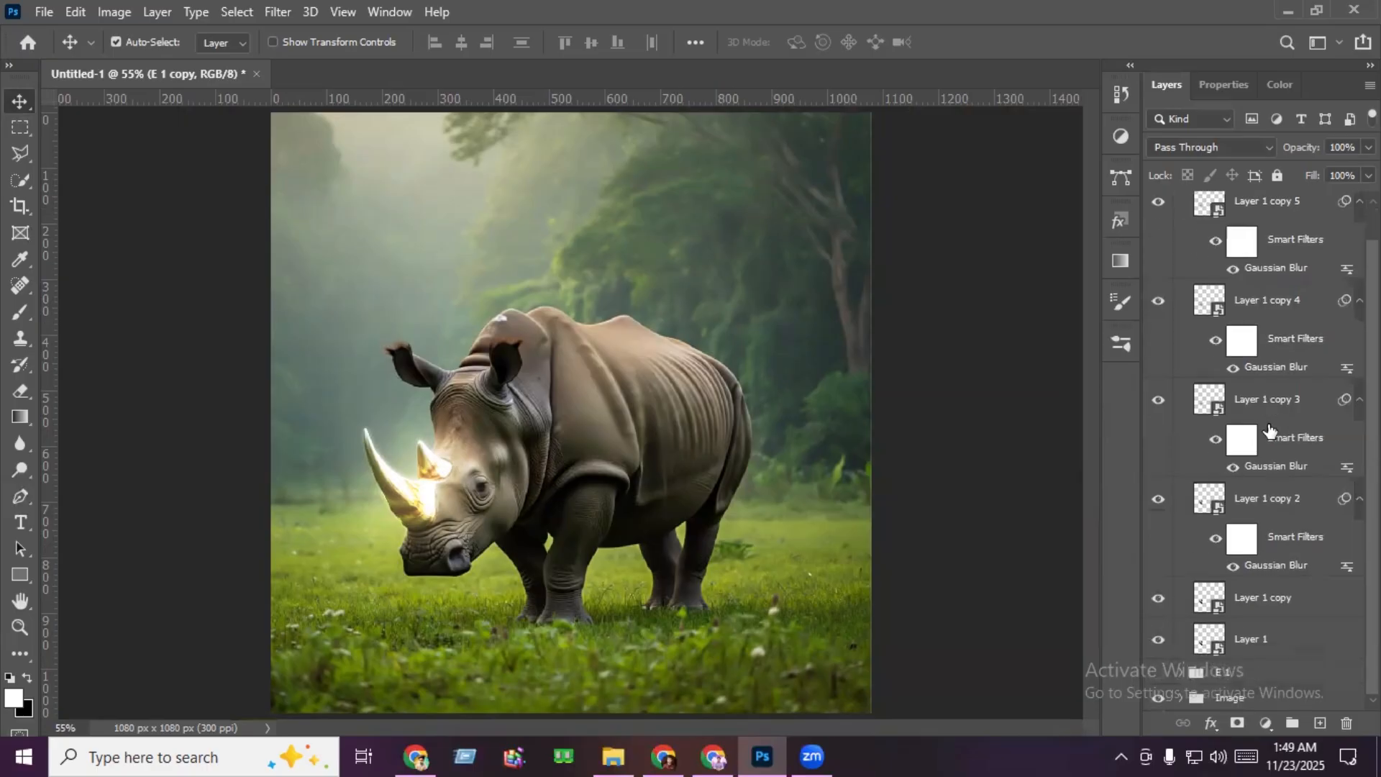
scroll(1232, 359, "up", 1)
left_click(1181, 205)
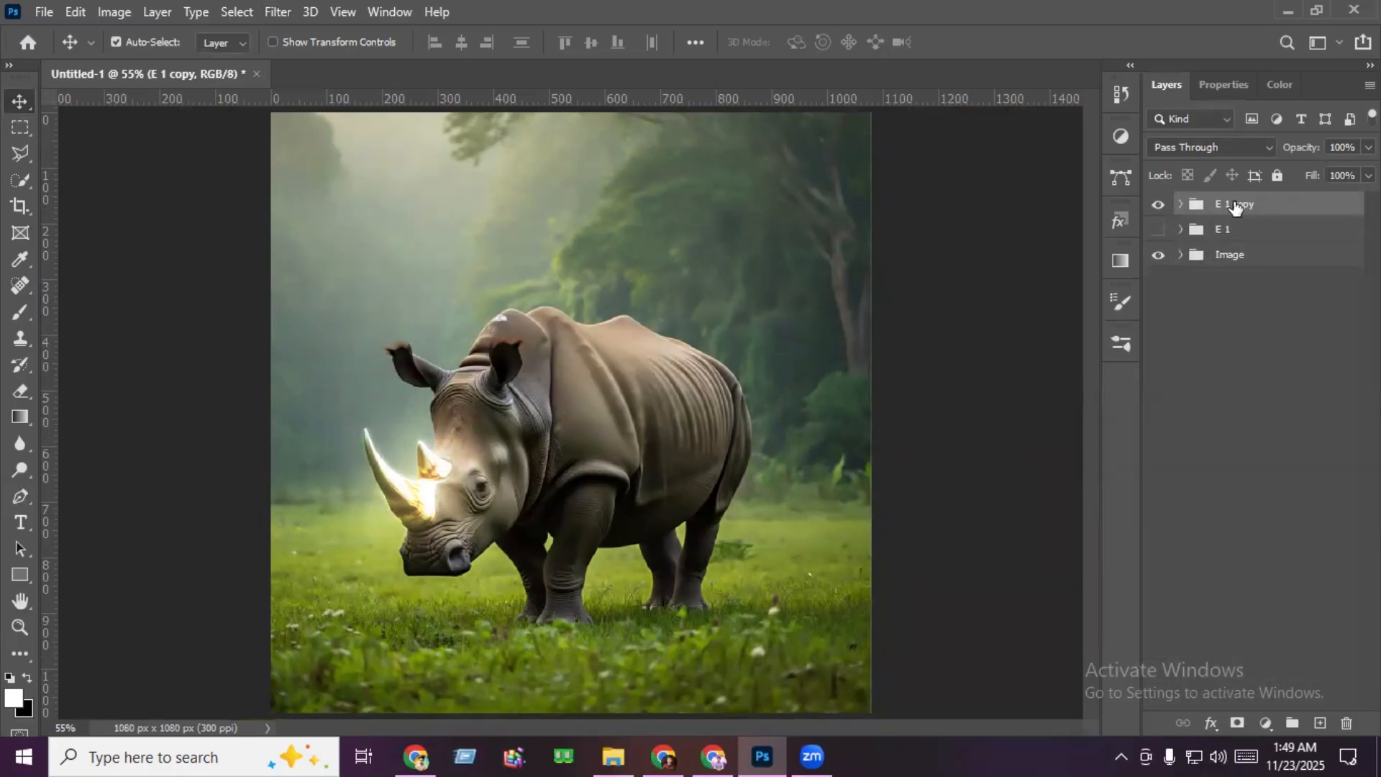
right_click(1233, 203)
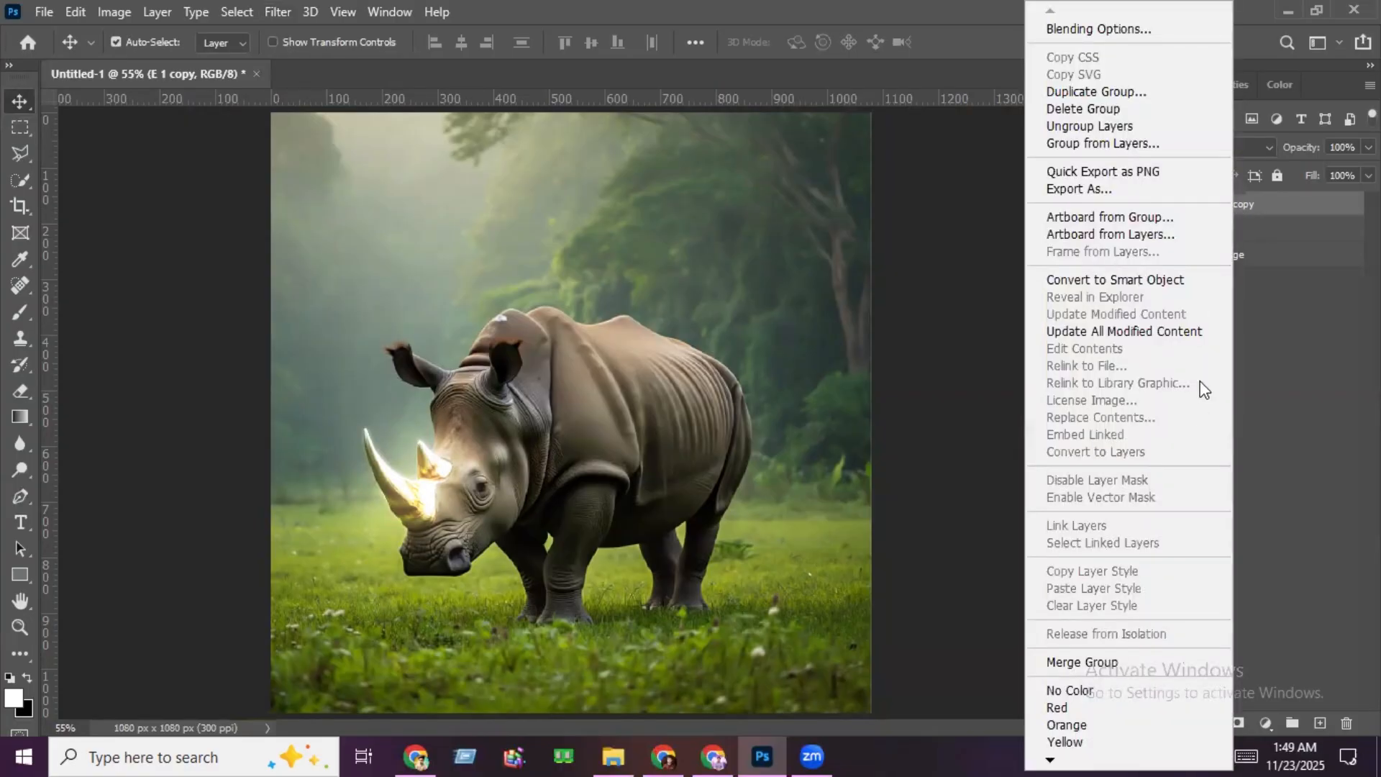
left_click(1141, 668)
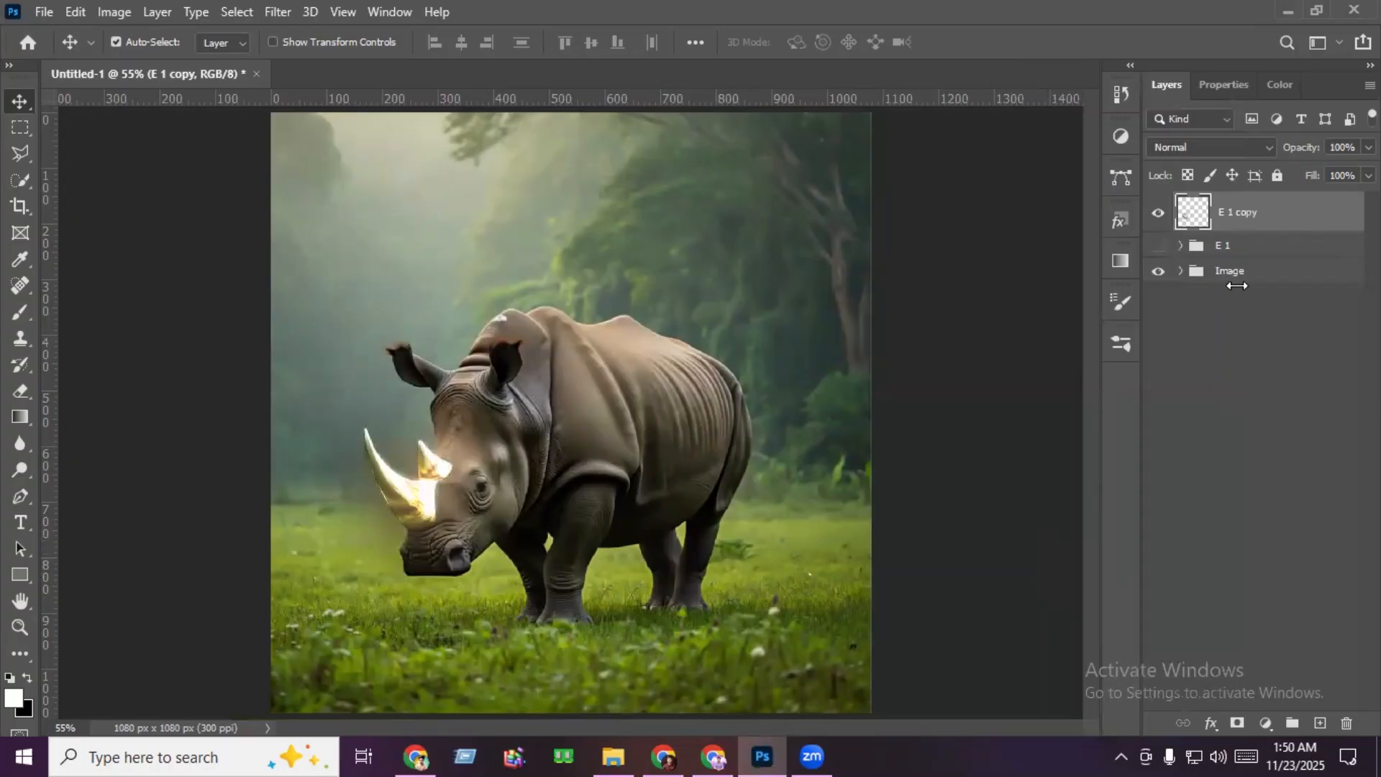
left_click(1208, 148)
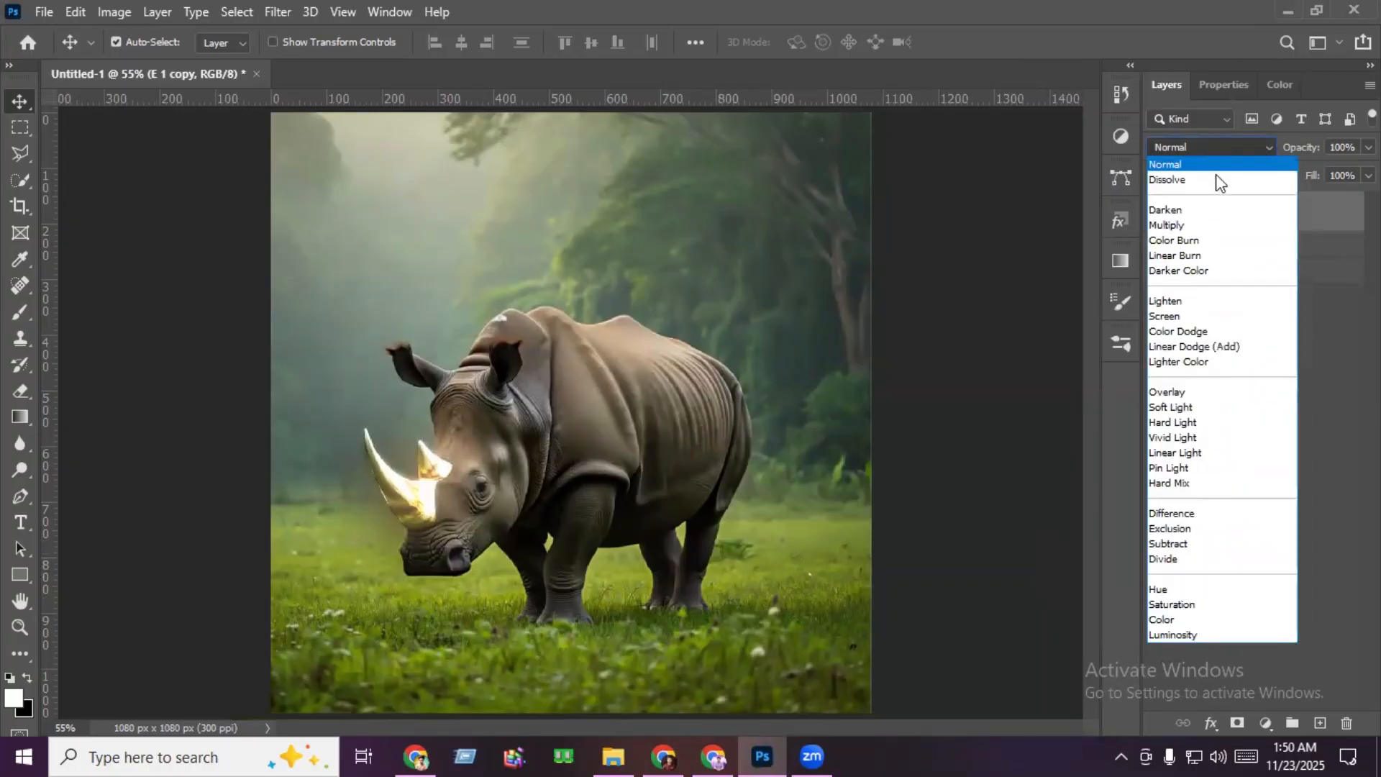
left_click(1225, 346)
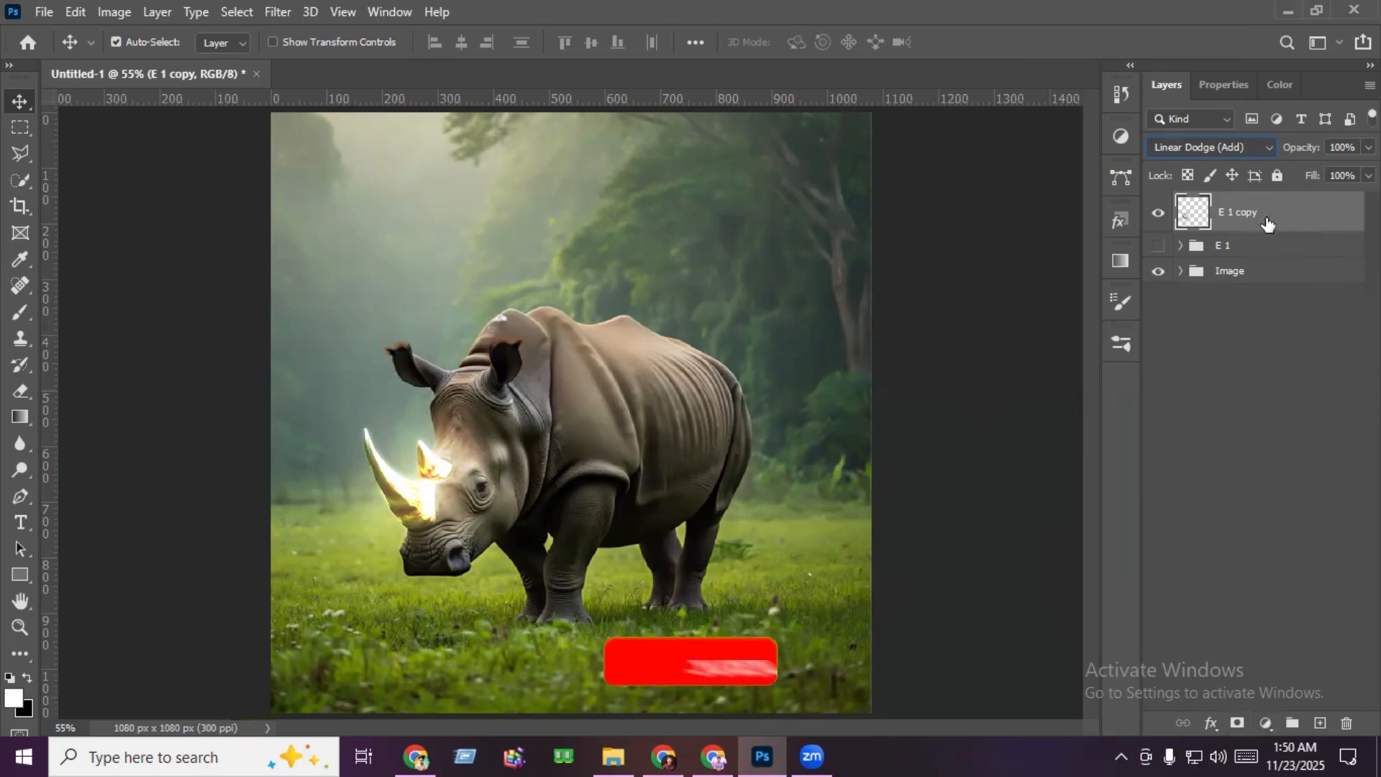
- Add a Hue/Saturation adjustment clipped to the merged horn glow layer
left_click(1265, 723)
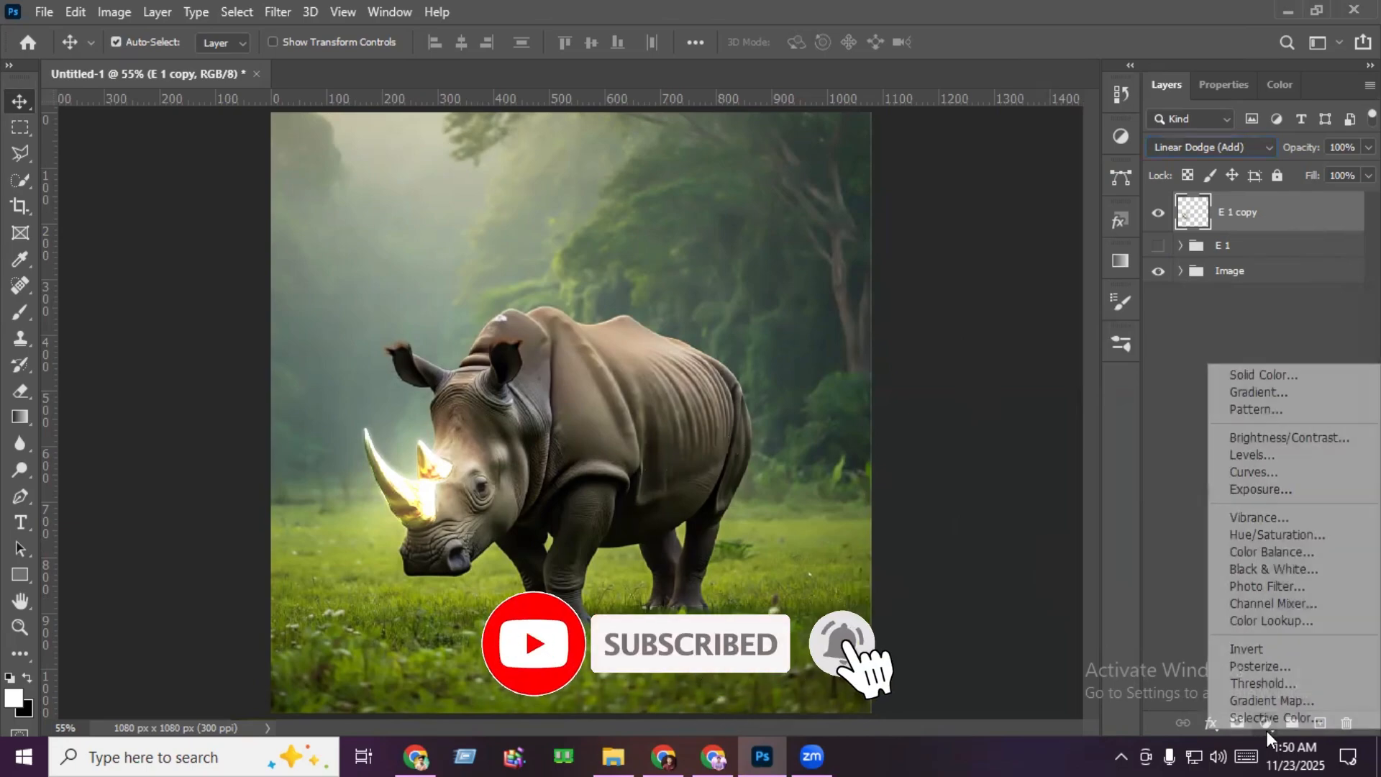
left_click(1288, 533)
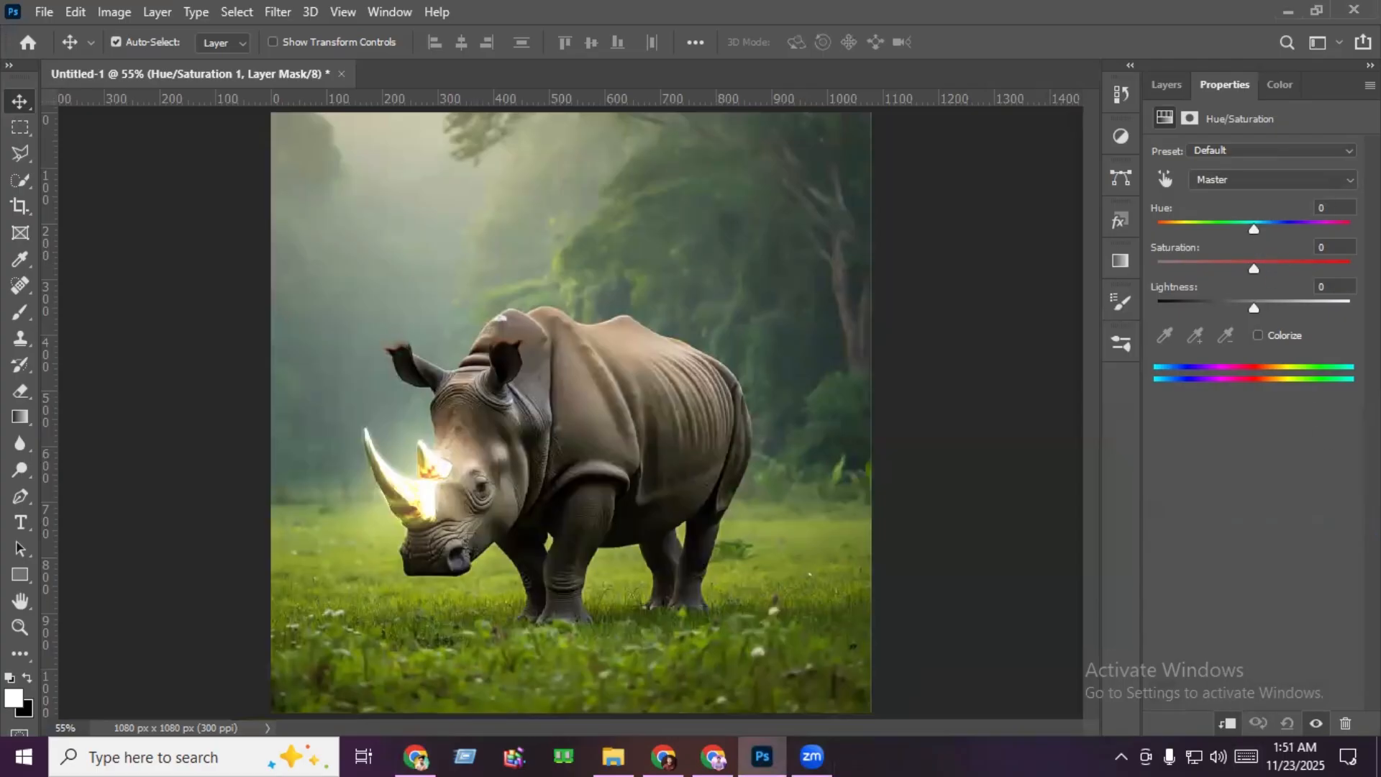
- Try to set the horn adjustment's Hue to 240
left_click(1343, 209)
type("24")
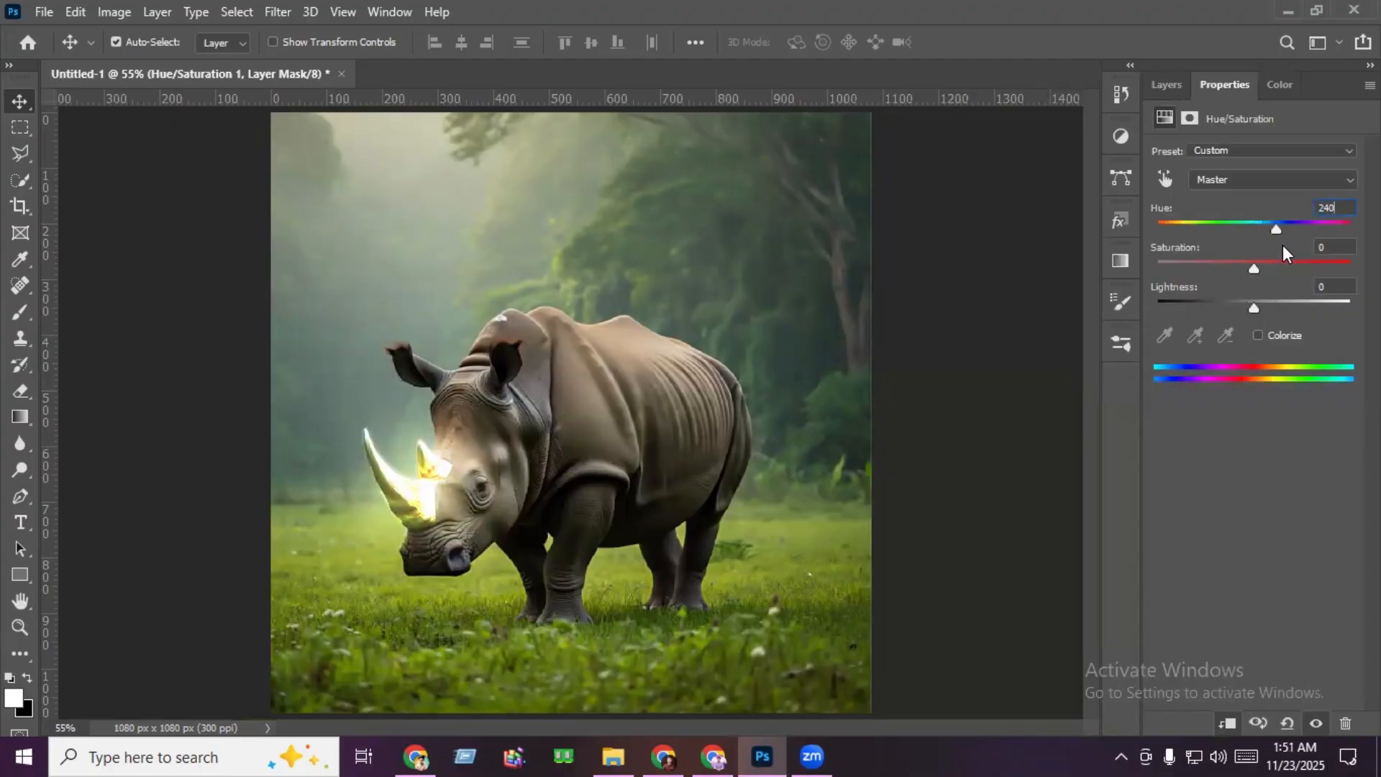
key("Return")
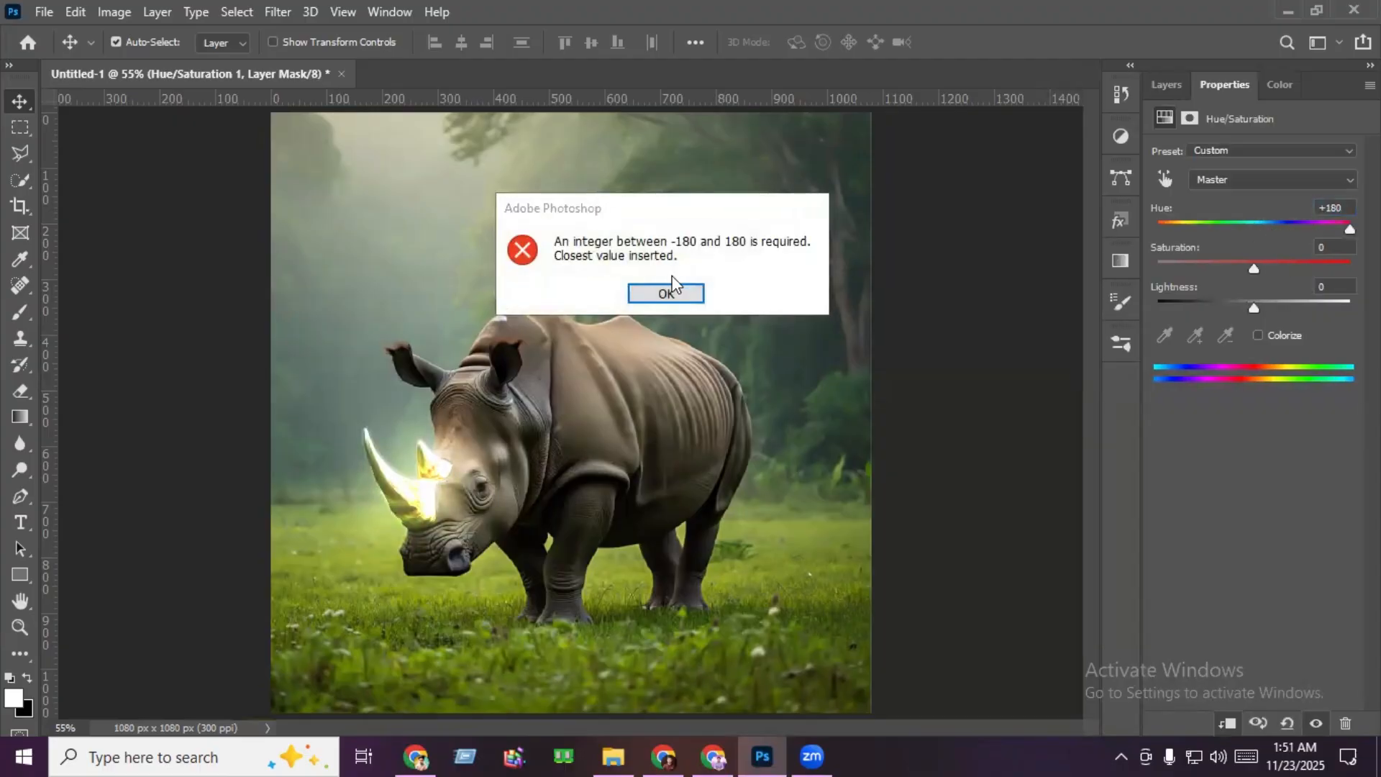
left_click(671, 287)
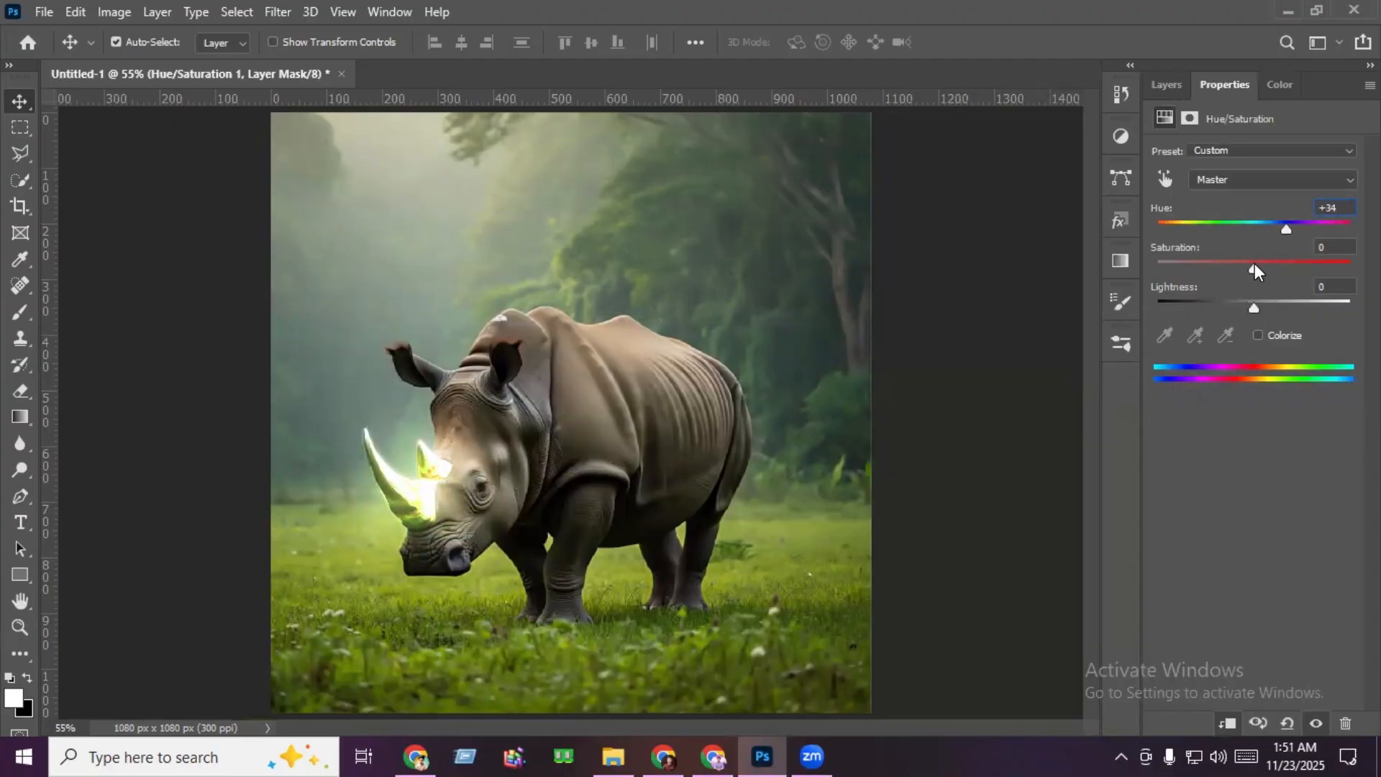
- Set the horn adjustment's Saturation to +100 and shift its Hue so the horns glow yellow-green
left_click_drag(1254, 266, 1350, 267)
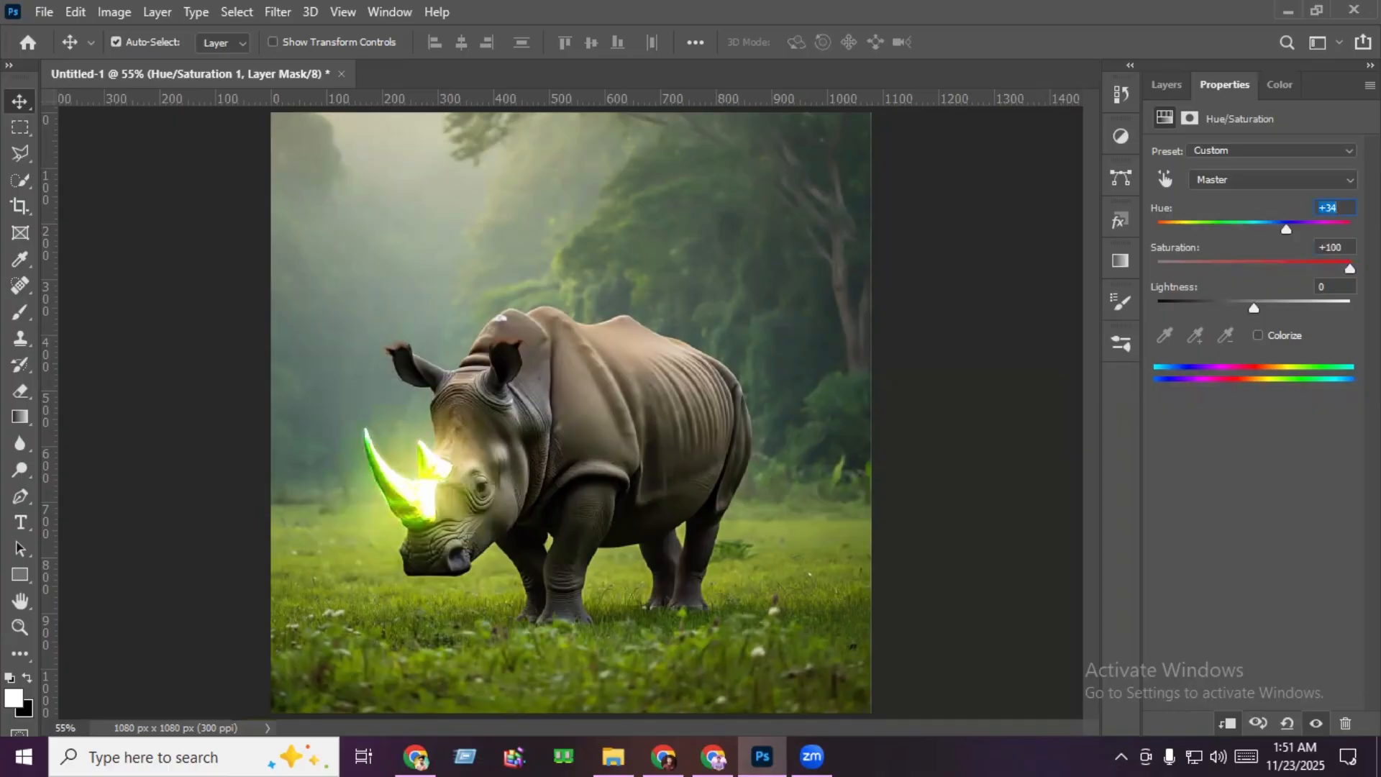
left_click_drag(1276, 224, 1267, 226)
left_click(1168, 85)
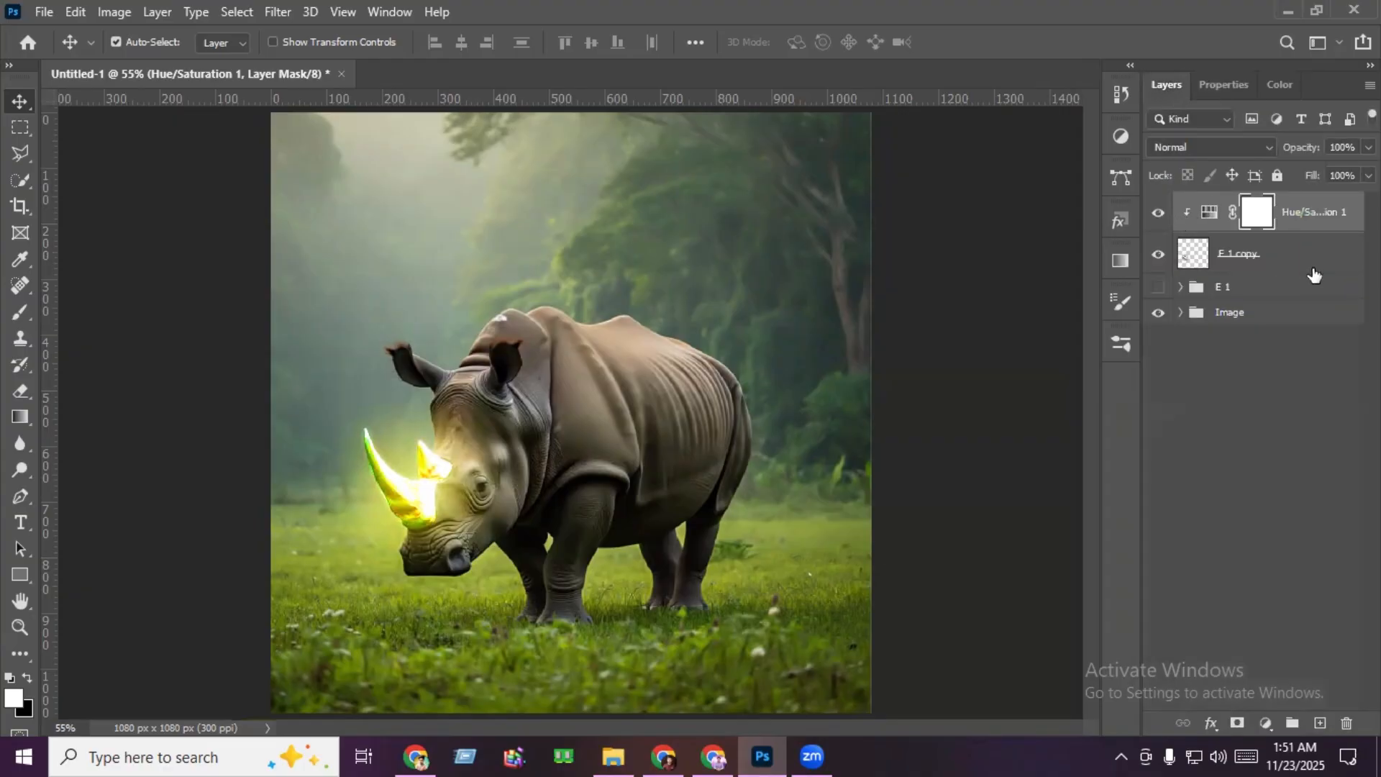
- Group the Hue/Saturation adjustment with the E 1 copy layer and name the group E 2
left_click(1260, 255)
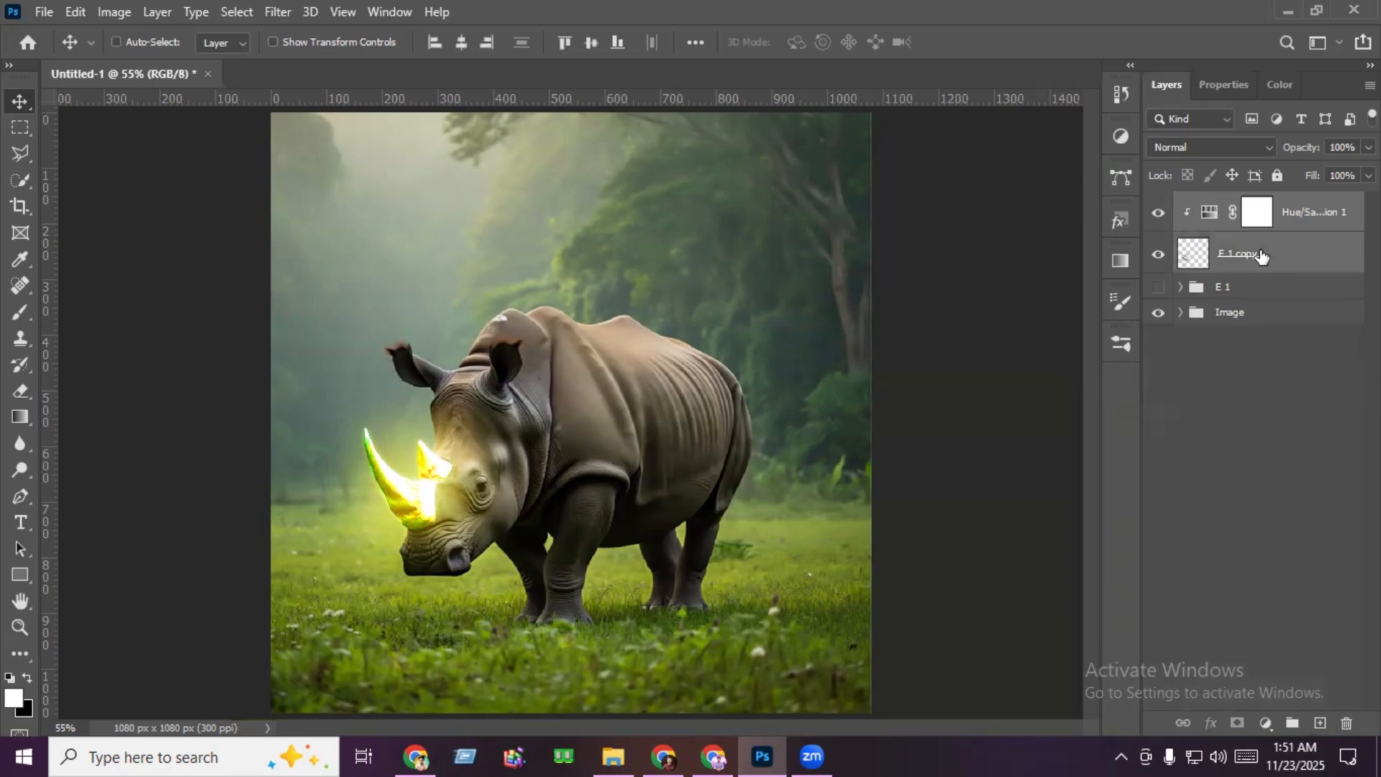
key("ctrl+g")
double_click(1234, 206)
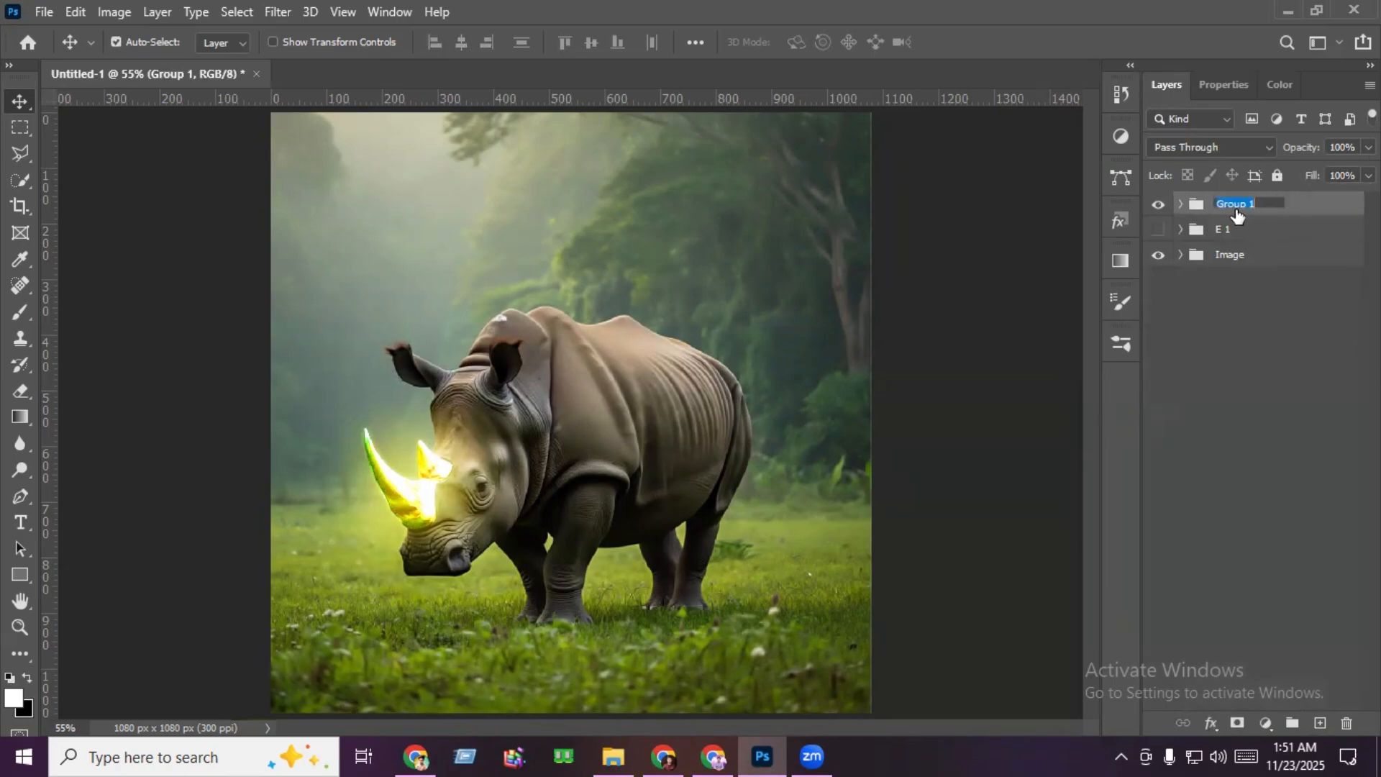
type("E 2")
key("Return")
- Hide the E 2 group and apply a Camera Raw Filter with Temperature -24 to the rhino image layer
left_click(1159, 206)
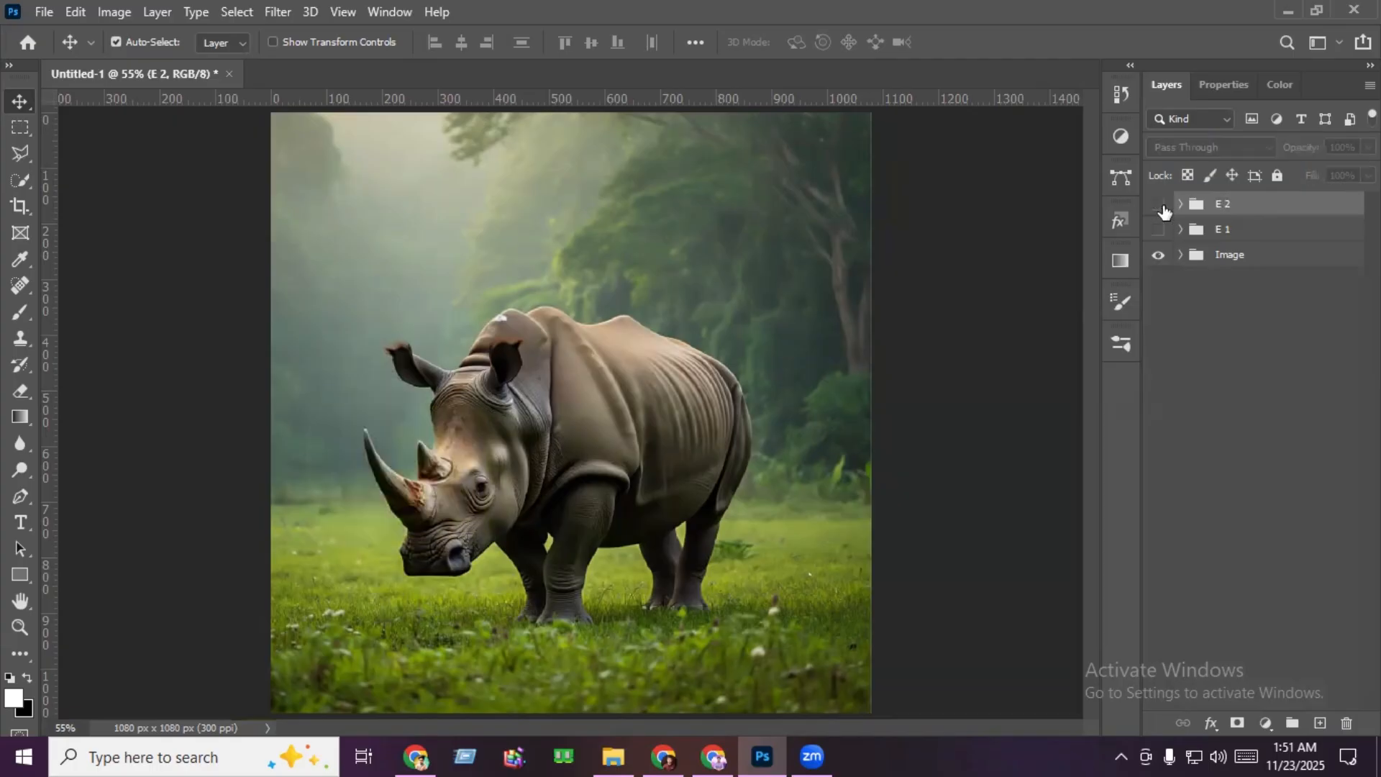
left_click(1179, 256)
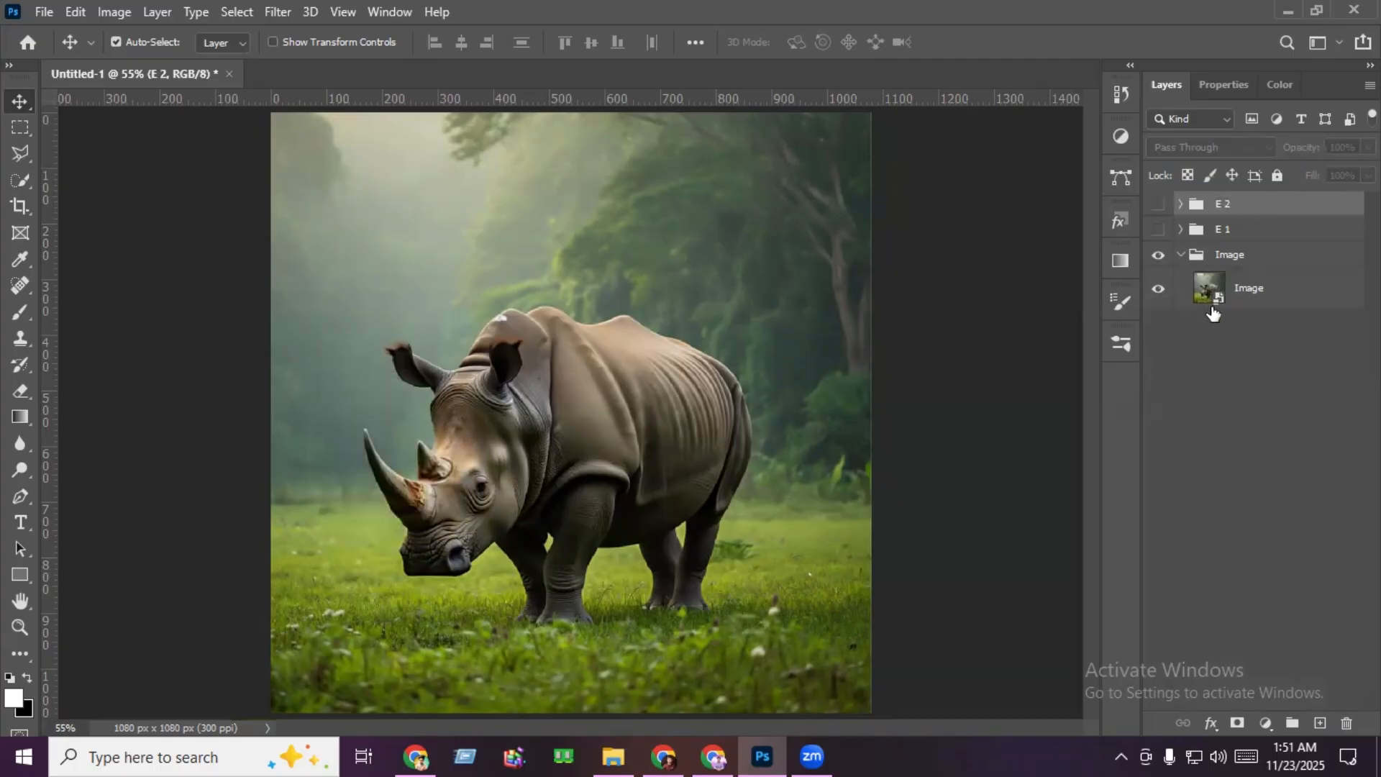
left_click(1256, 290)
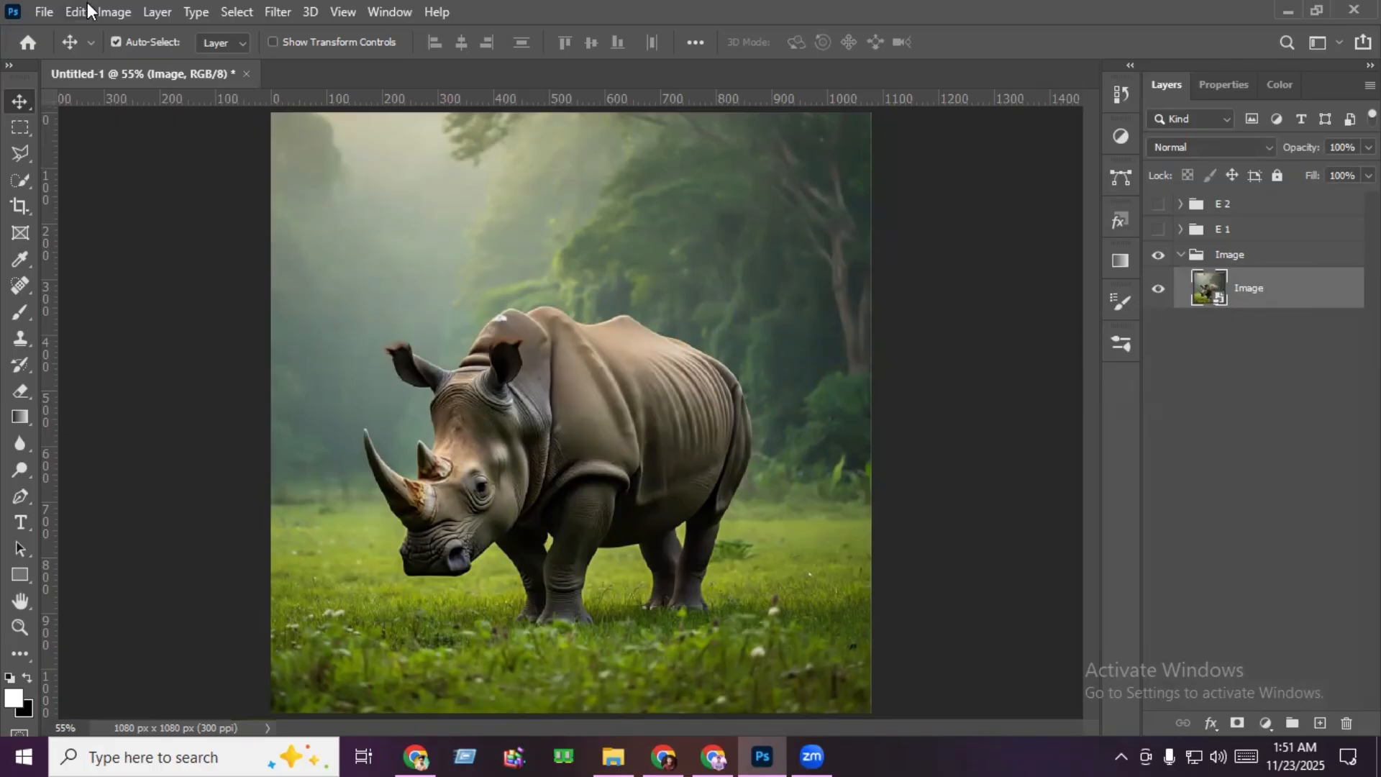
left_click(279, 10)
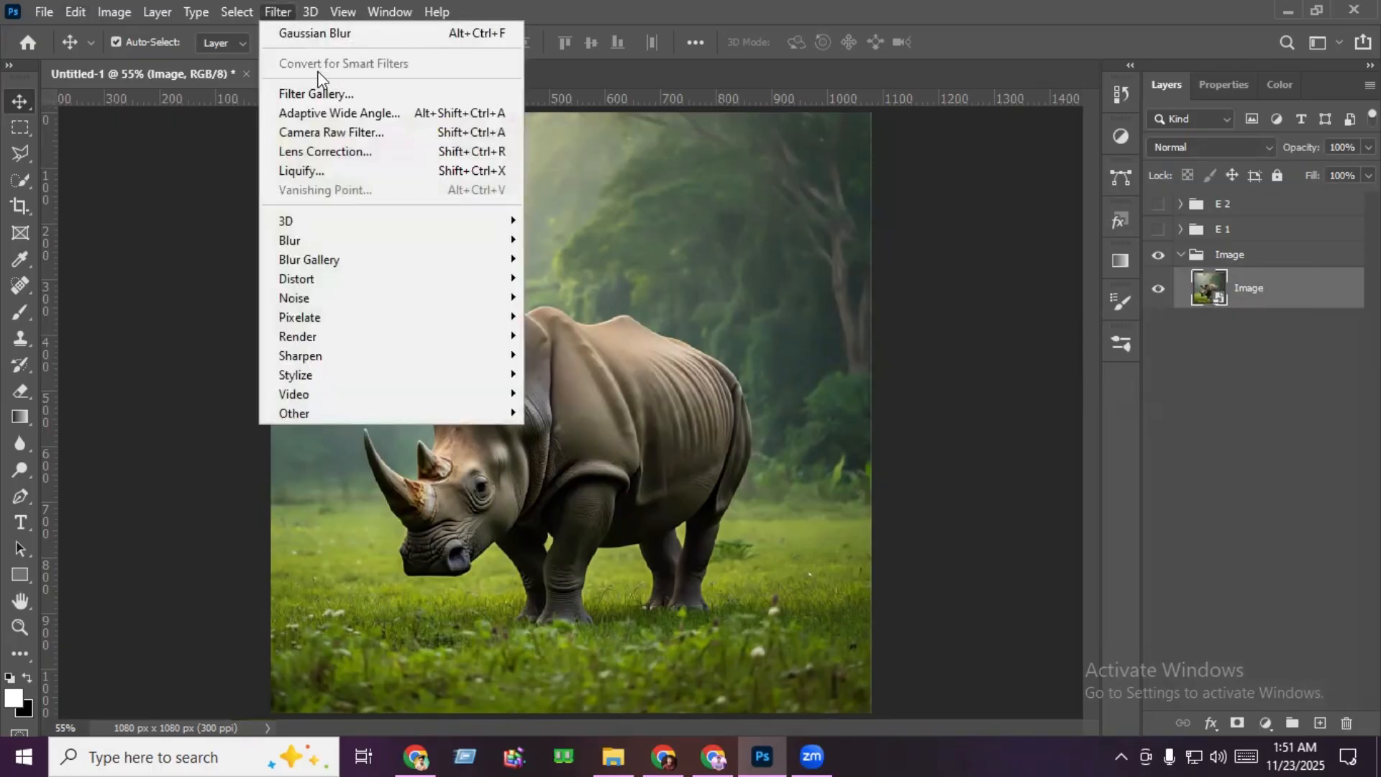
left_click(362, 137)
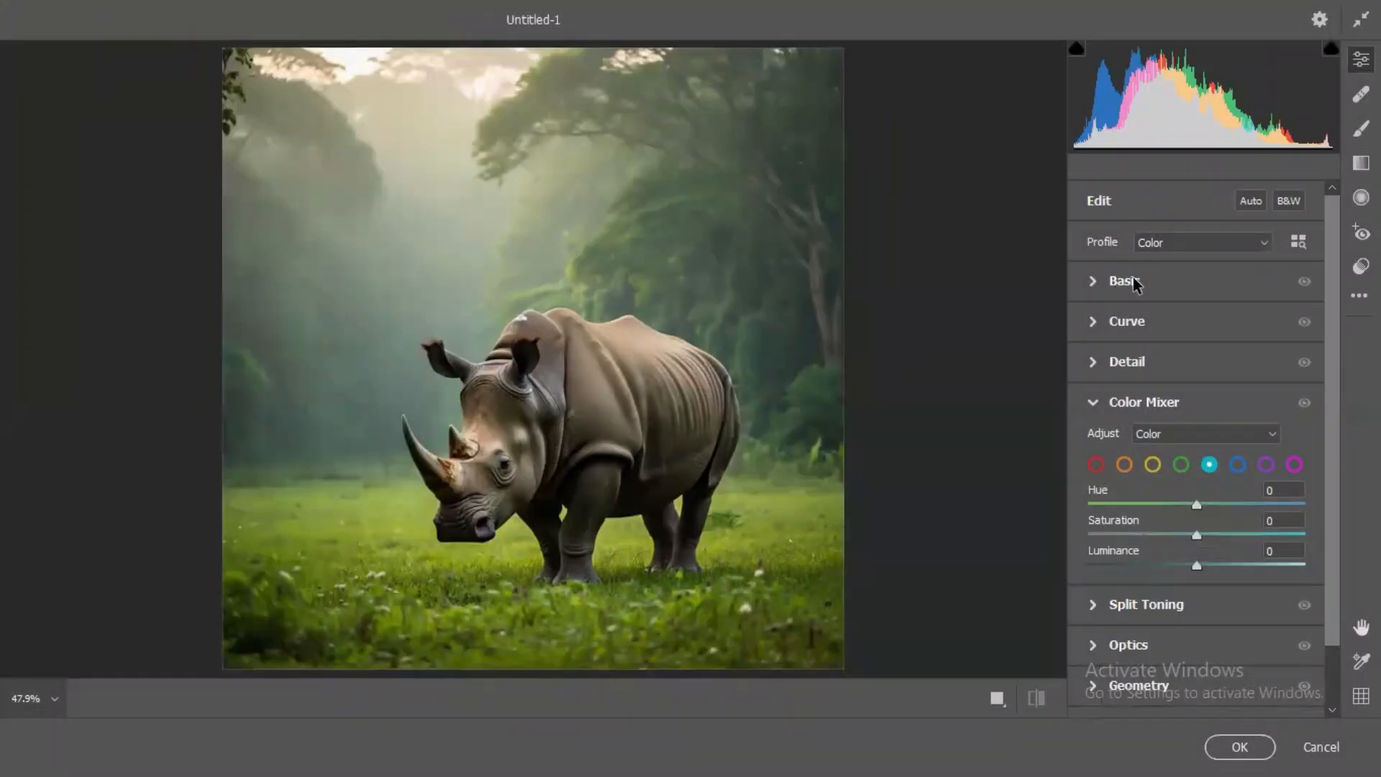
left_click(1133, 279)
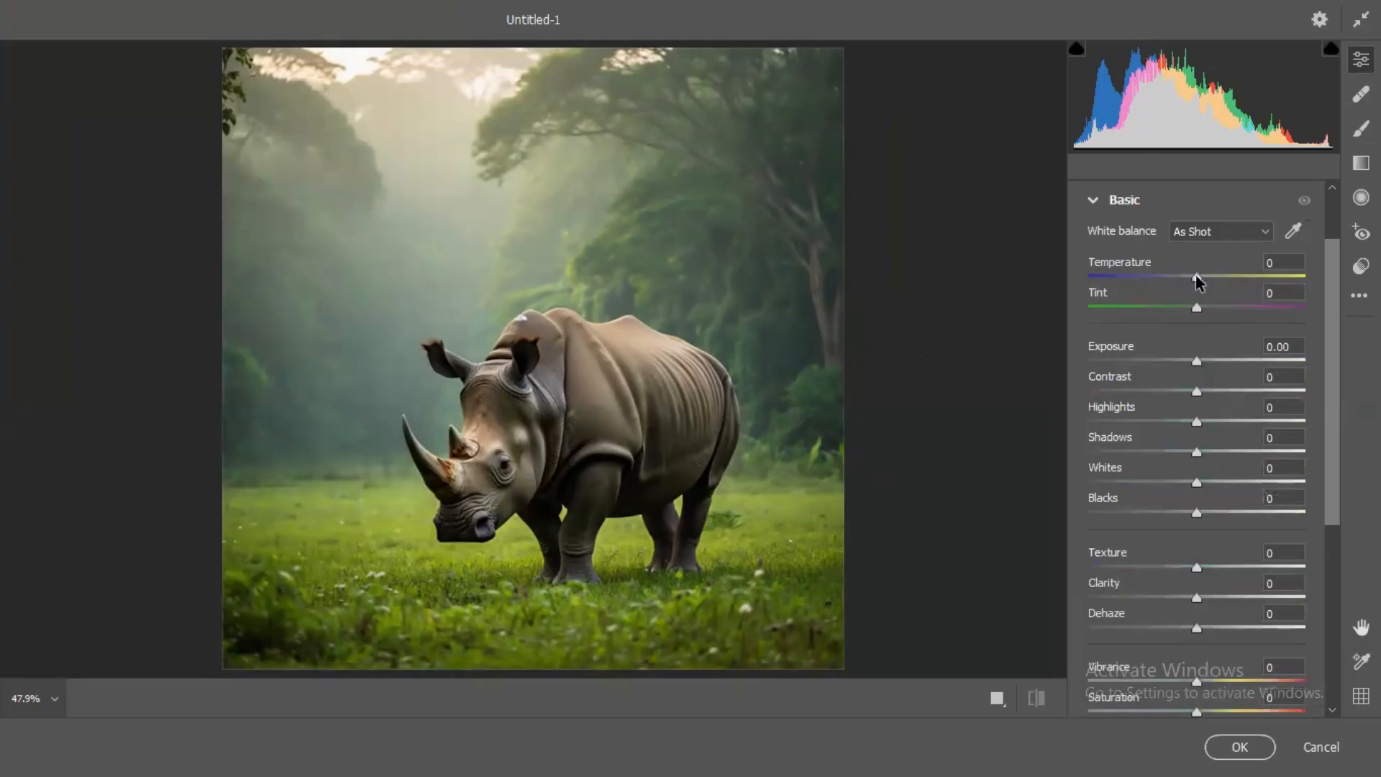
left_click_drag(1196, 281, 1171, 279)
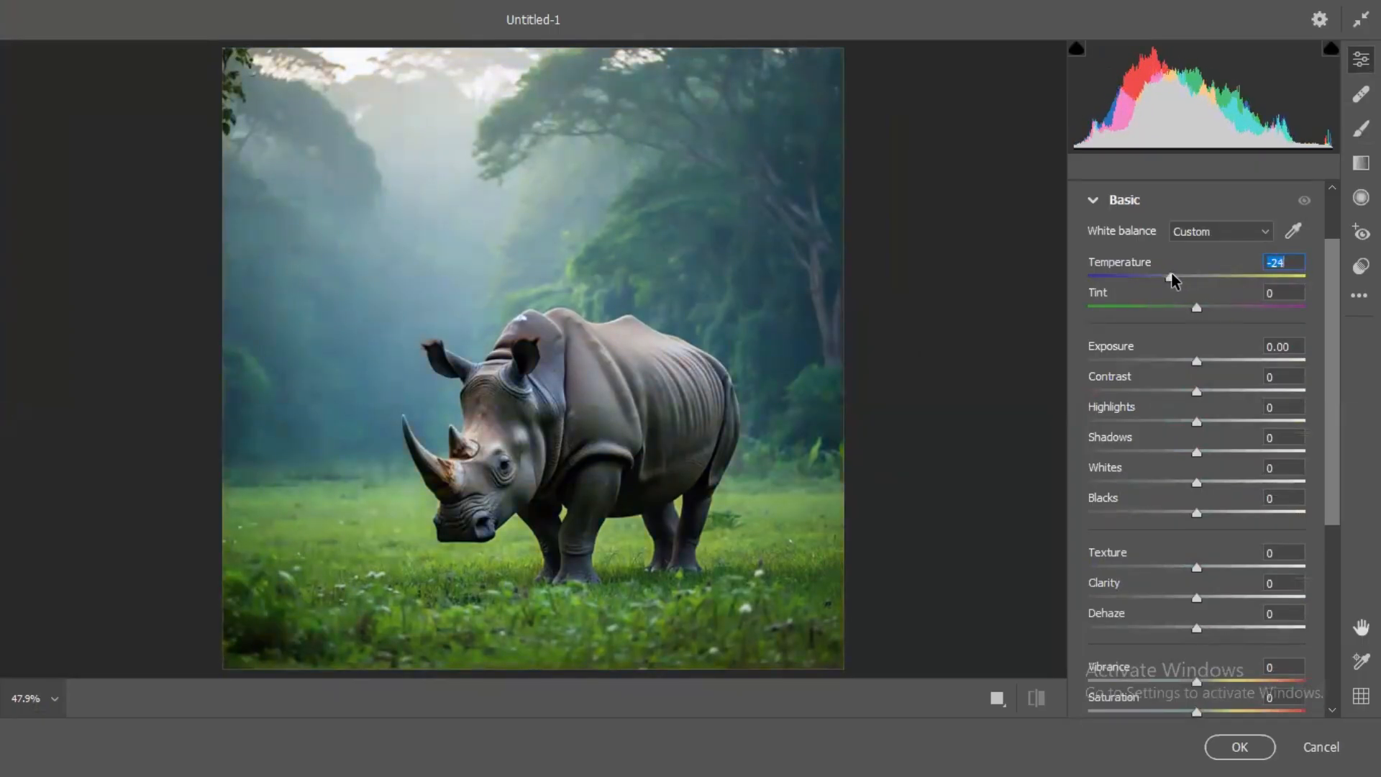
left_click(1238, 746)
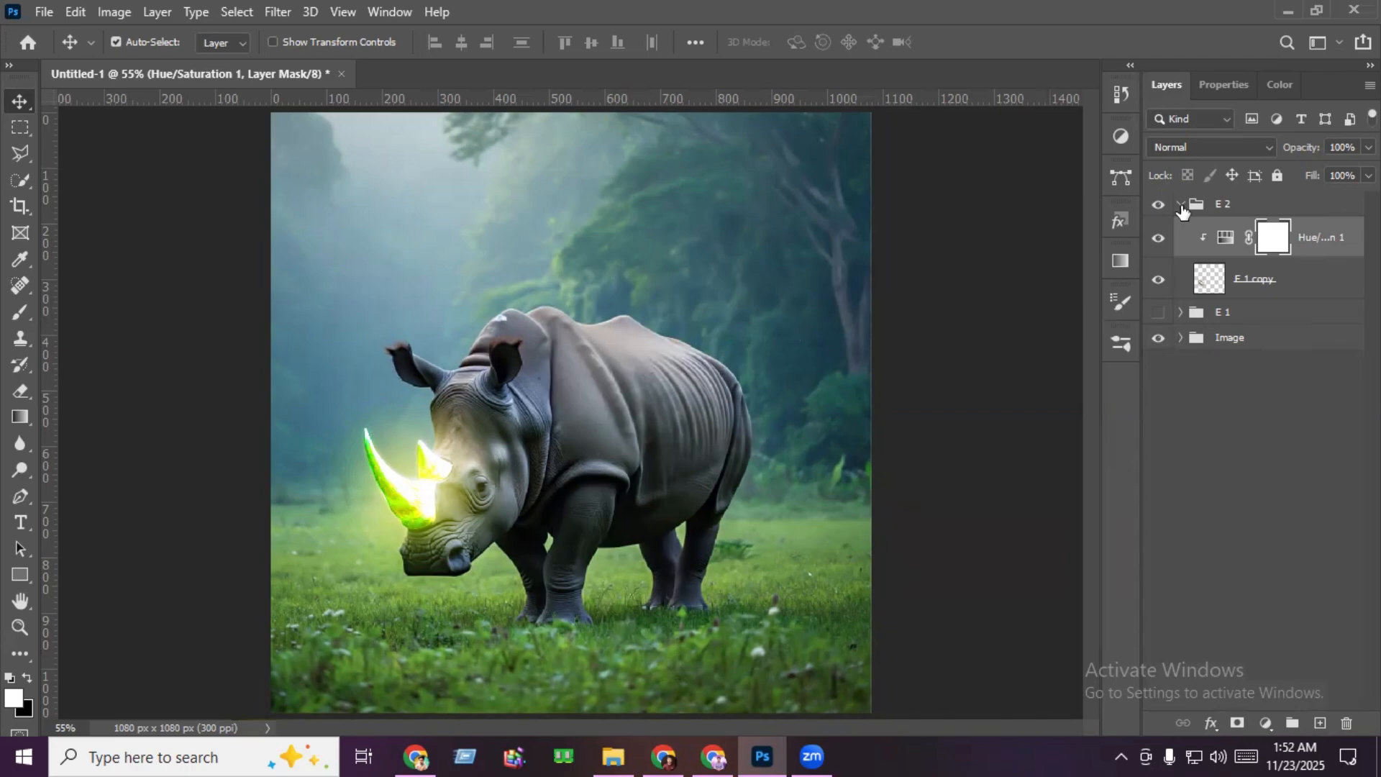
- Show the E 2 group and apply another Camera Raw Filter to the rhino image with Texture +100 and Shadows -41
left_click(1180, 205)
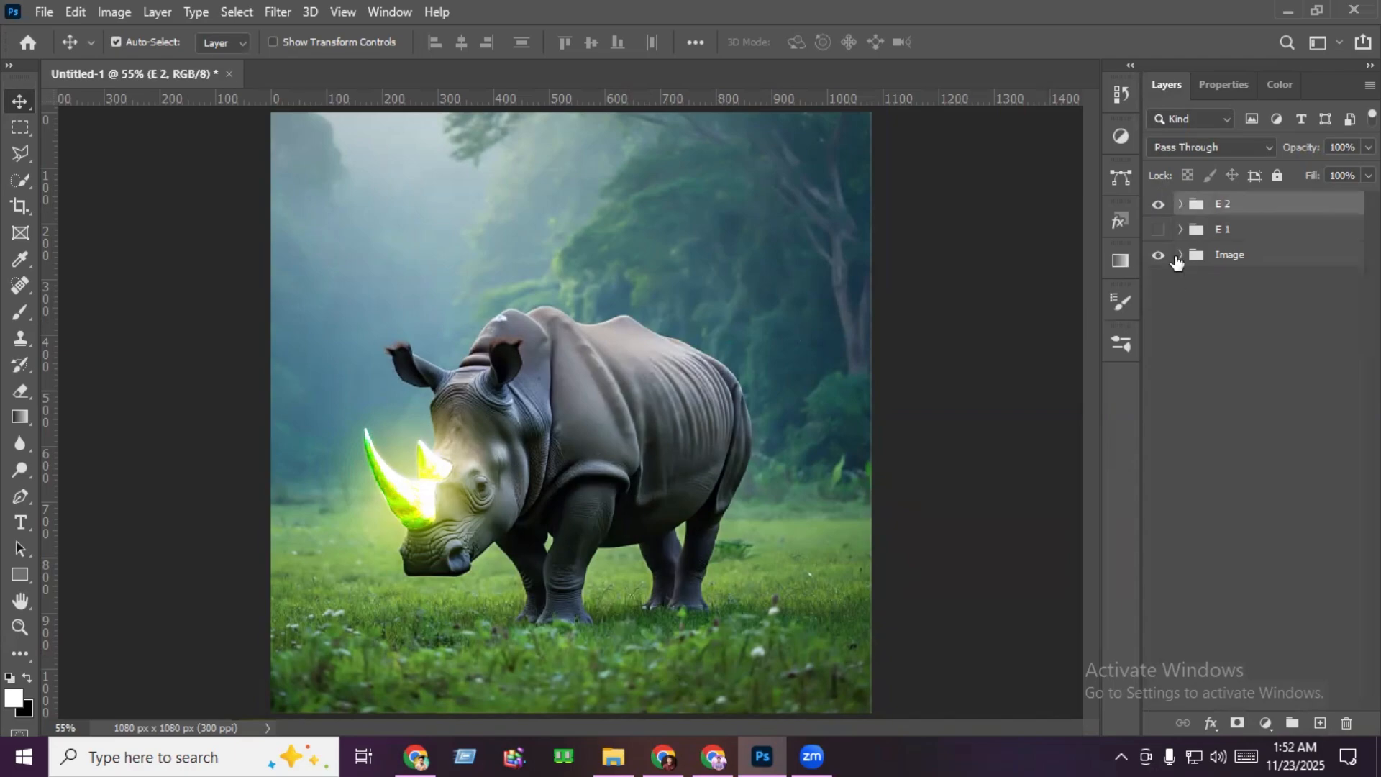
left_click(1180, 254)
left_click(1250, 295)
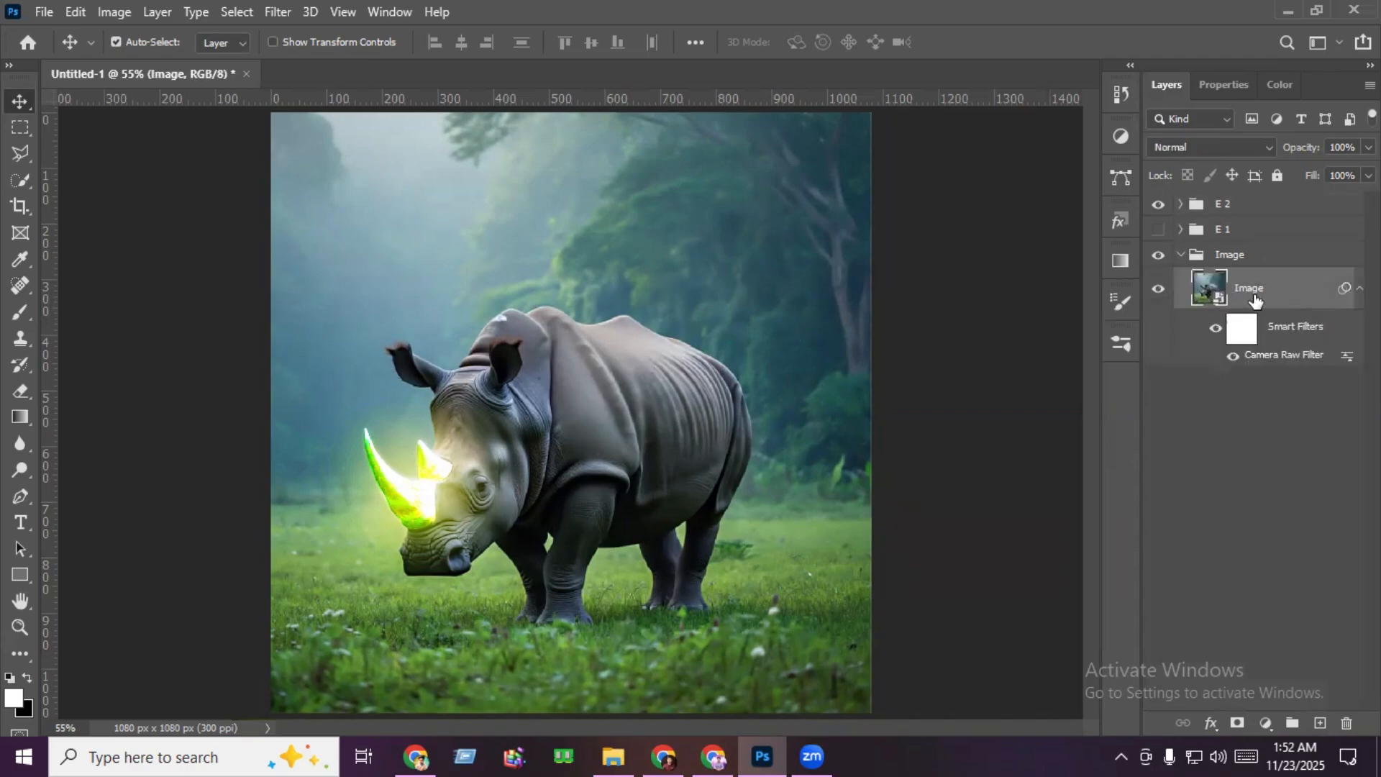
left_click(286, 11)
left_click(378, 132)
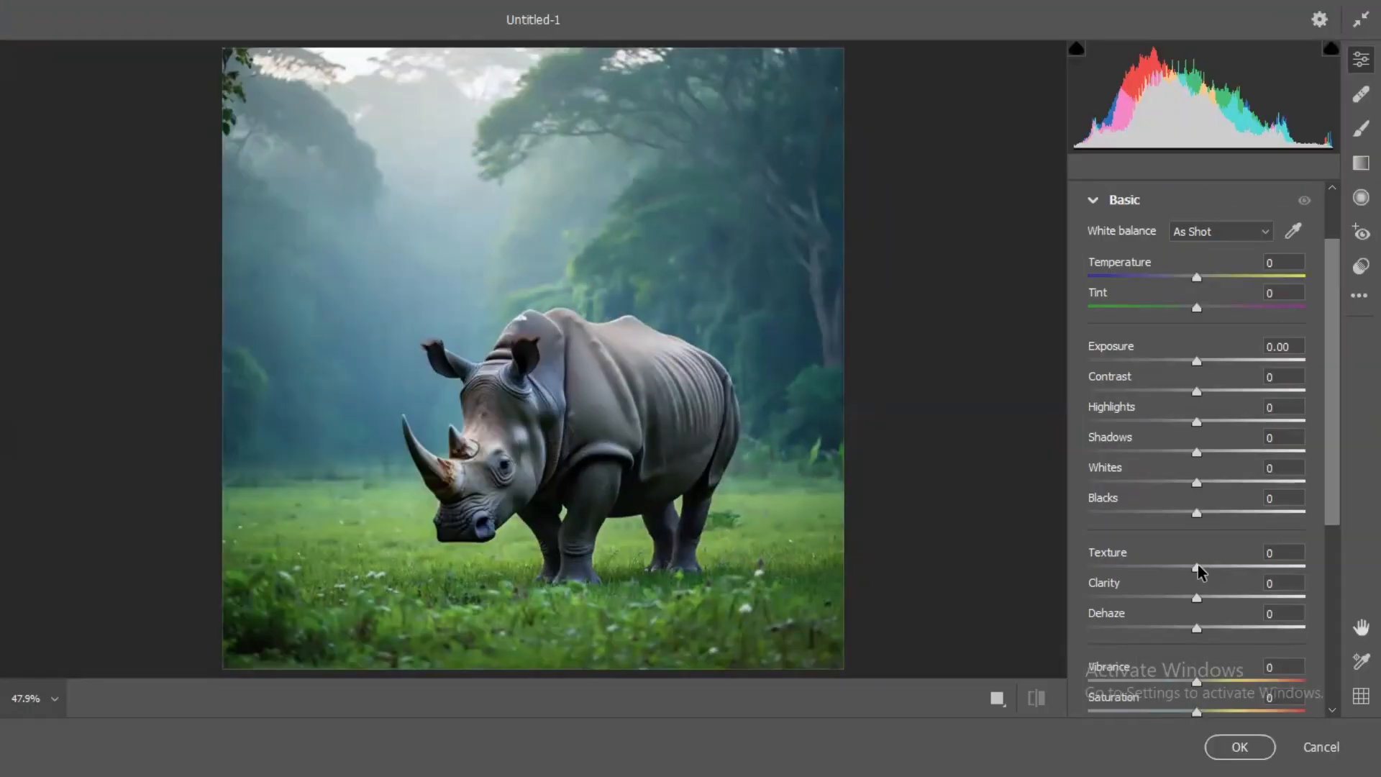
left_click_drag(1197, 567, 1331, 559)
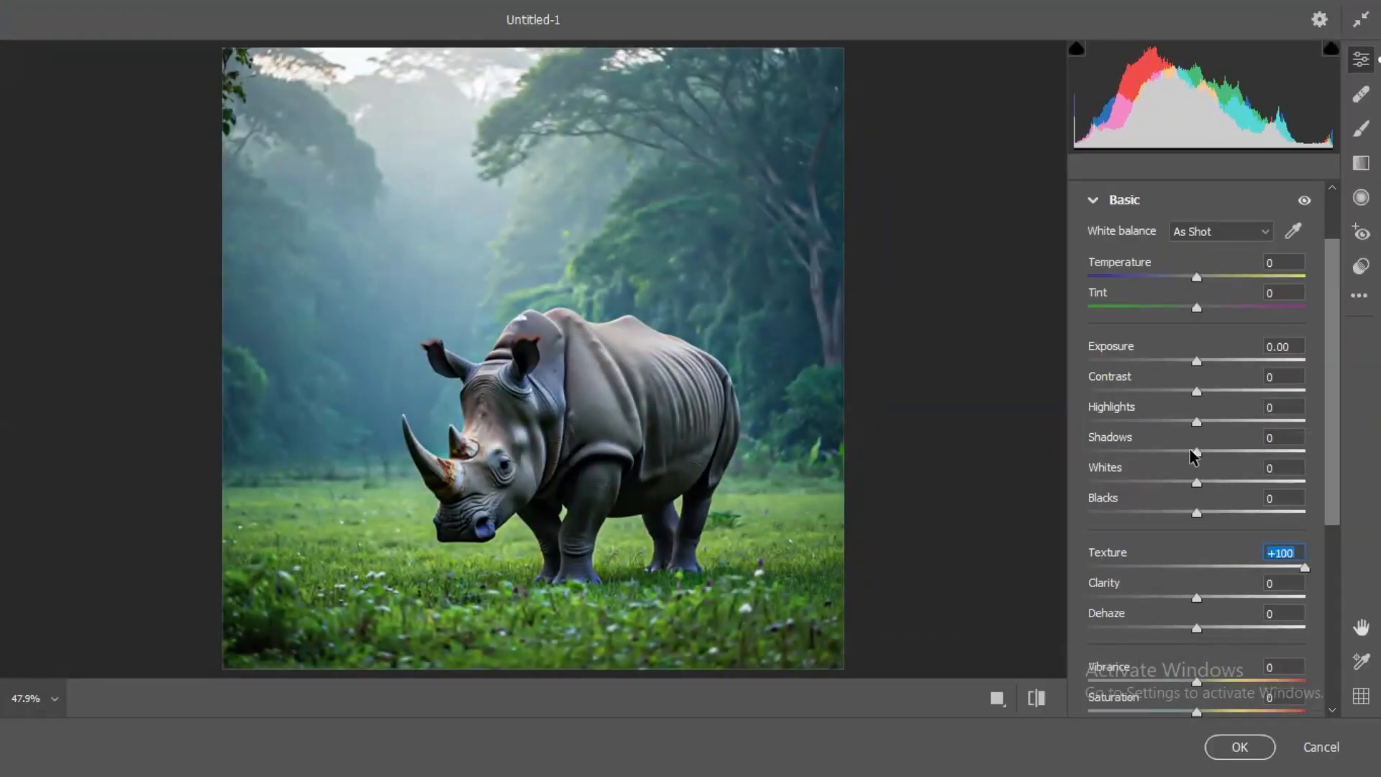
left_click_drag(1191, 450, 1150, 456)
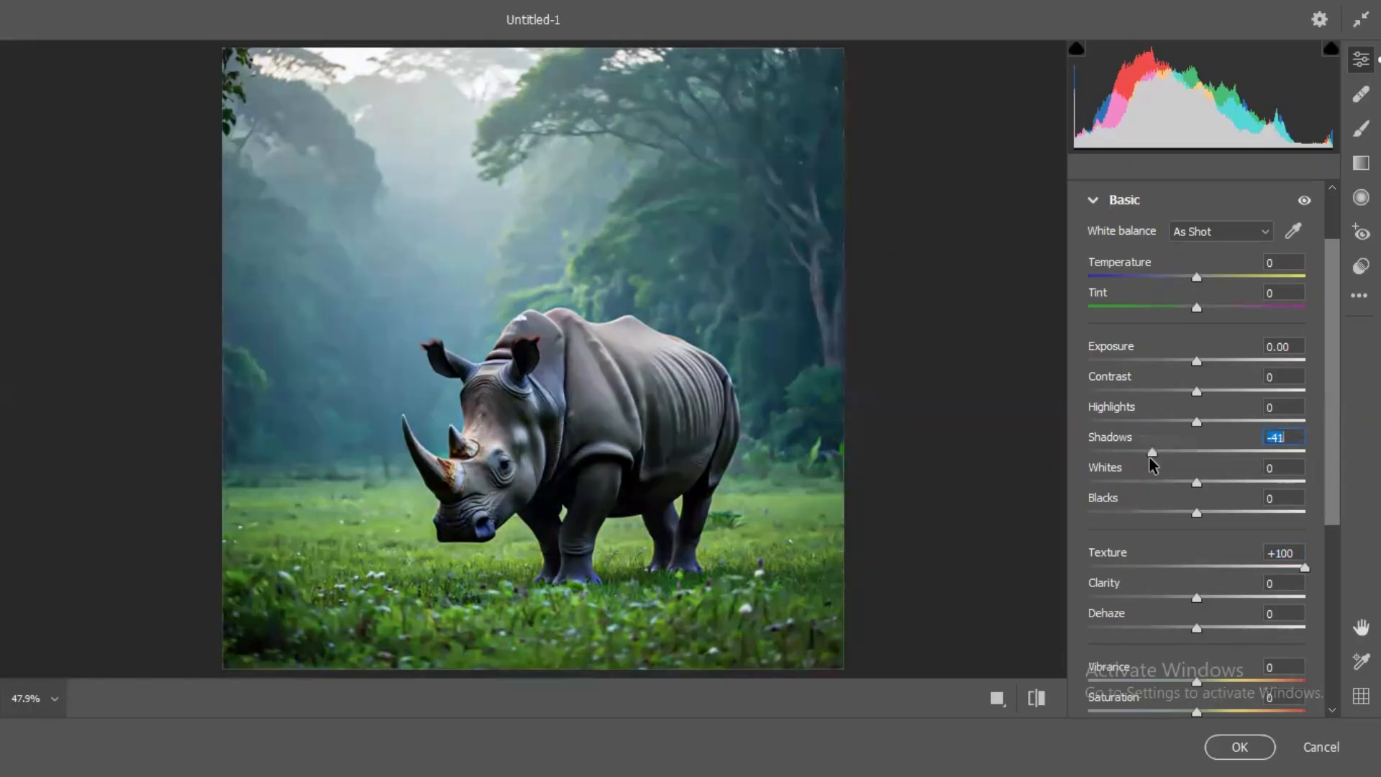
left_click(1239, 746)
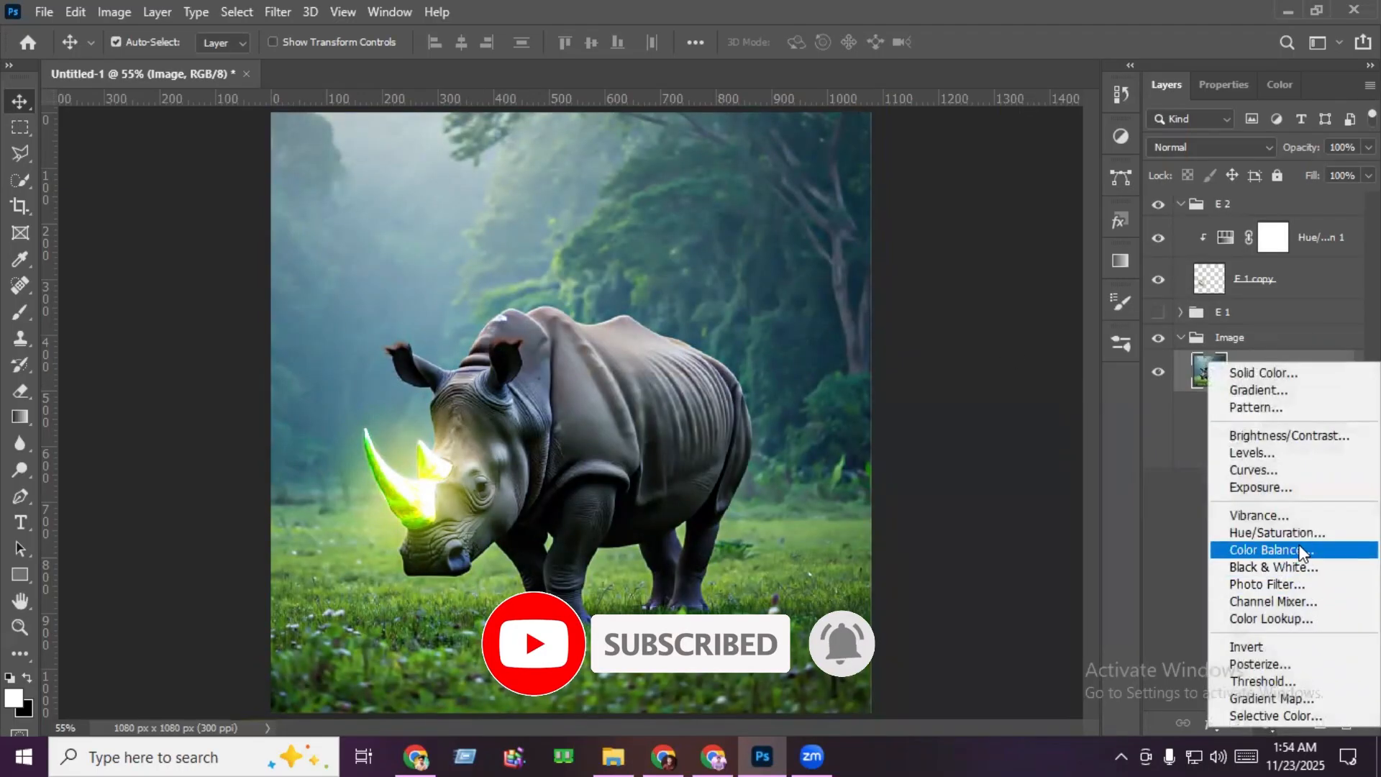
- Clip a Hue/Saturation adjustment to the rhino image with Colorize on, Hue 209 and Saturation 43, and lower its opacity to 54%
left_click(1278, 532)
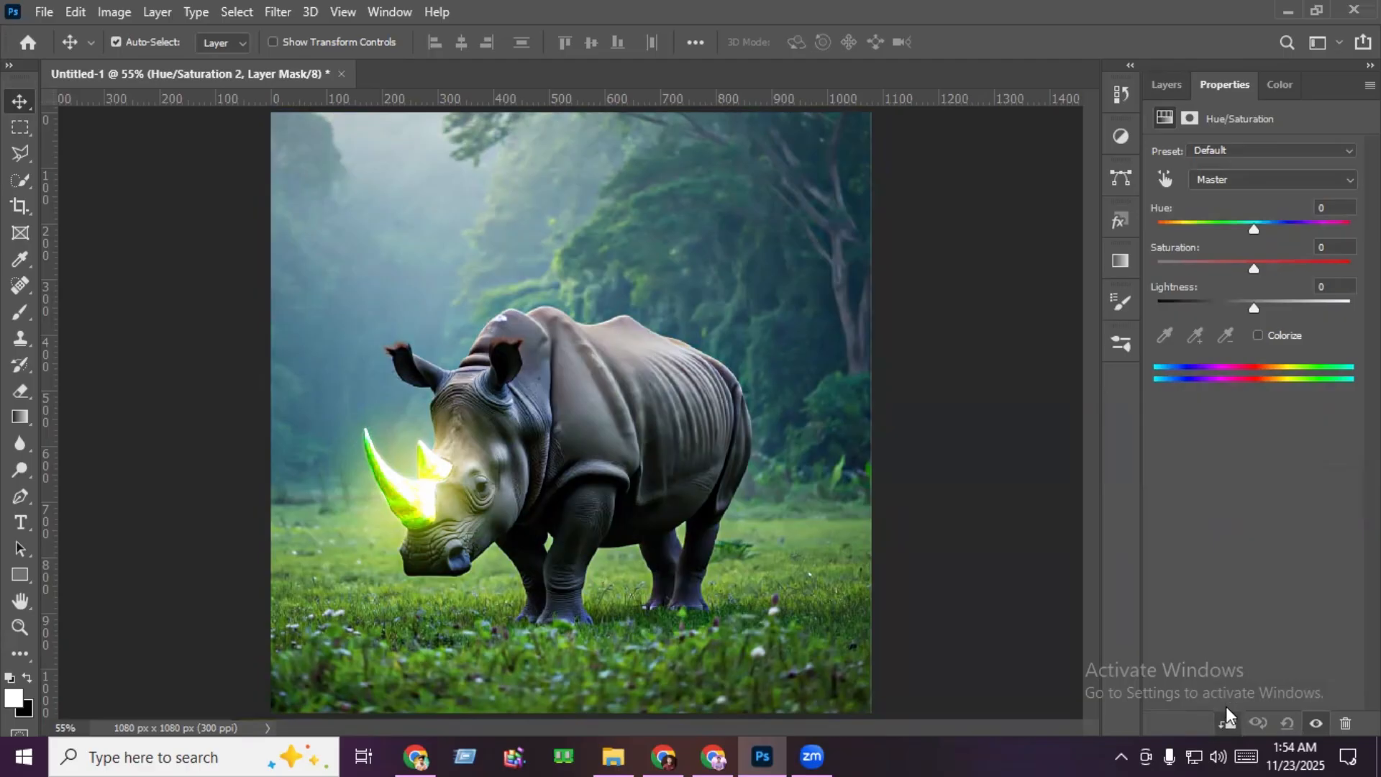
left_click_drag(1253, 224, 1290, 221)
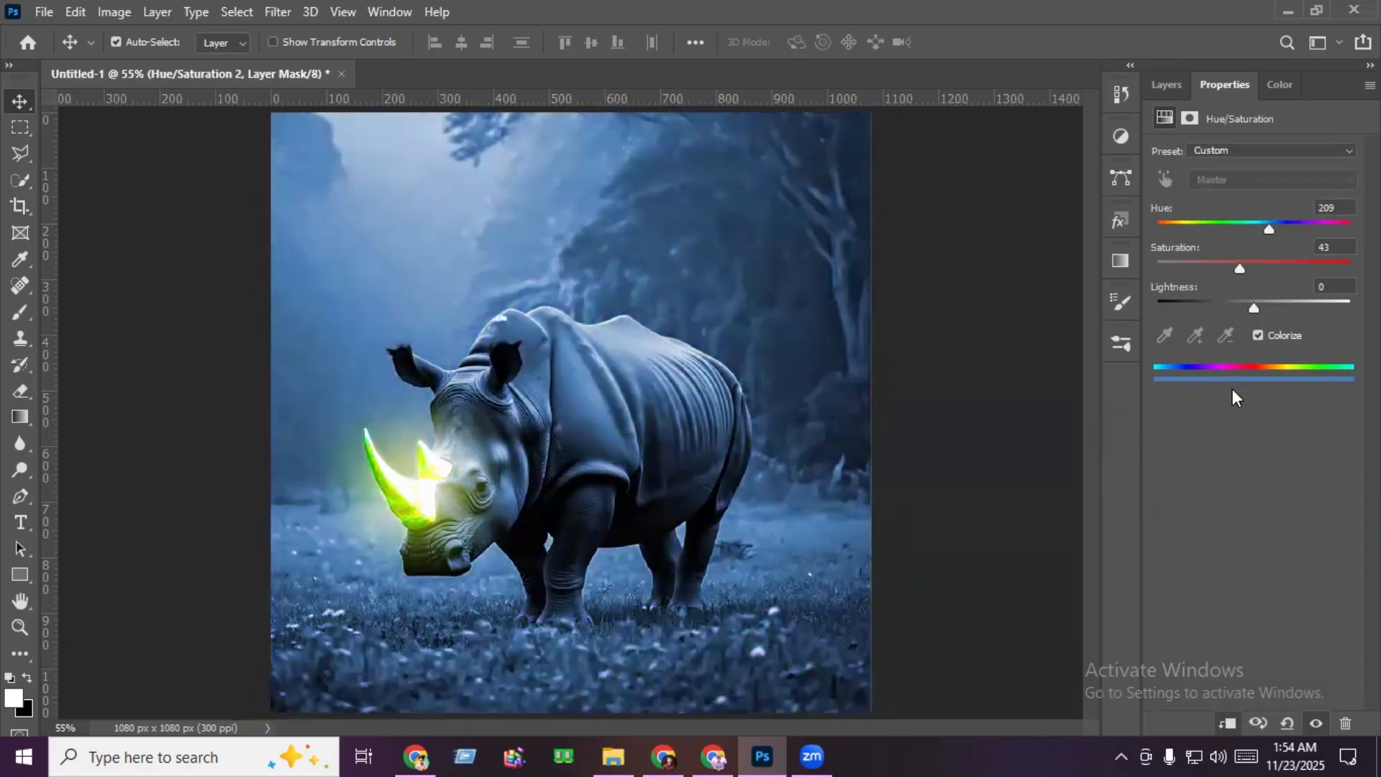
left_click(1164, 84)
left_click(1331, 371)
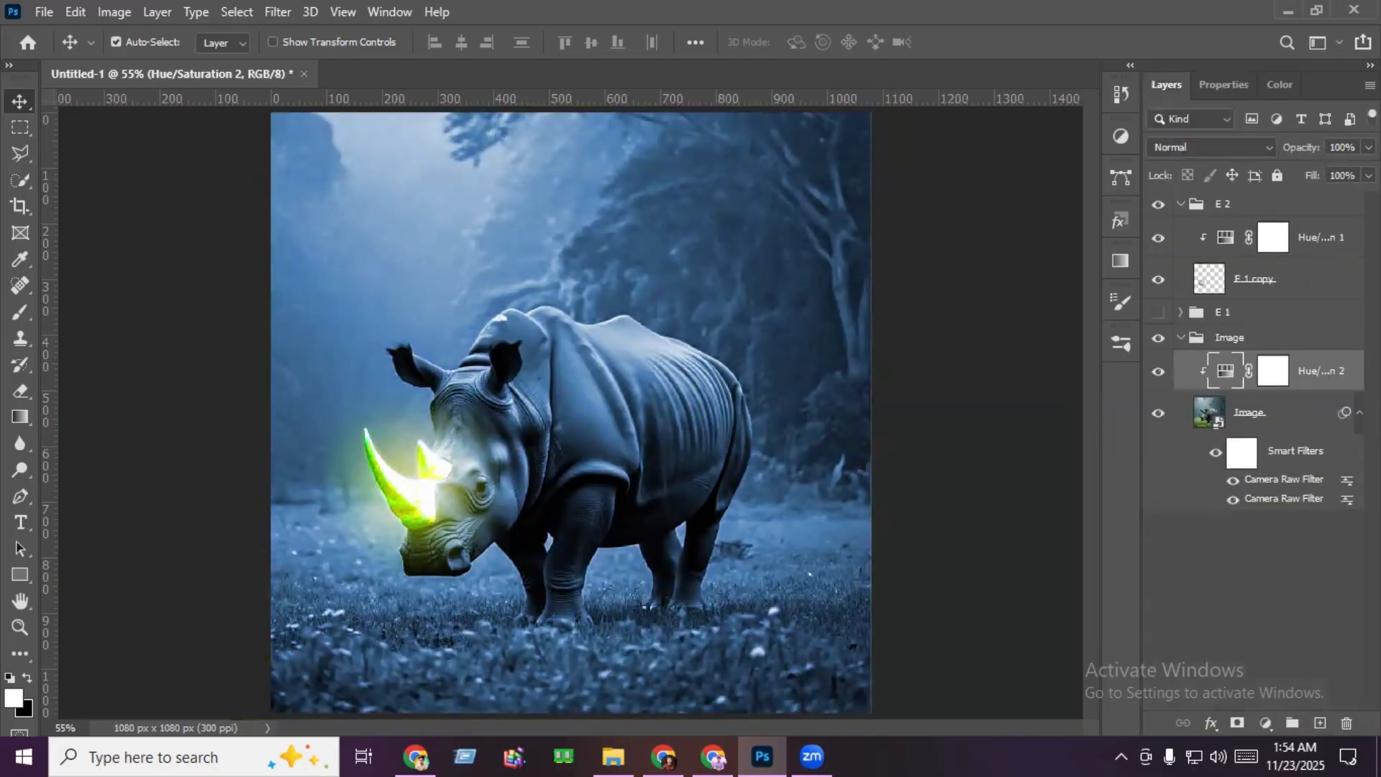
left_click(1367, 146)
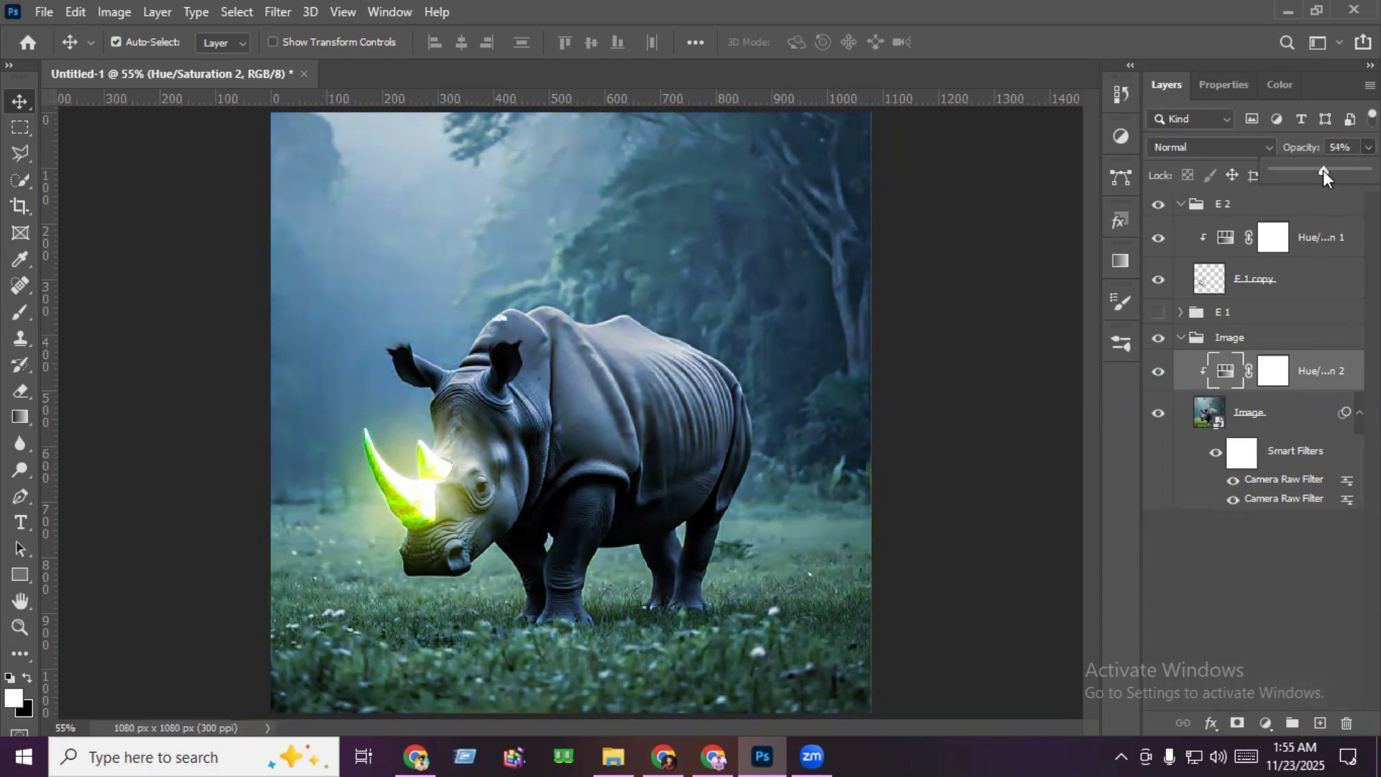
- Set the opacity of the Hue/Saturation adjustment clipped to the rhino image to 50%
left_click(1339, 147)
type("50")
key("Return")
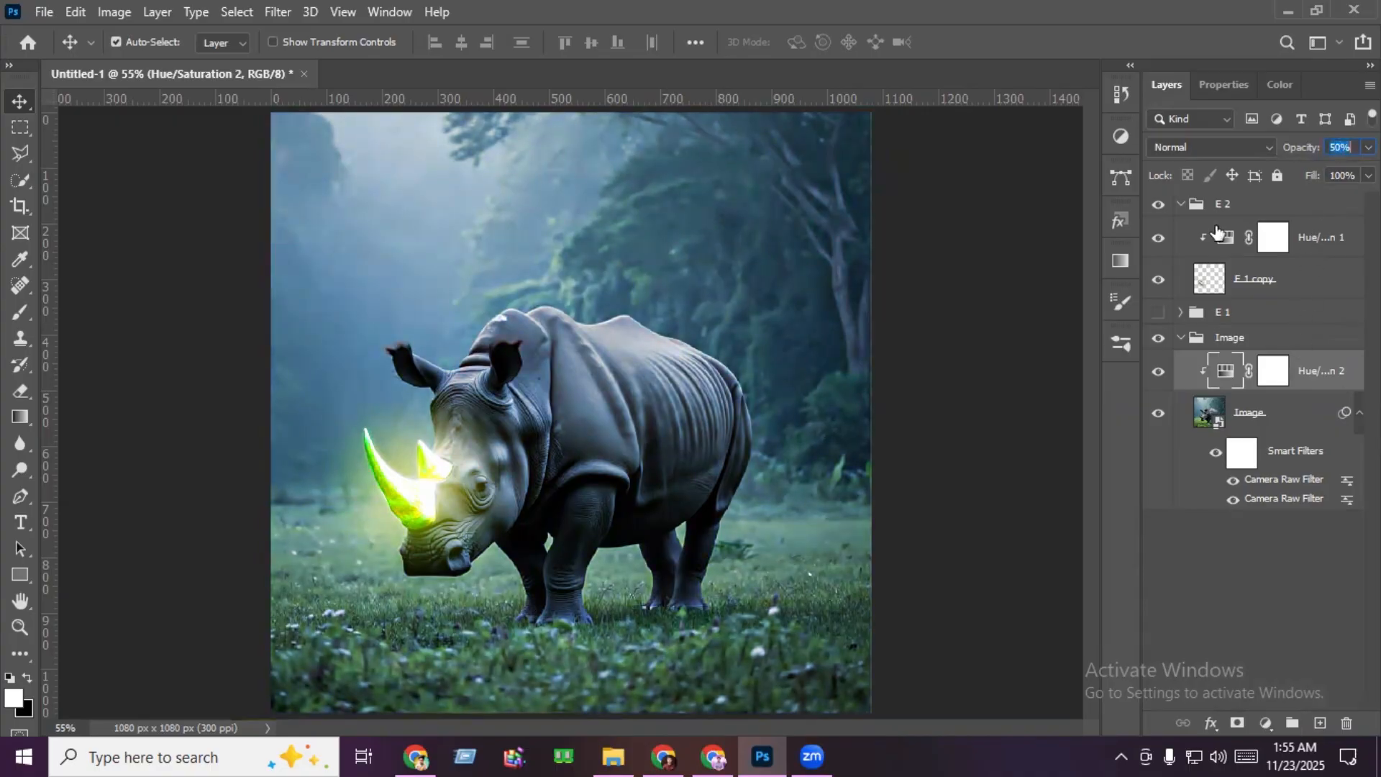
- Recolor the horn glow to teal in its Hue/Saturation adjustment with Colorize on, Hue about 163 and a stronger Saturation
left_click(1228, 243)
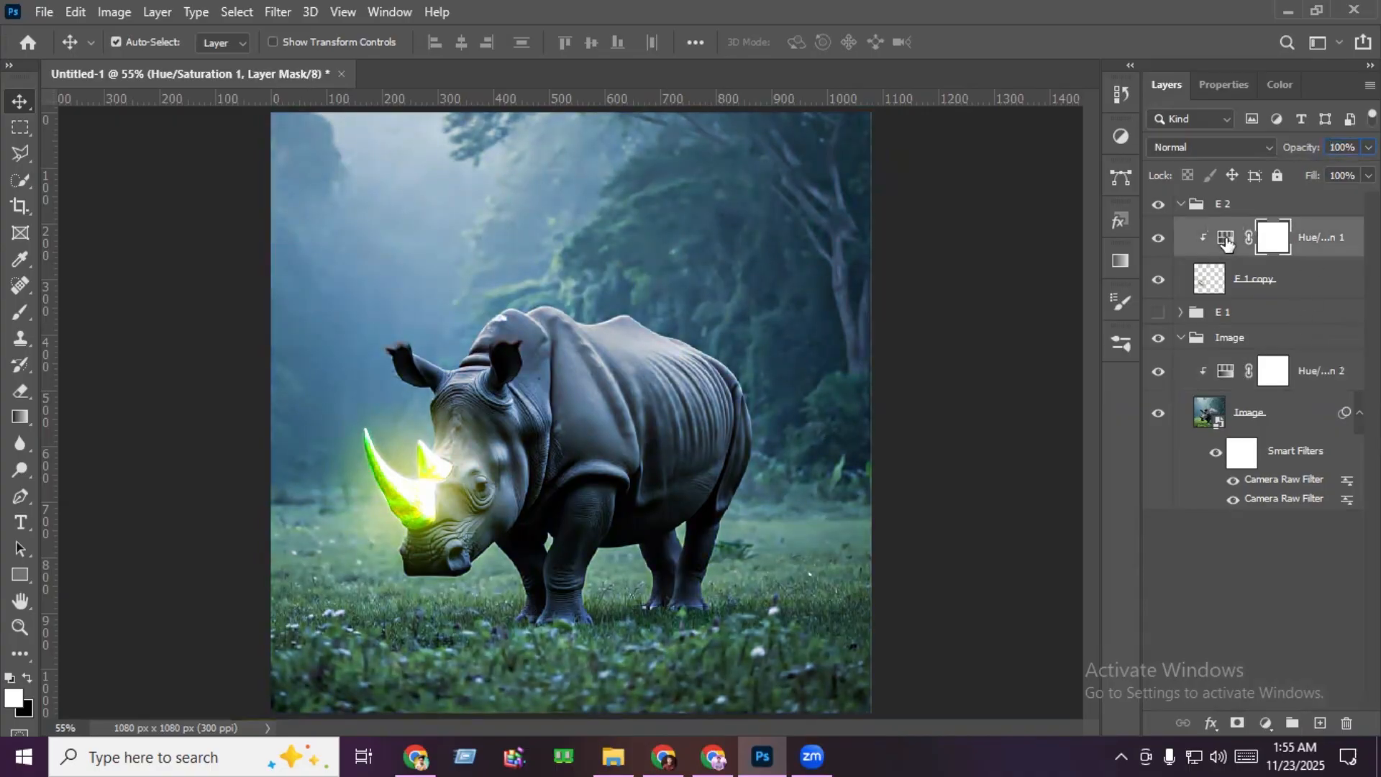
double_click(1224, 238)
left_click(1257, 335)
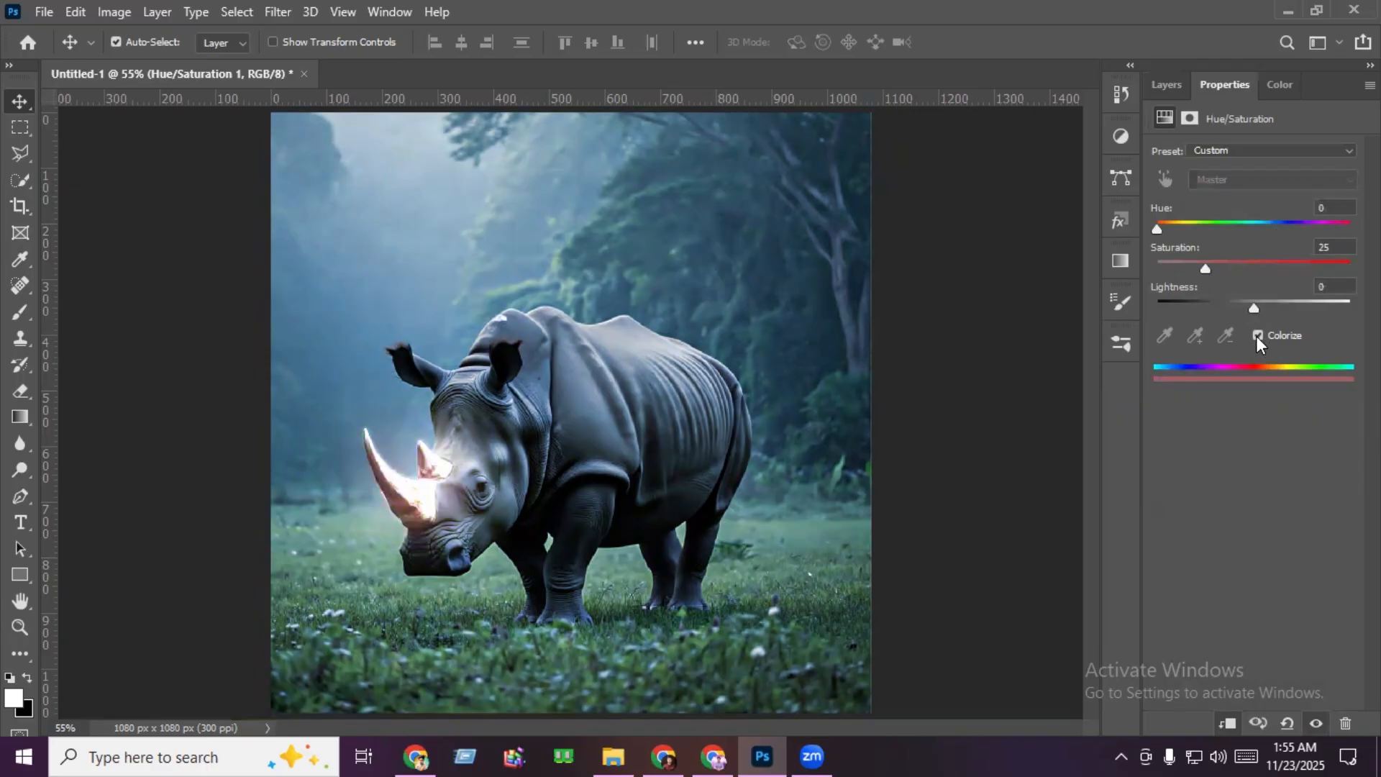
left_click_drag(1175, 225, 1262, 227)
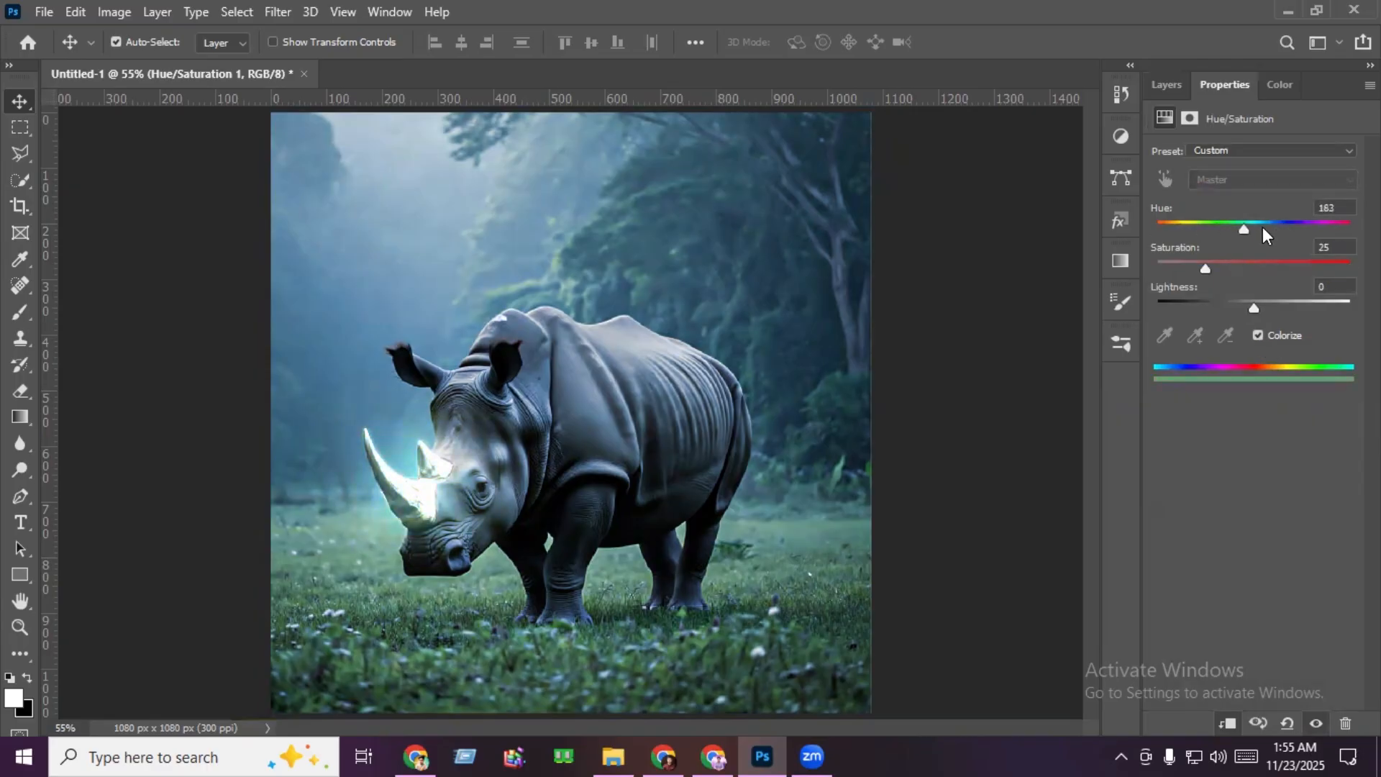
left_click(1165, 84)
- Set the rhino image's clipped Hue/Saturation adjustment to Hue 236 and Saturation 52
left_click(1267, 419)
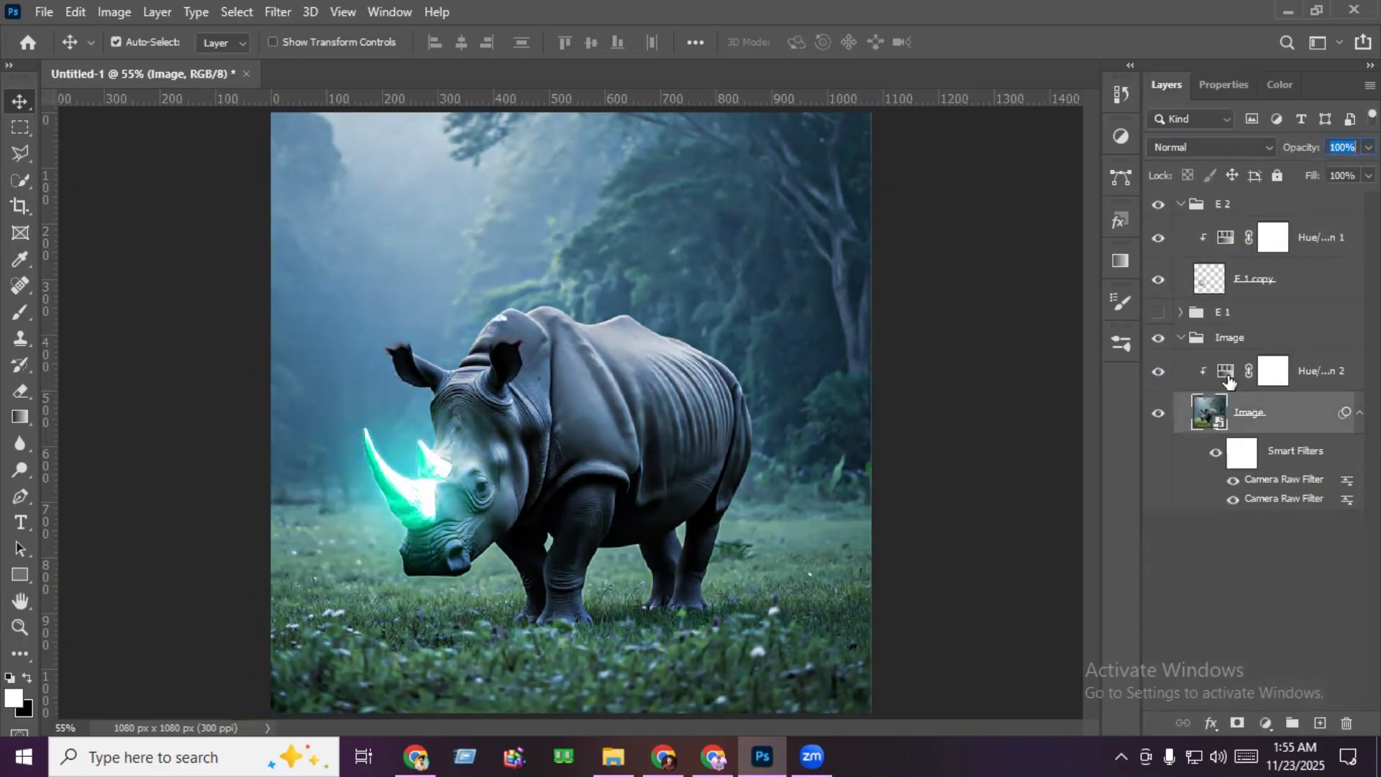
double_click(1226, 375)
left_click_drag(1275, 228, 1283, 229)
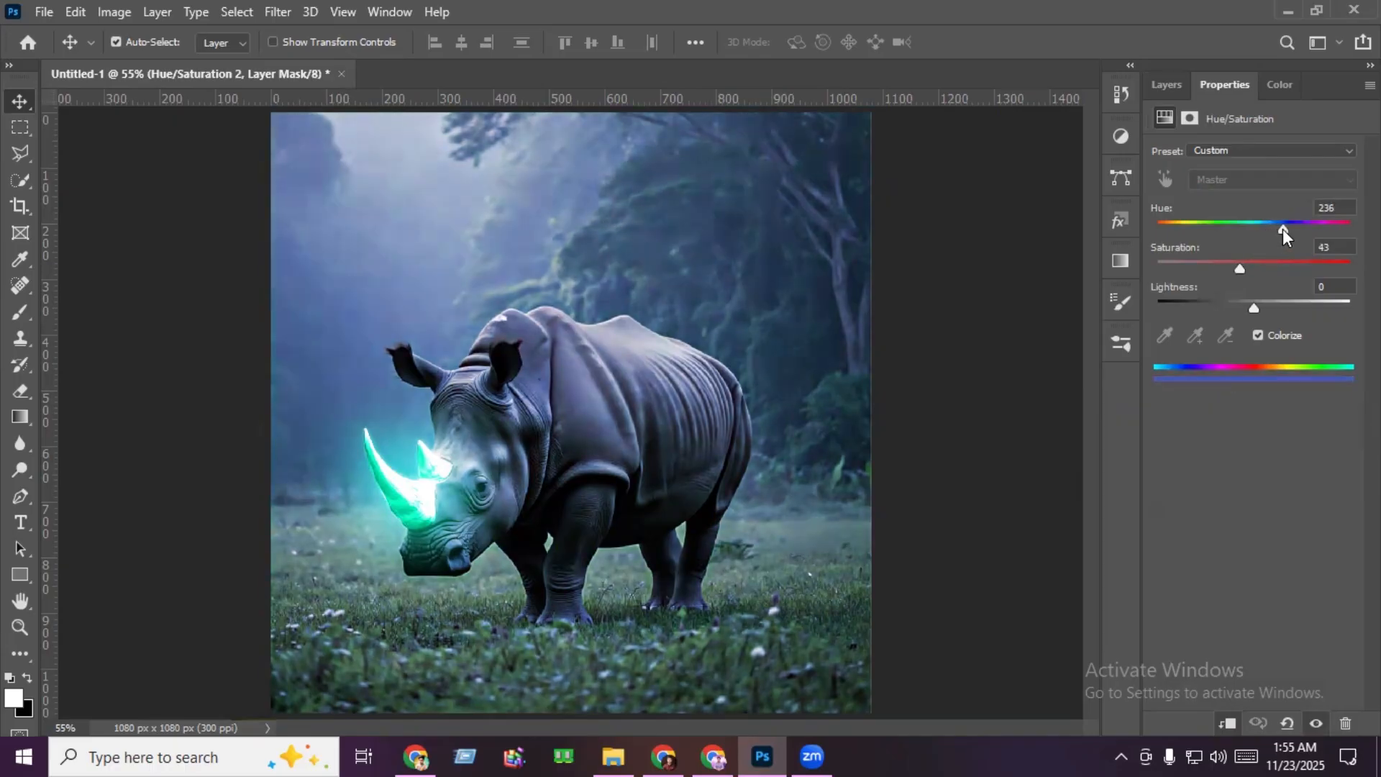
left_click(1172, 86)
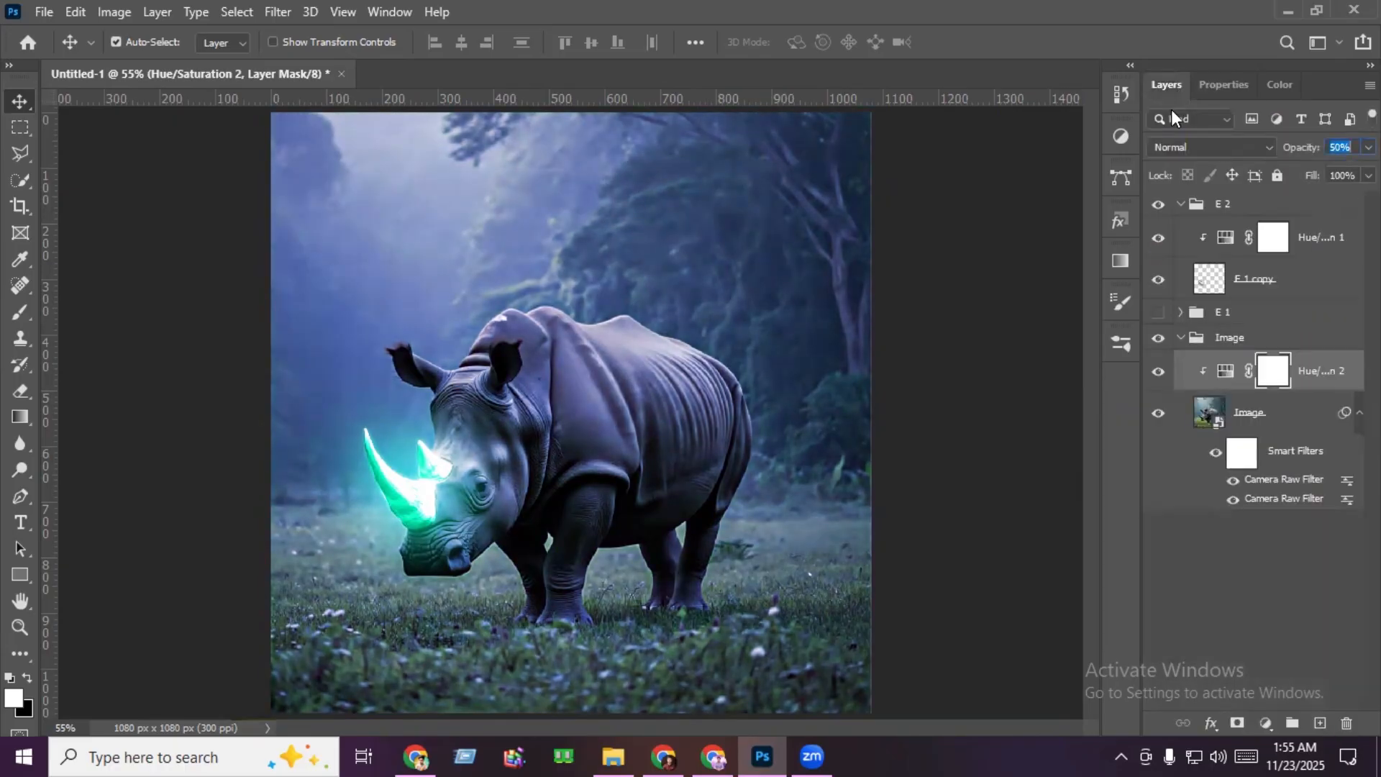
- Apply a Camera Raw Filter with Temperature -15 to the rhino image layer
left_click(1252, 417)
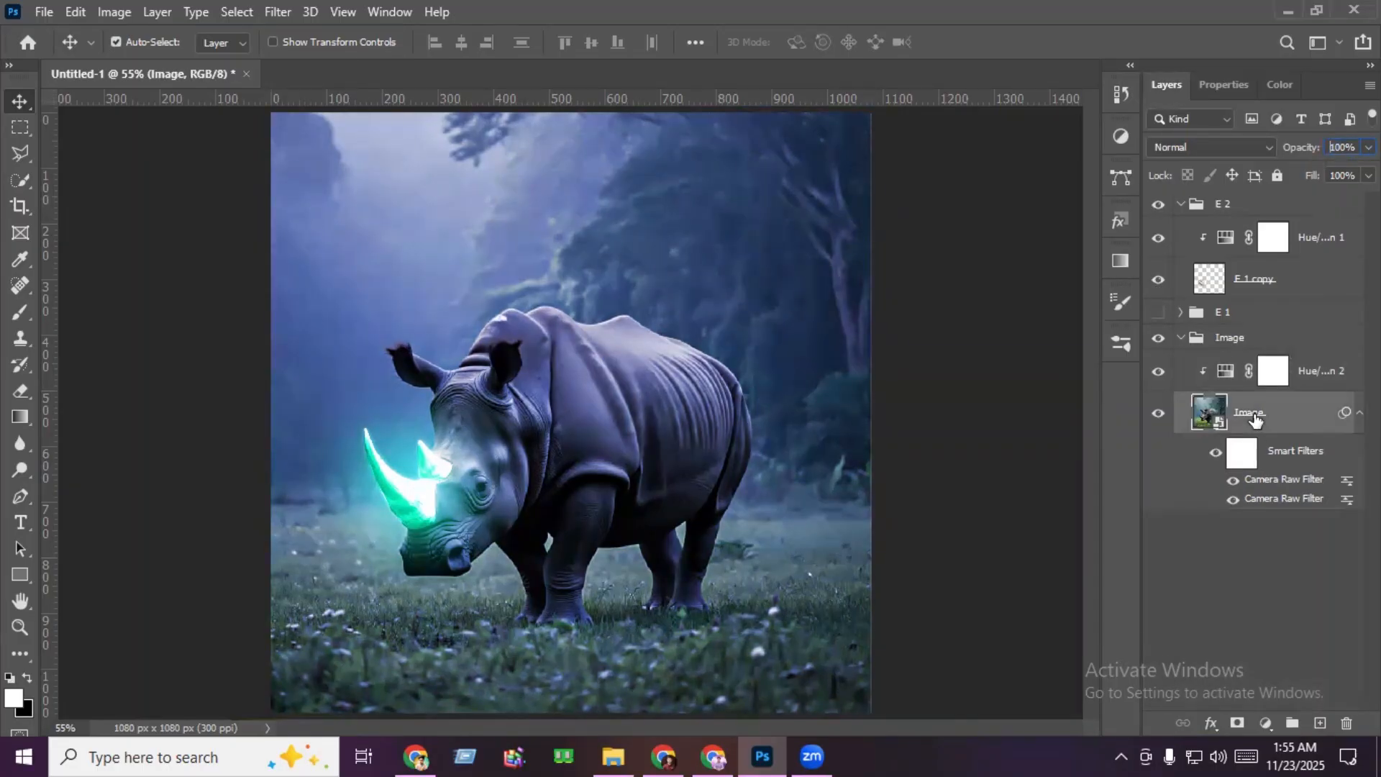
left_click(280, 11)
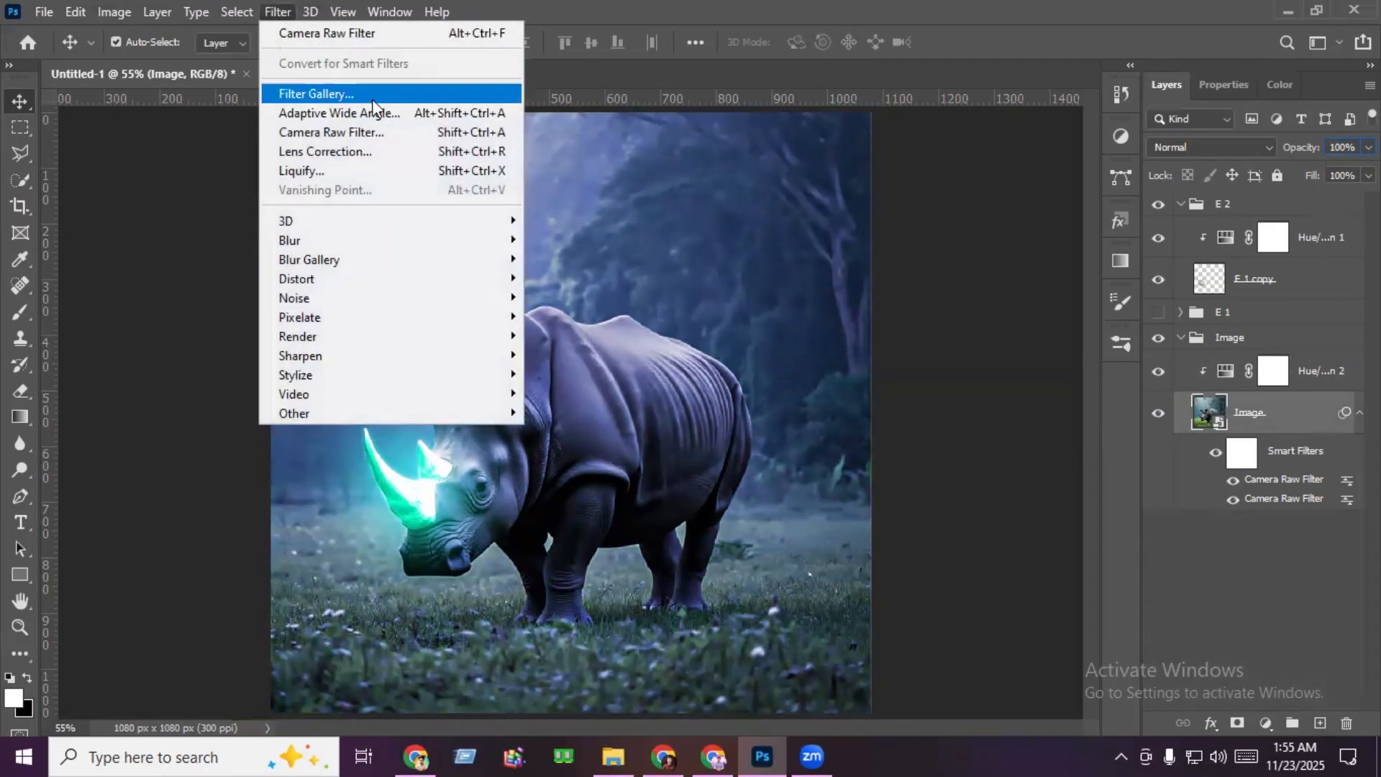
left_click(375, 138)
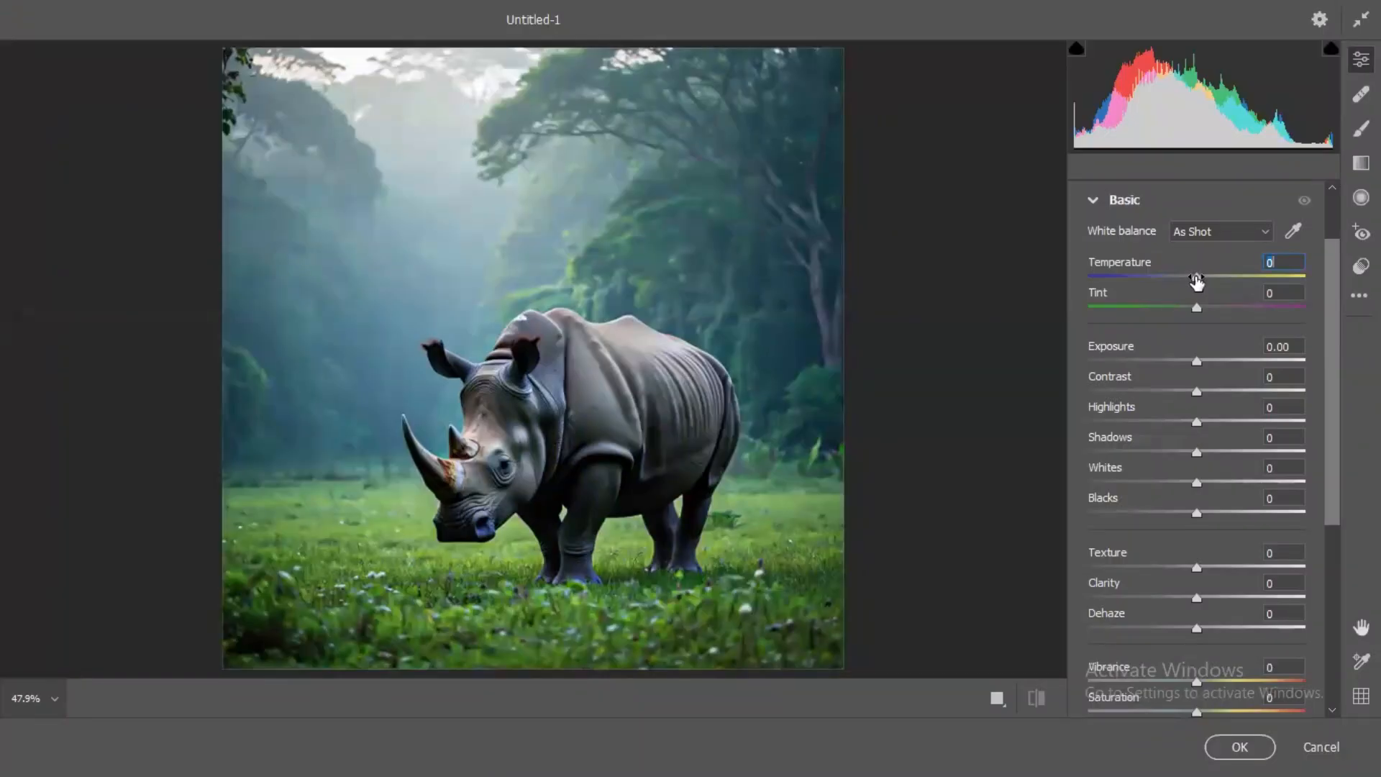
left_click_drag(1196, 281, 1180, 279)
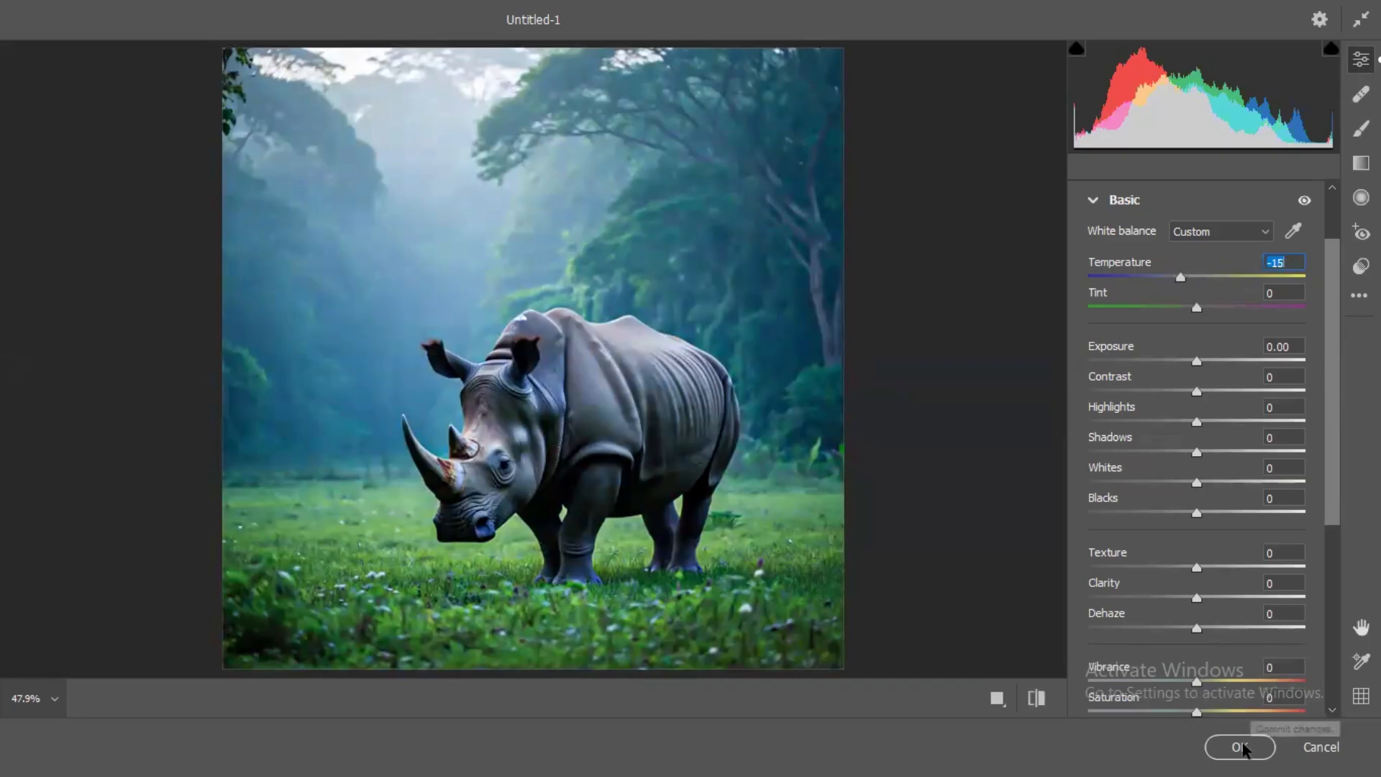
left_click(1217, 740)
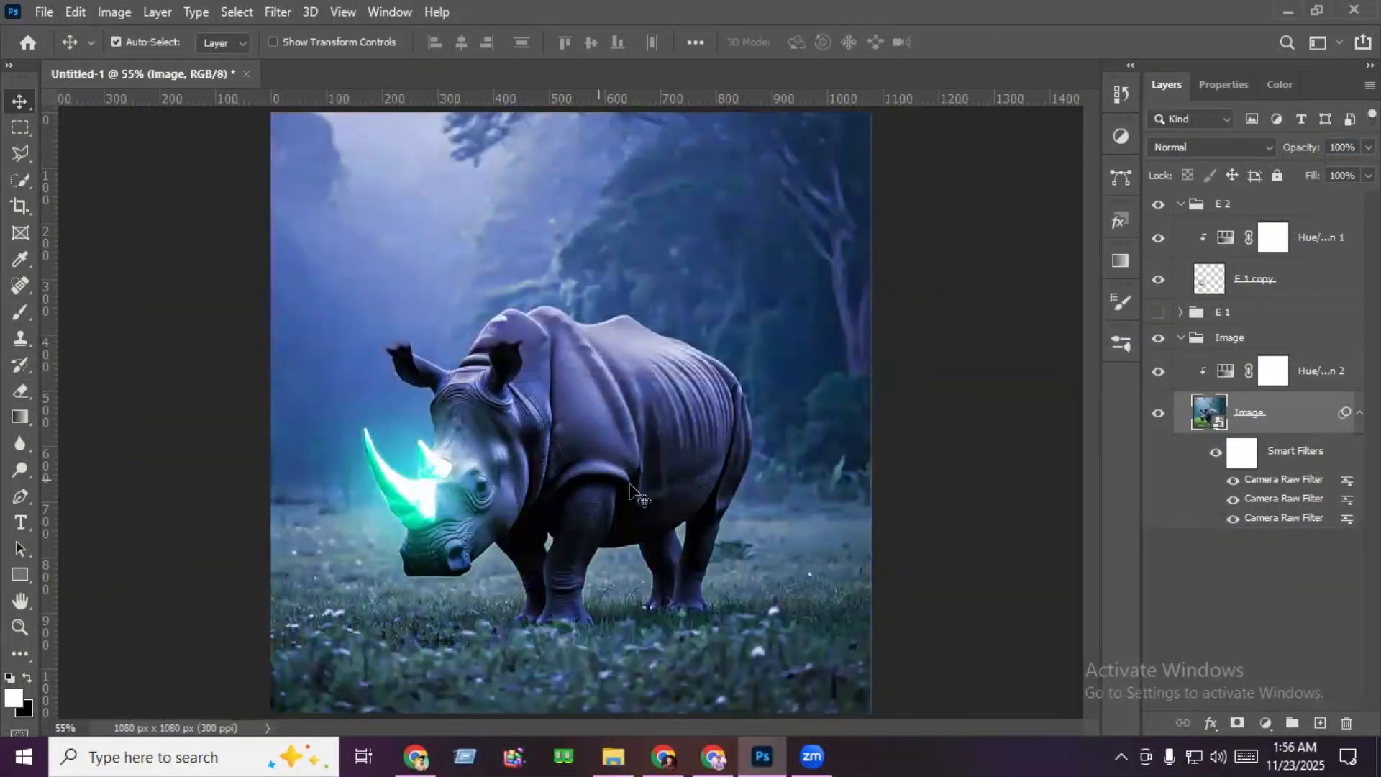
- Apply another Camera Raw Filter to the rhino image with Vignetting set to -45
left_click(279, 12)
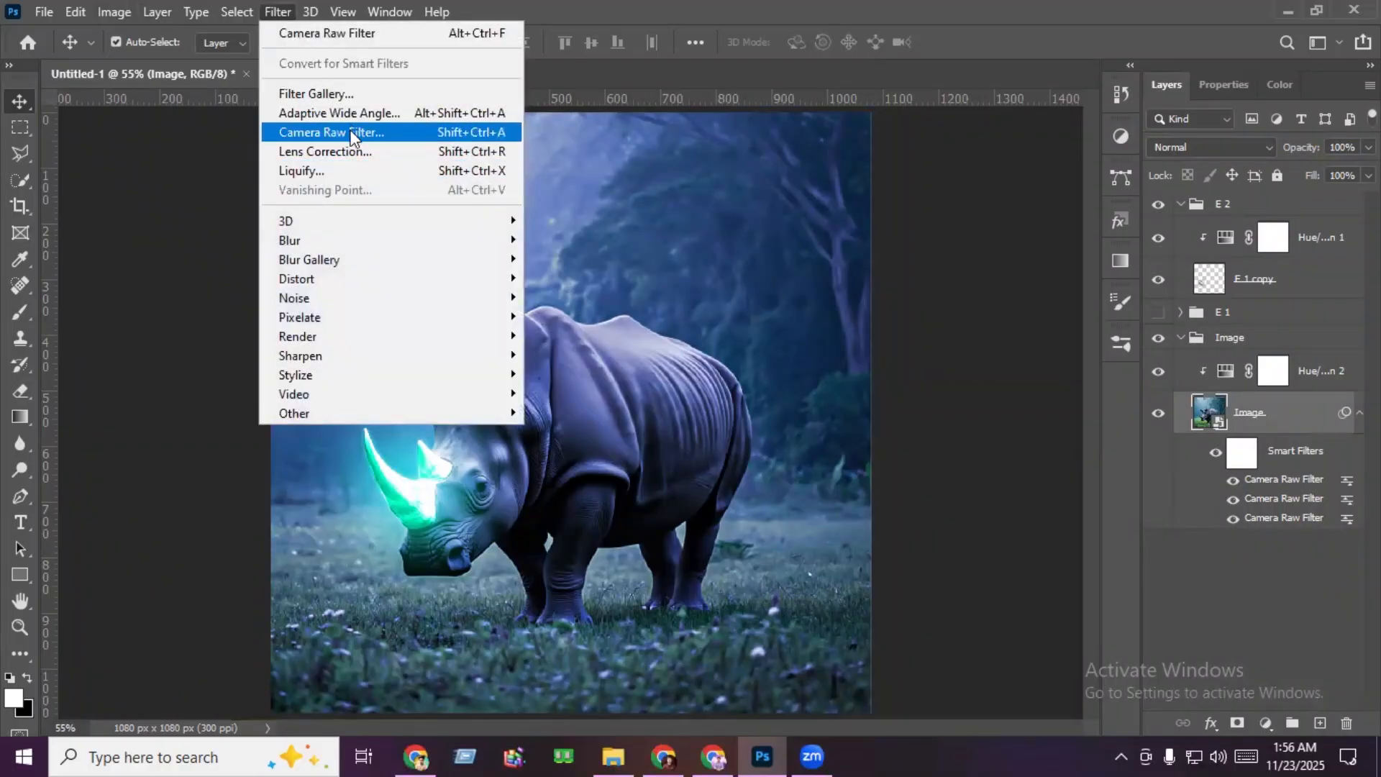
left_click(350, 130)
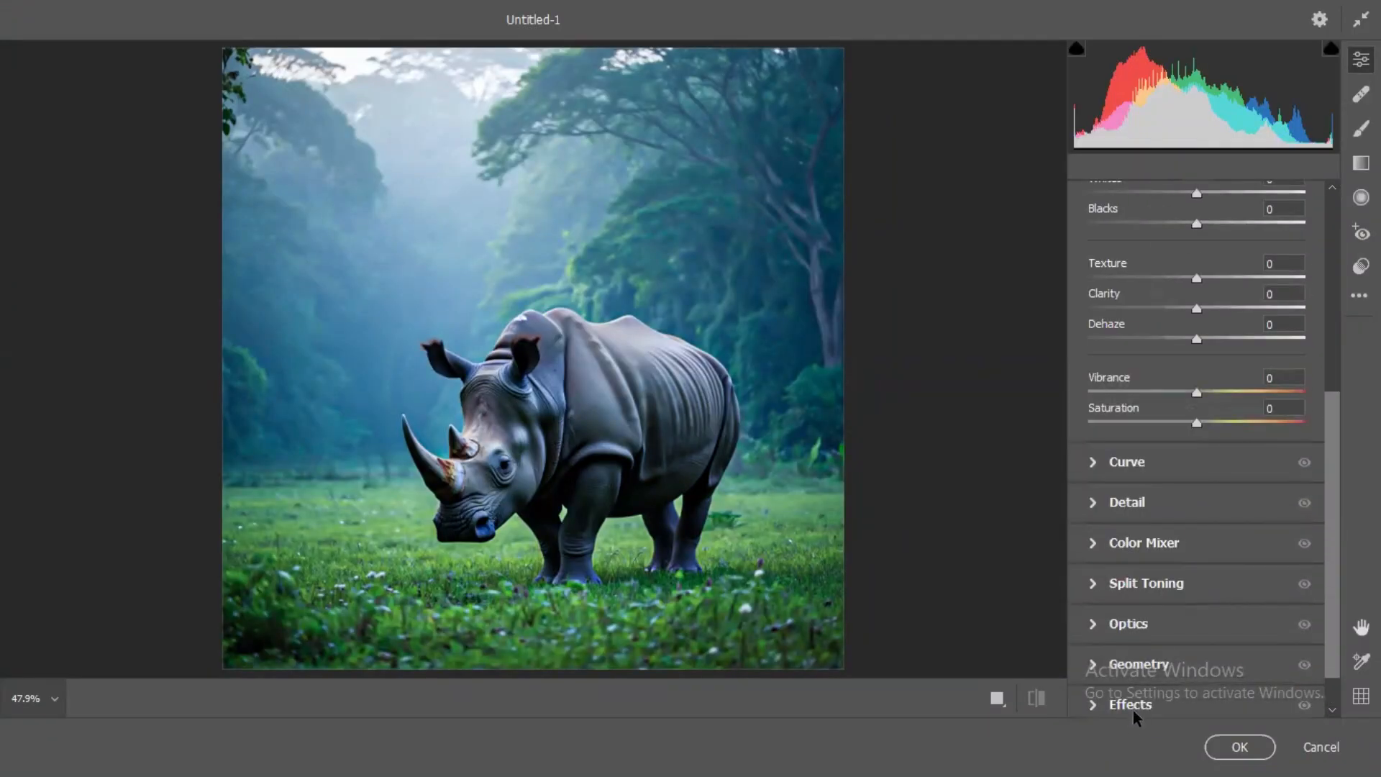
left_click(1134, 706)
left_click_drag(1200, 652, 1151, 655)
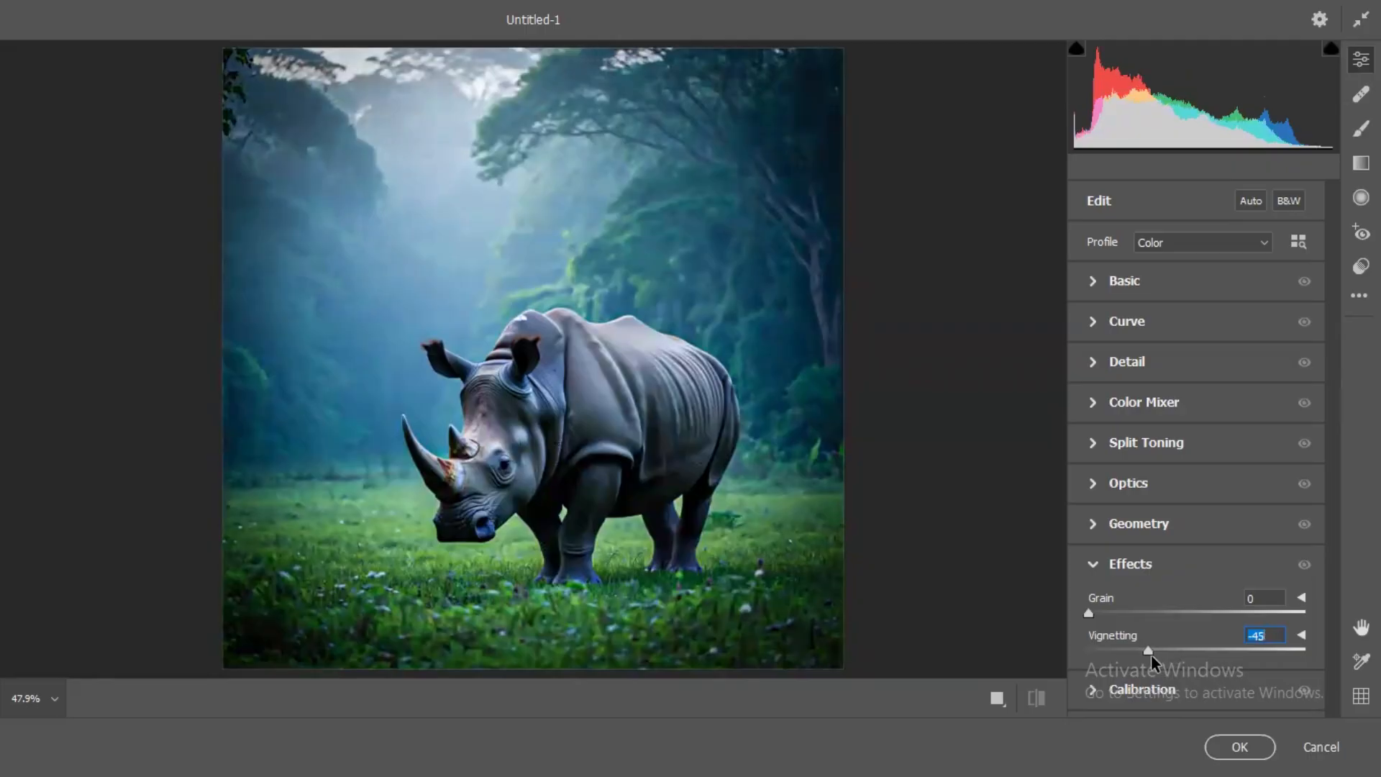
left_click(1237, 745)
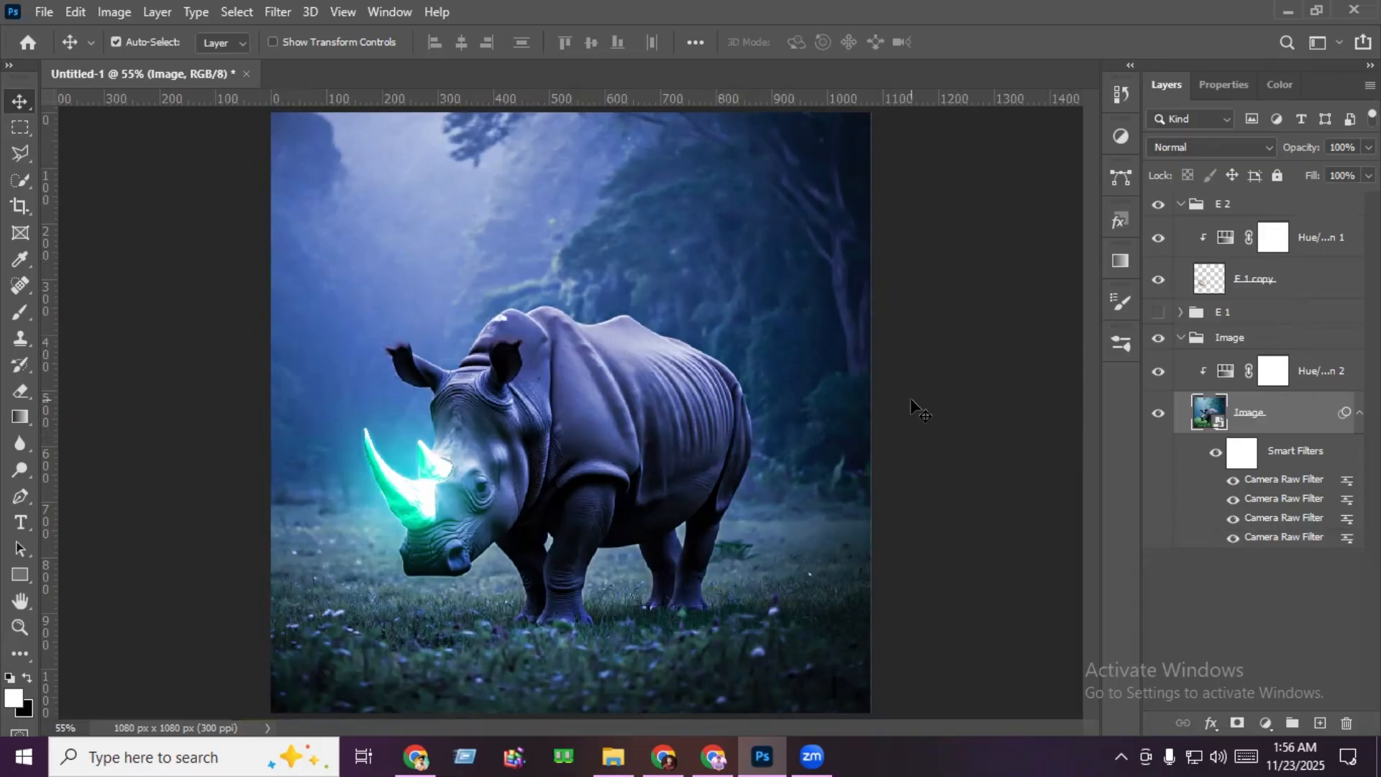
- Apply a Curves adjustment to the rhino image with a midtone point at input 134, output 127
key("ctrl+minus")
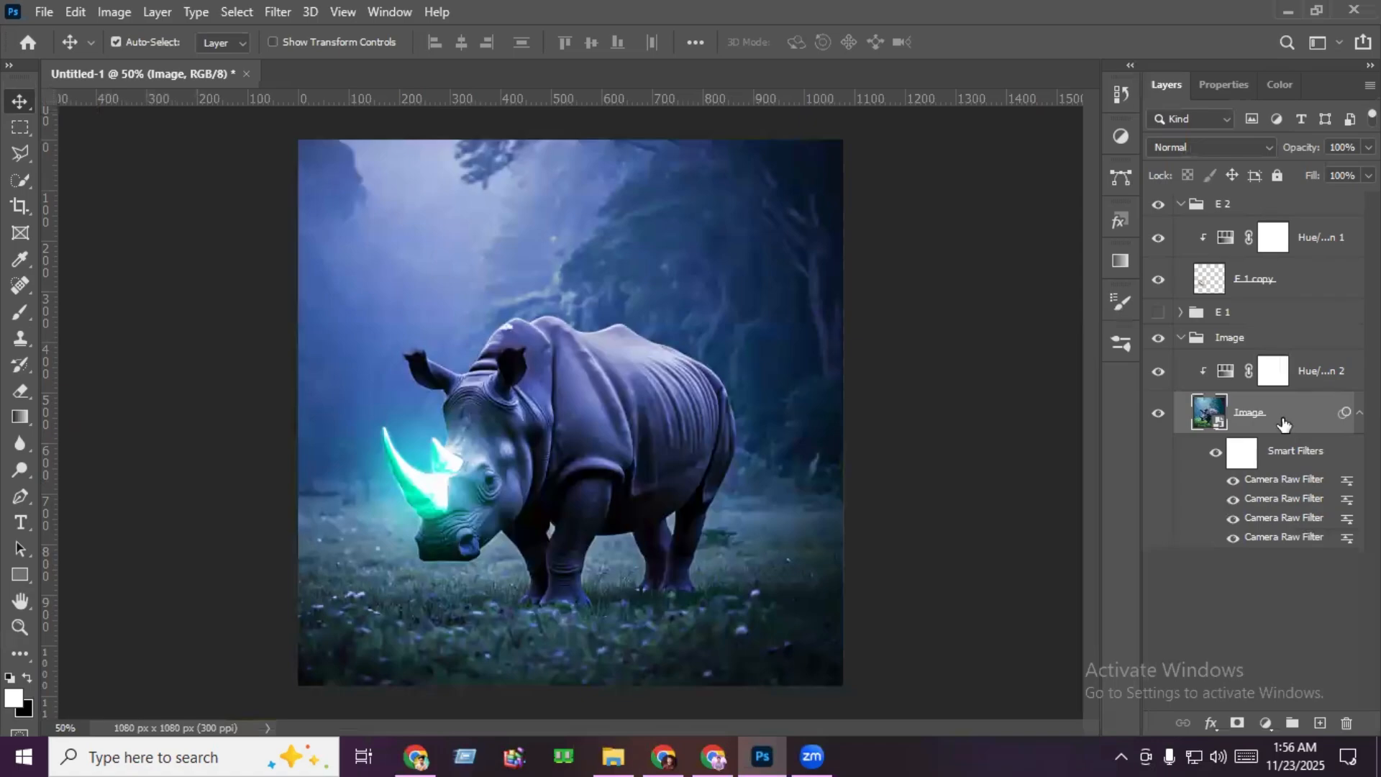
key("ctrl+m")
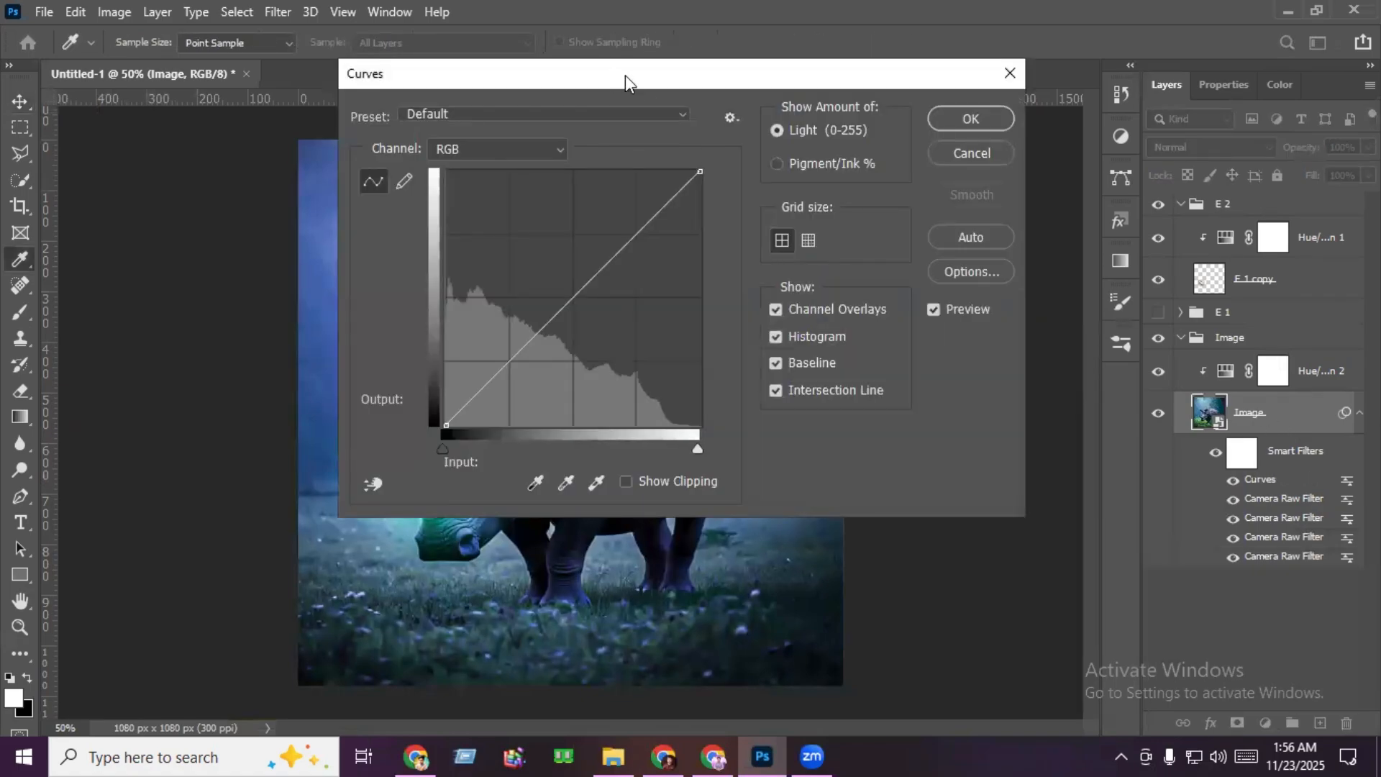
left_click_drag(624, 74, 1056, 87)
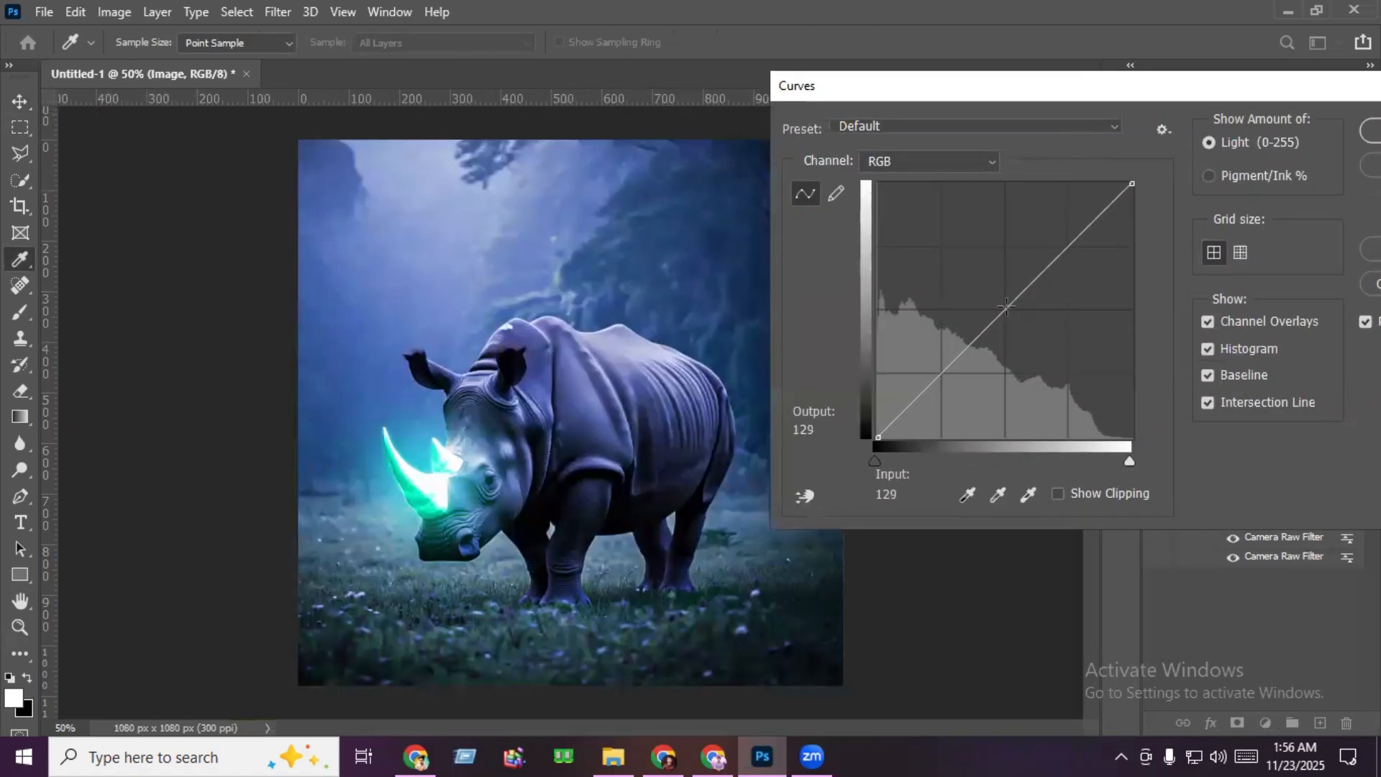
left_click(1010, 311)
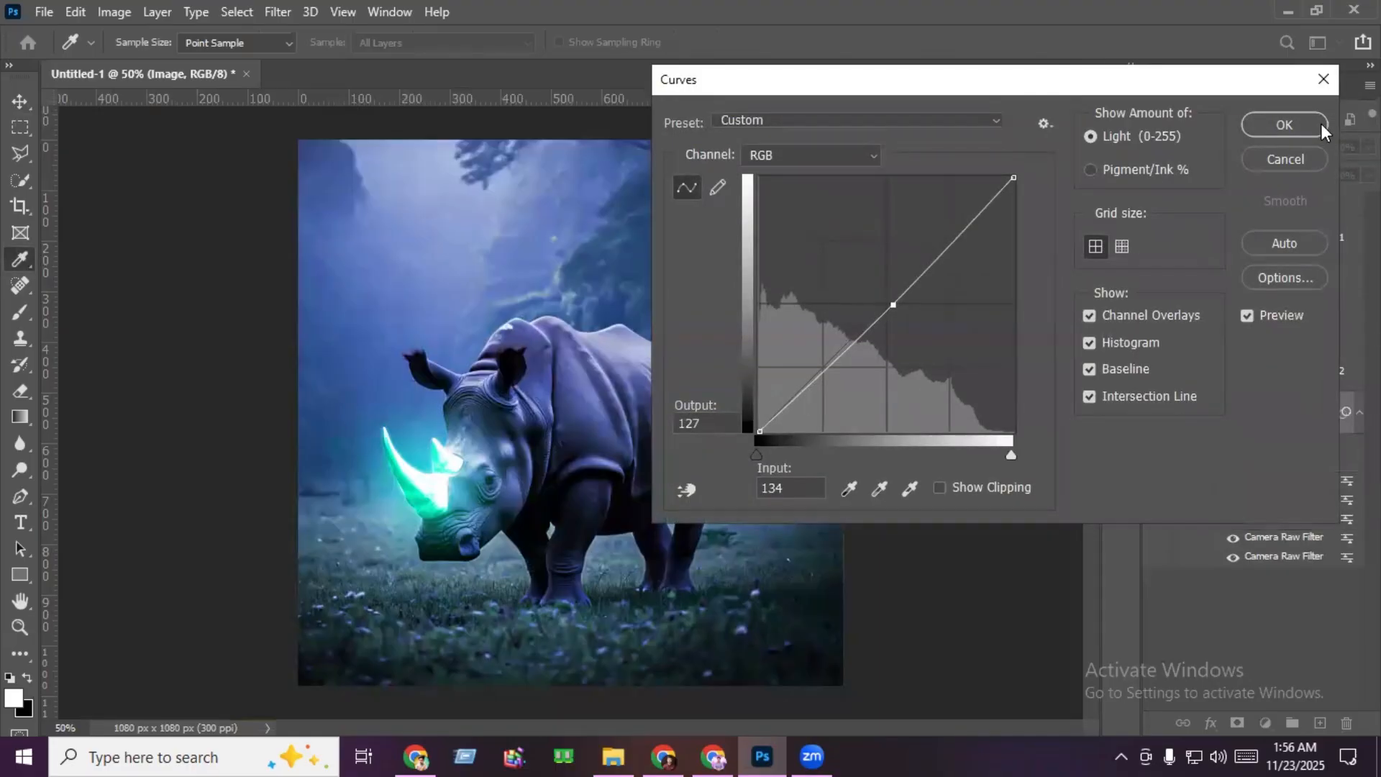
left_click(1322, 128)
scroll(758, 493, "up", 1)
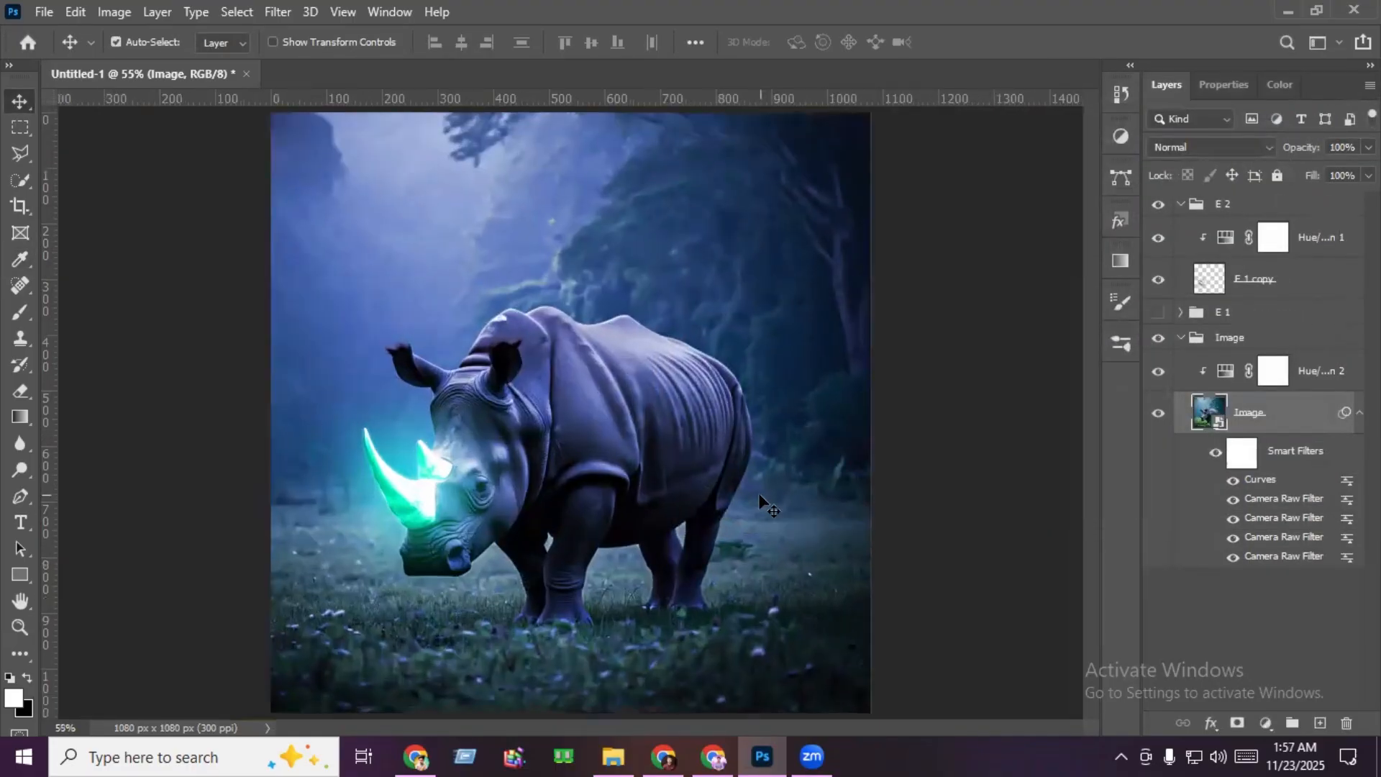
- Apply a Camera Raw Filter to the rhino image with Shadows -30, Blacks -15, Texture +16 and Clarity +10
left_click(278, 12)
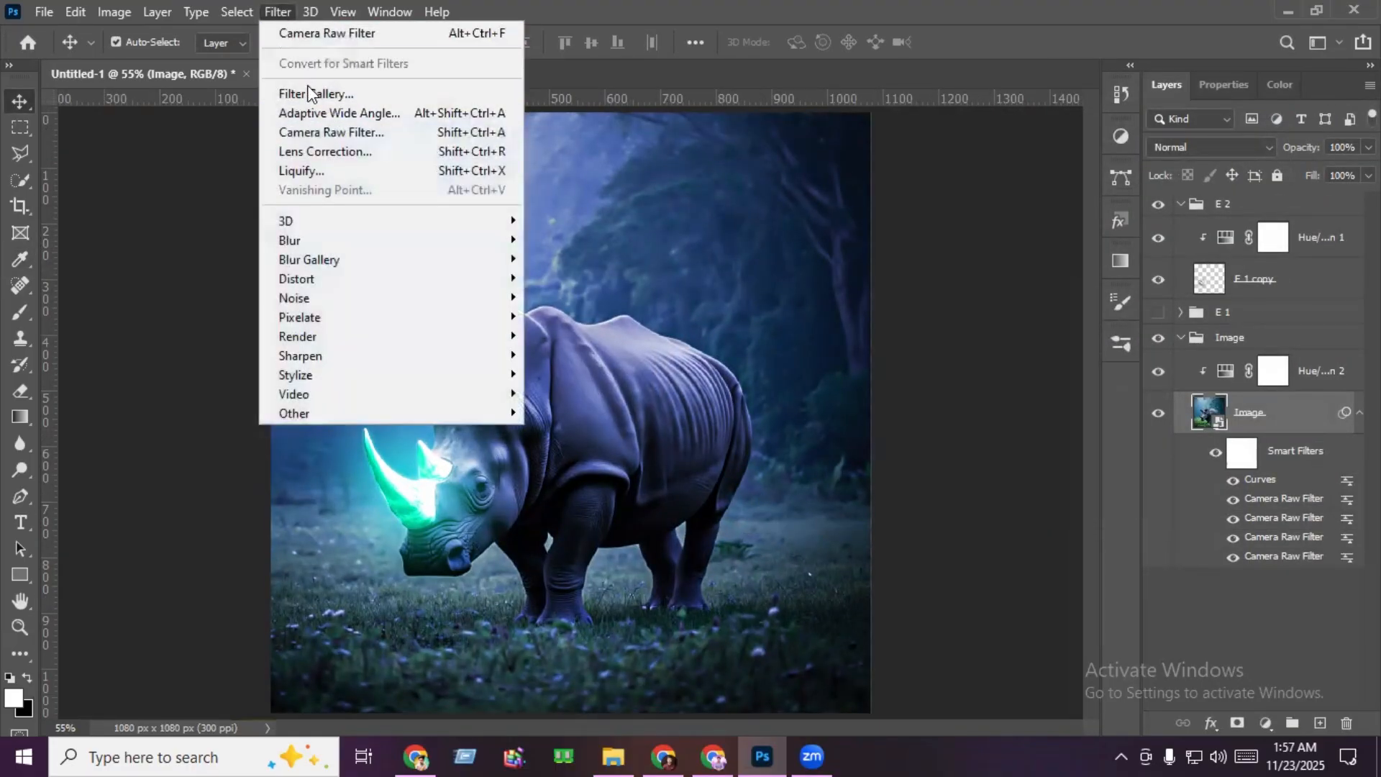
left_click(355, 128)
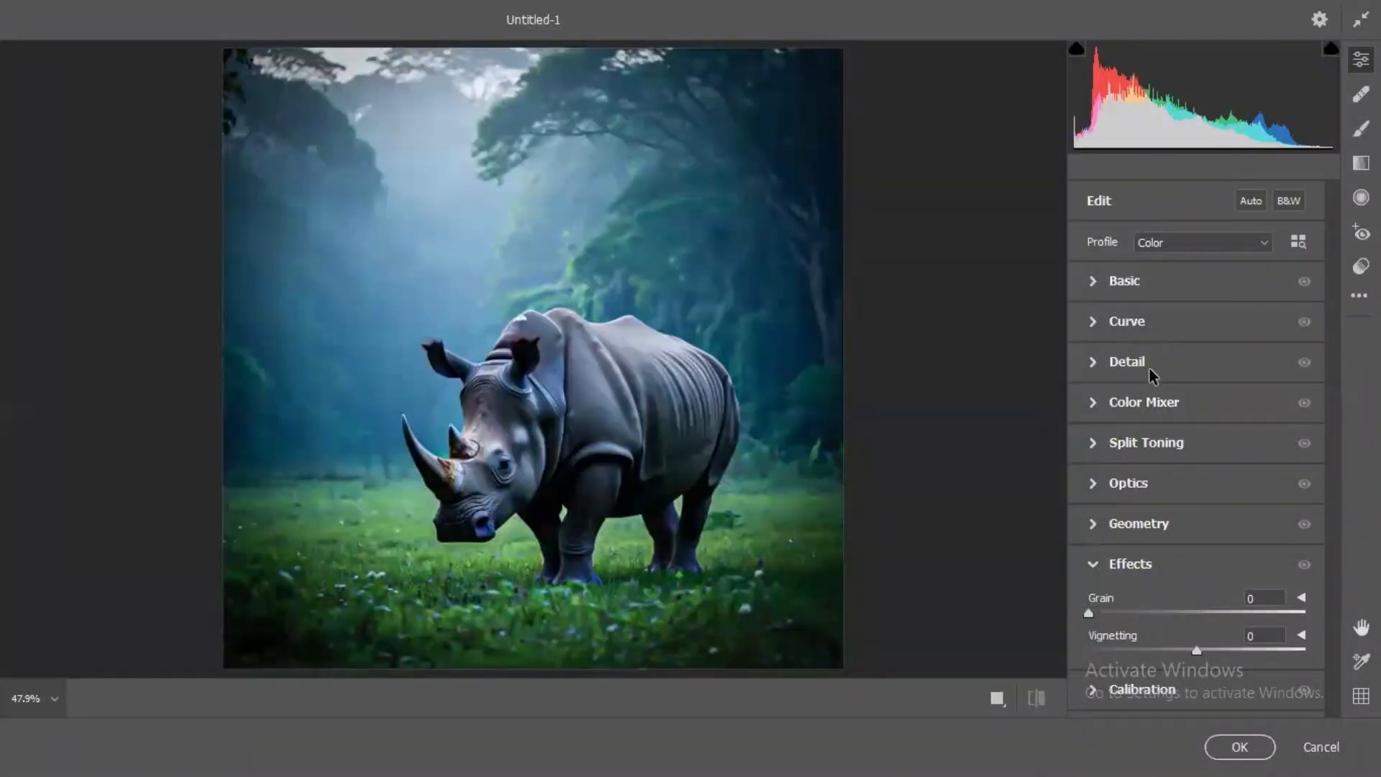
left_click(1146, 284)
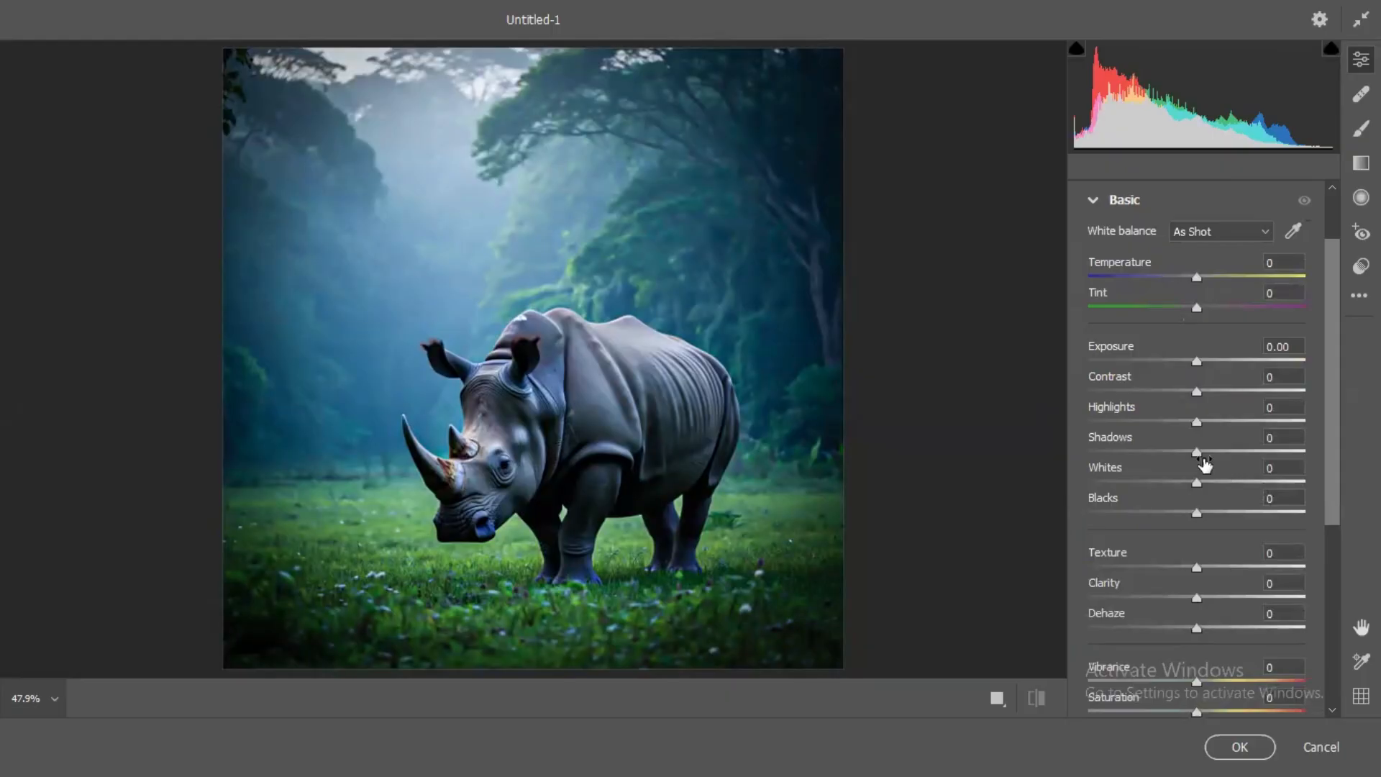
left_click_drag(1197, 455, 1169, 458)
left_click_drag(1196, 514, 1182, 522)
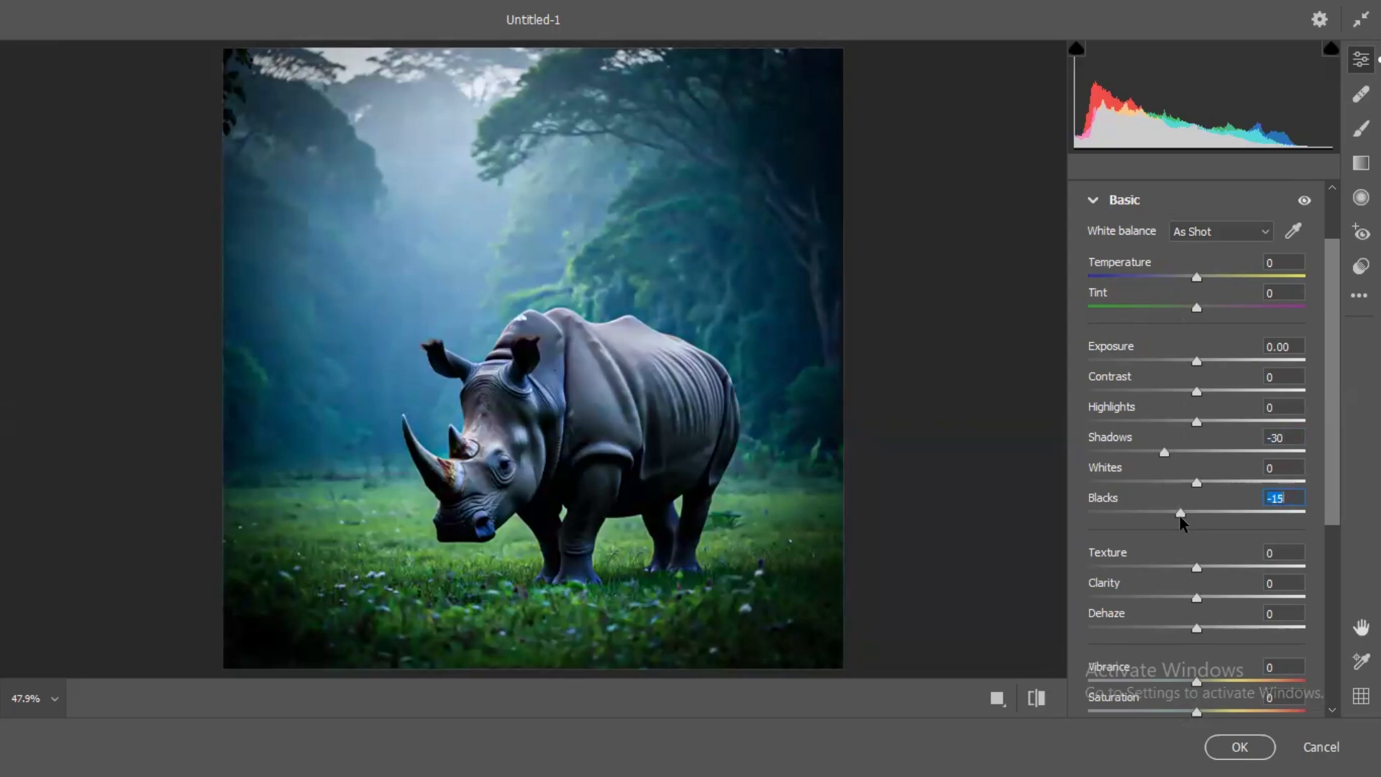
left_click_drag(1198, 569, 1211, 597)
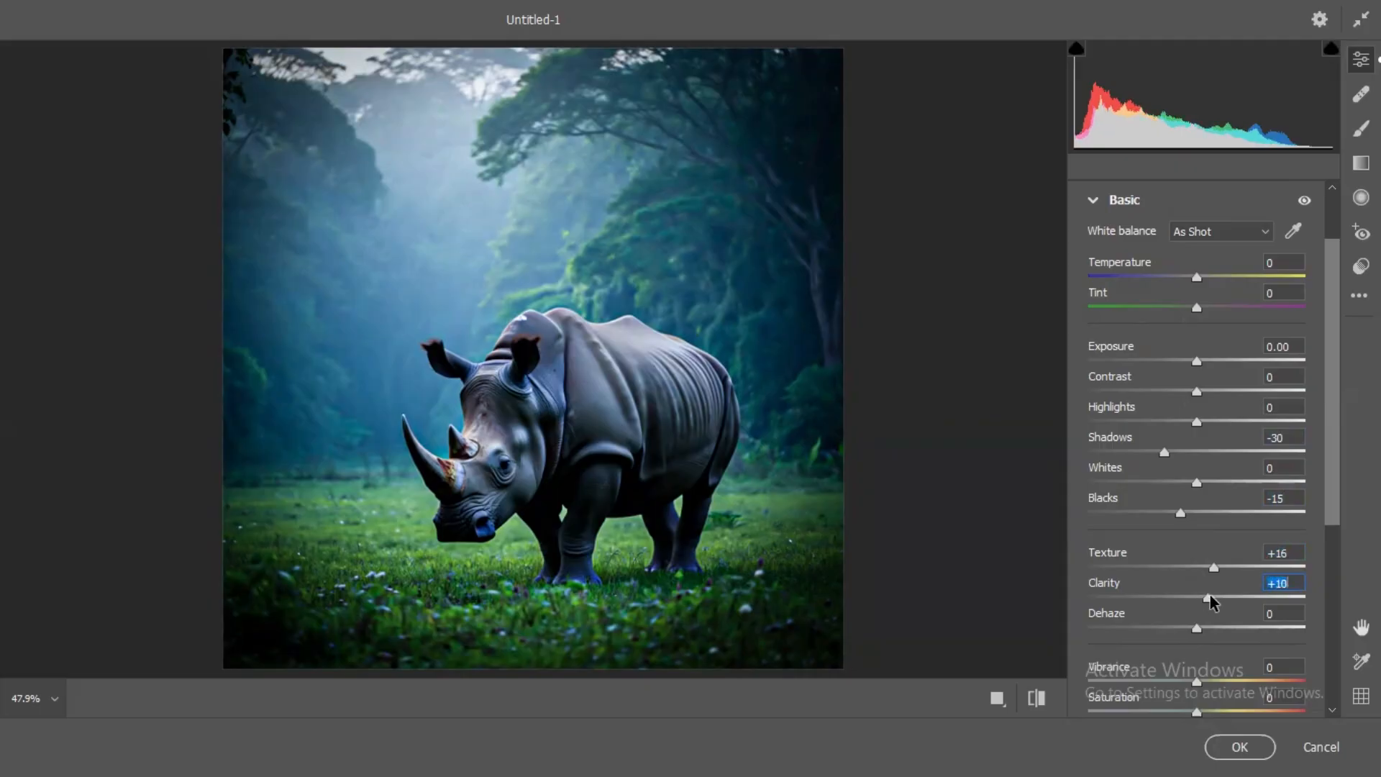
left_click(1240, 747)
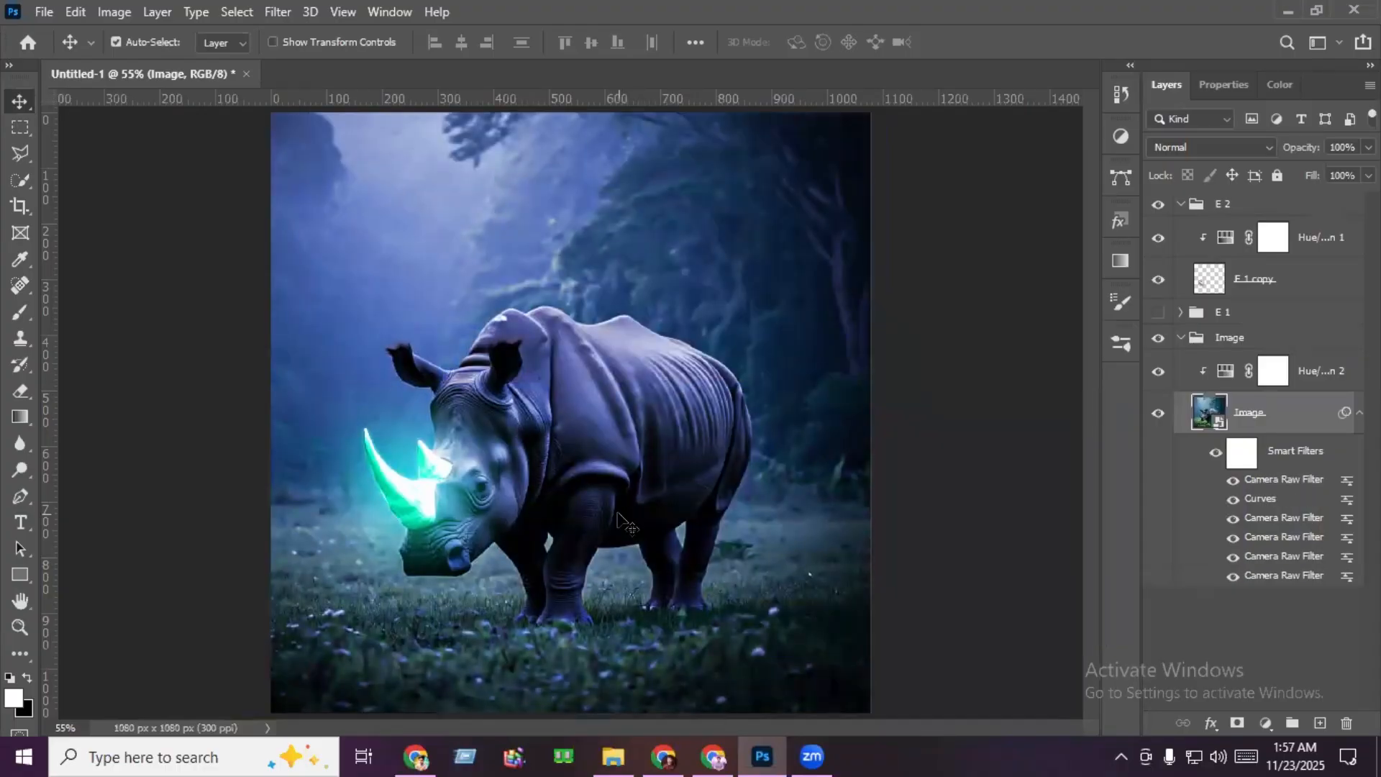
- Collapse the Image group and place the particle file 5 above the Hue/Saturation adjustment in the E 2 group
left_click(1180, 336)
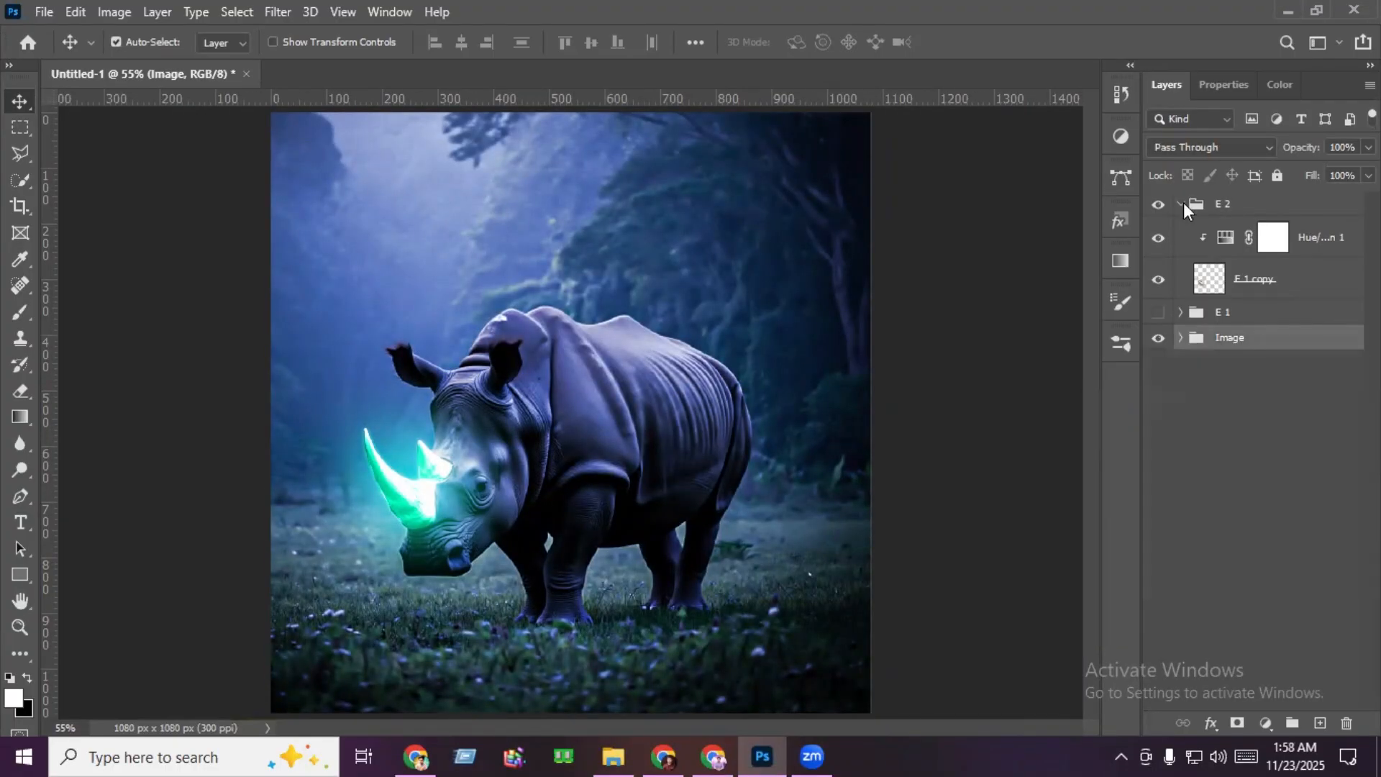
left_click(1319, 237)
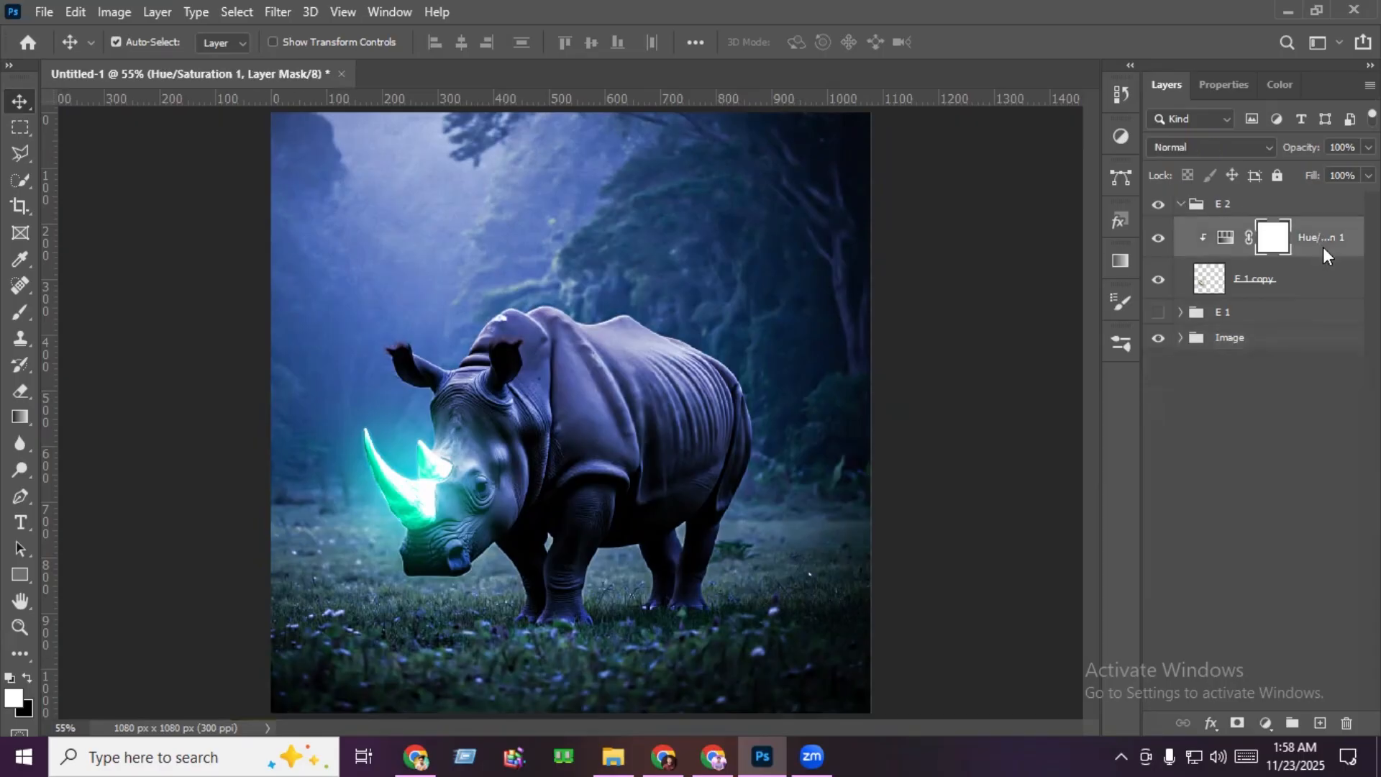
left_click(624, 747)
left_click_drag(241, 161, 735, 411)
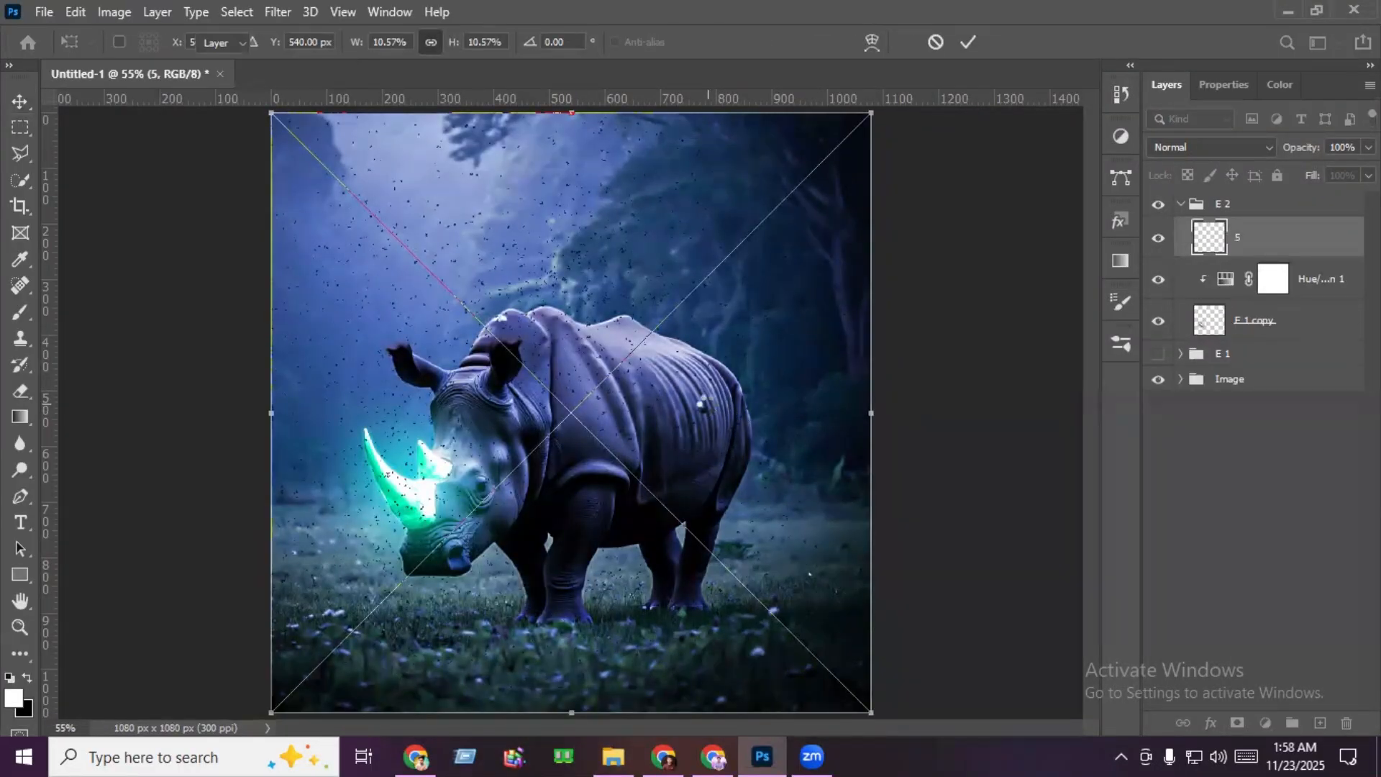
key("Return")
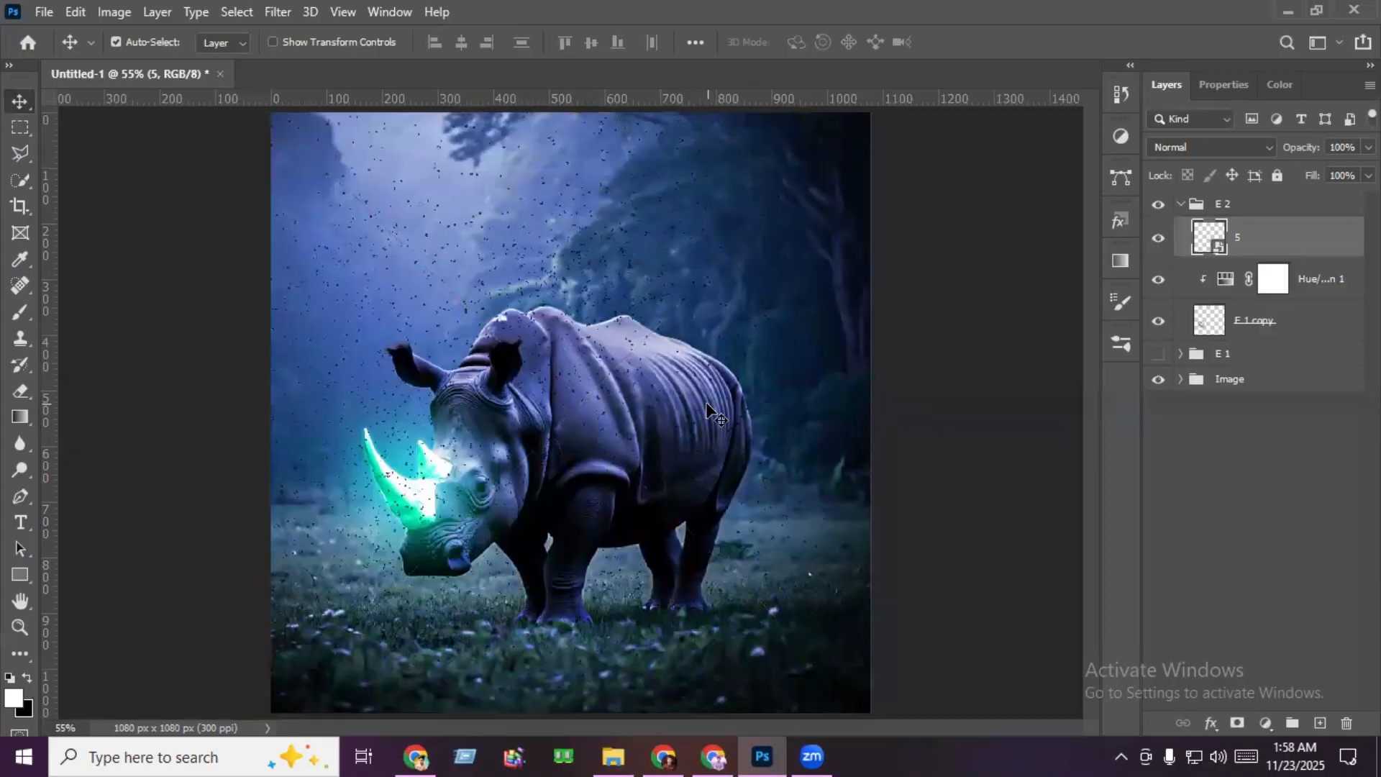
- Invert the colors of the particle layer 5 and rasterize the layer
left_click(114, 13)
mouse_move(169, 64)
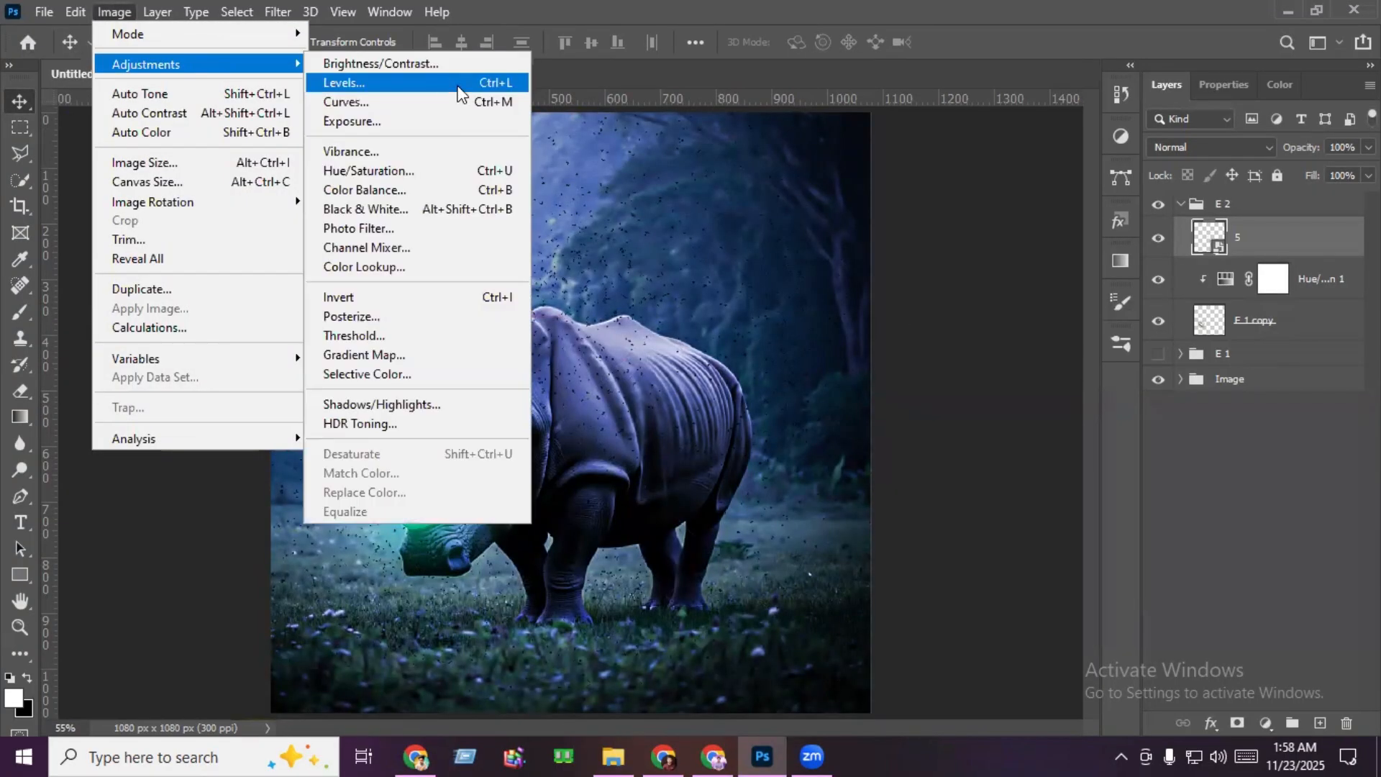
left_click(395, 302)
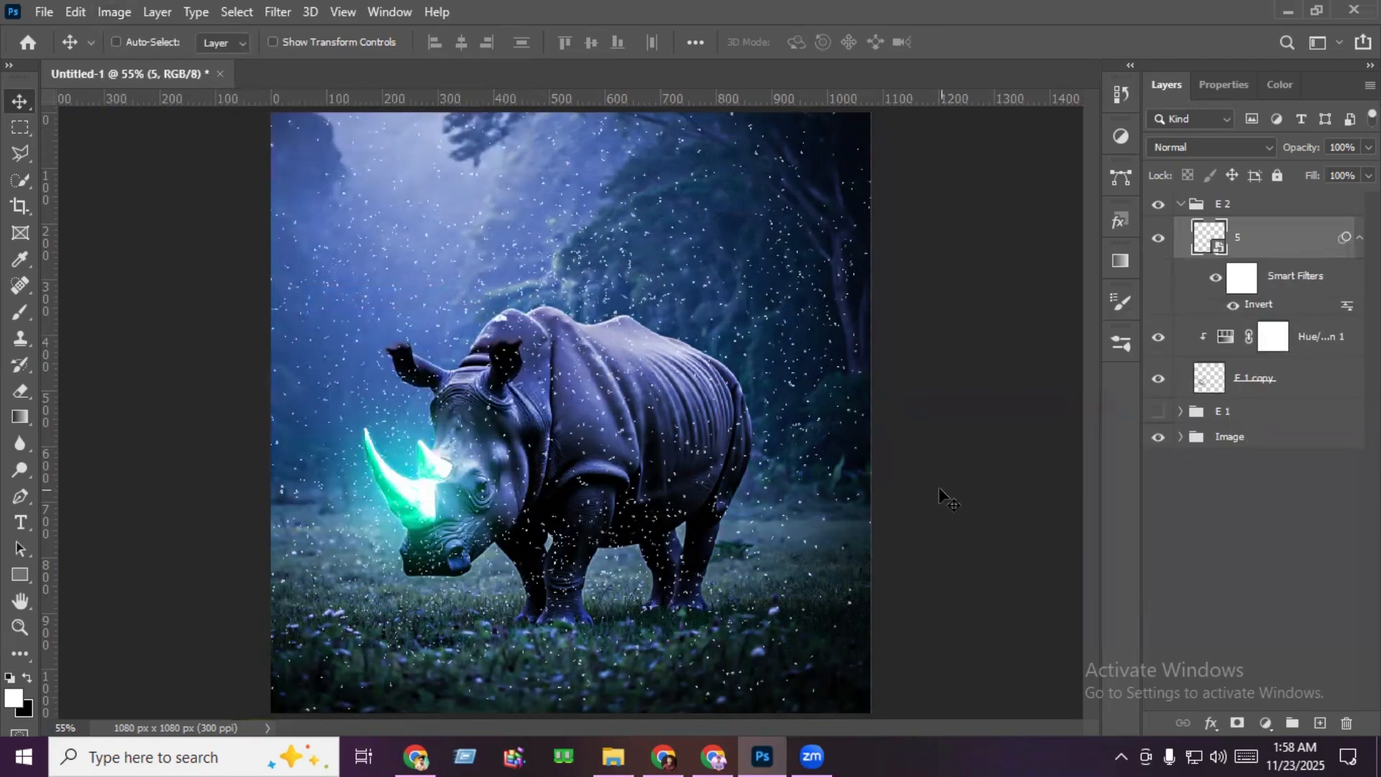
key("ctrl+t")
key("Escape")
right_click(1293, 244)
left_click(1105, 378)
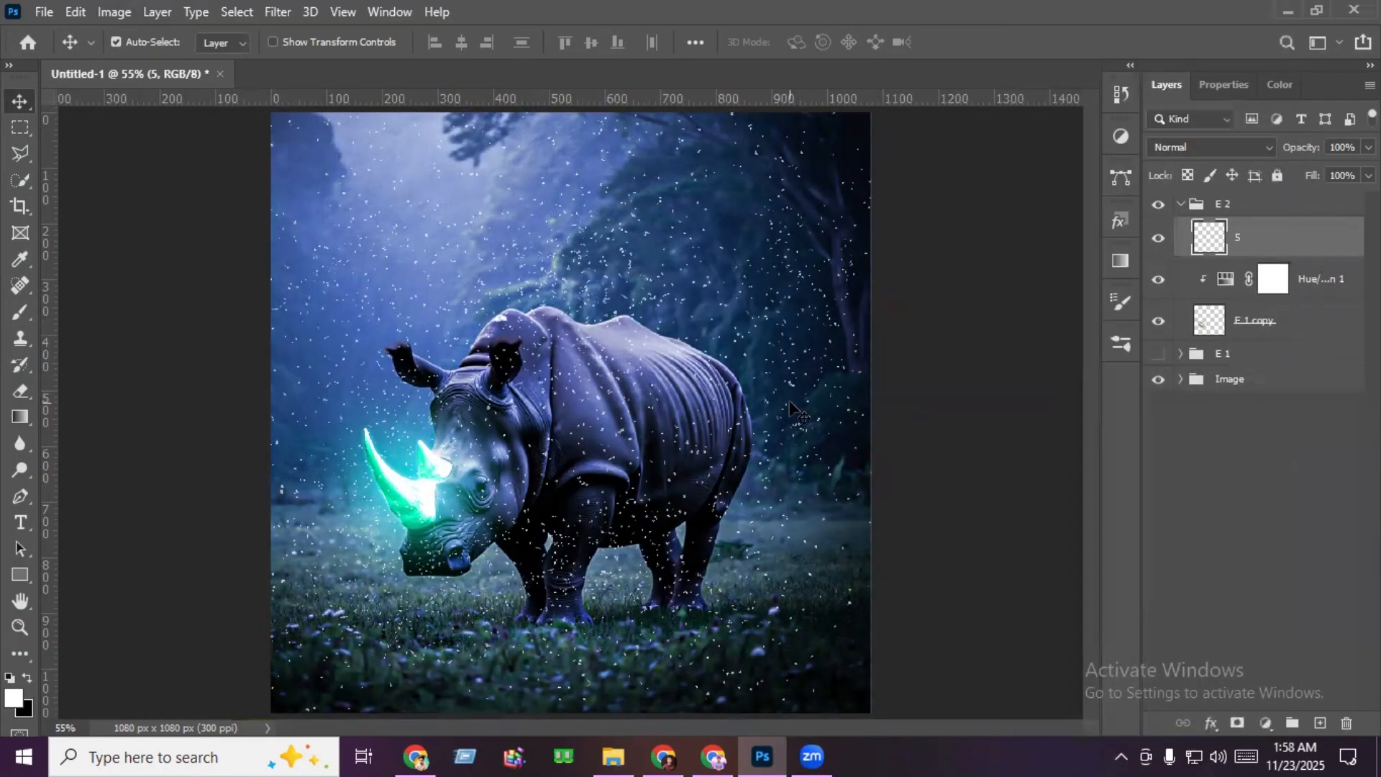
- Scale the particle layer 5 to about 21% and position it around the rhino's glowing horns
key("ctrl+t")
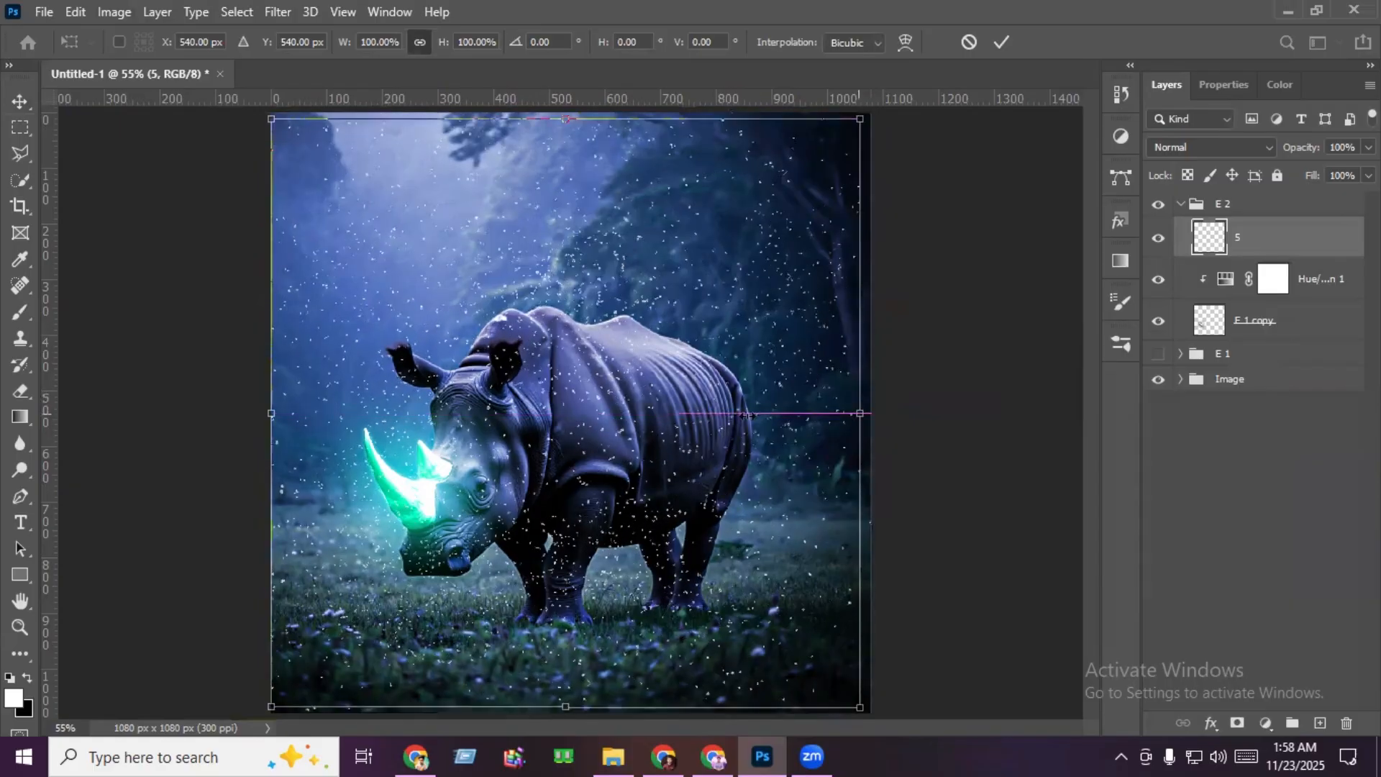
left_click_drag(870, 413, 445, 433)
scroll(424, 534, "up", 8)
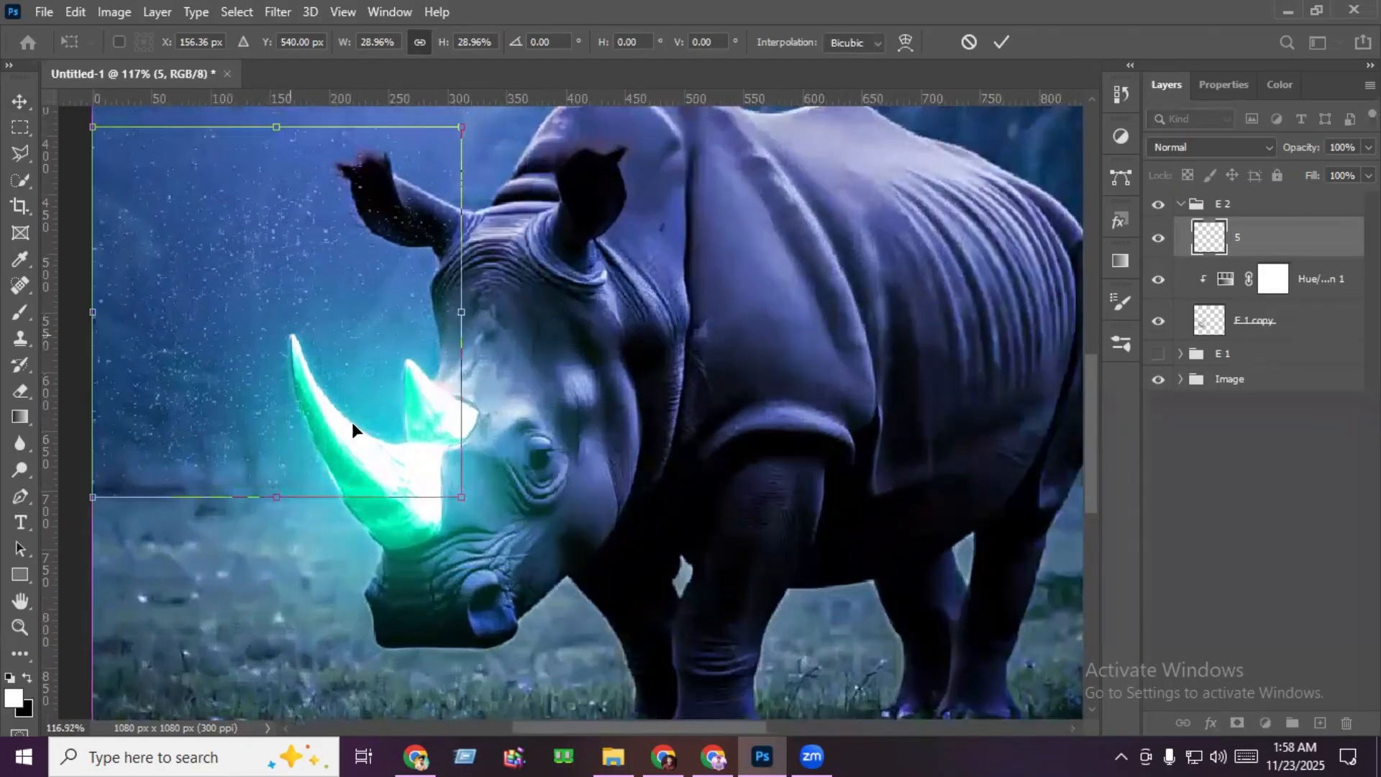
left_click_drag(351, 421, 386, 447)
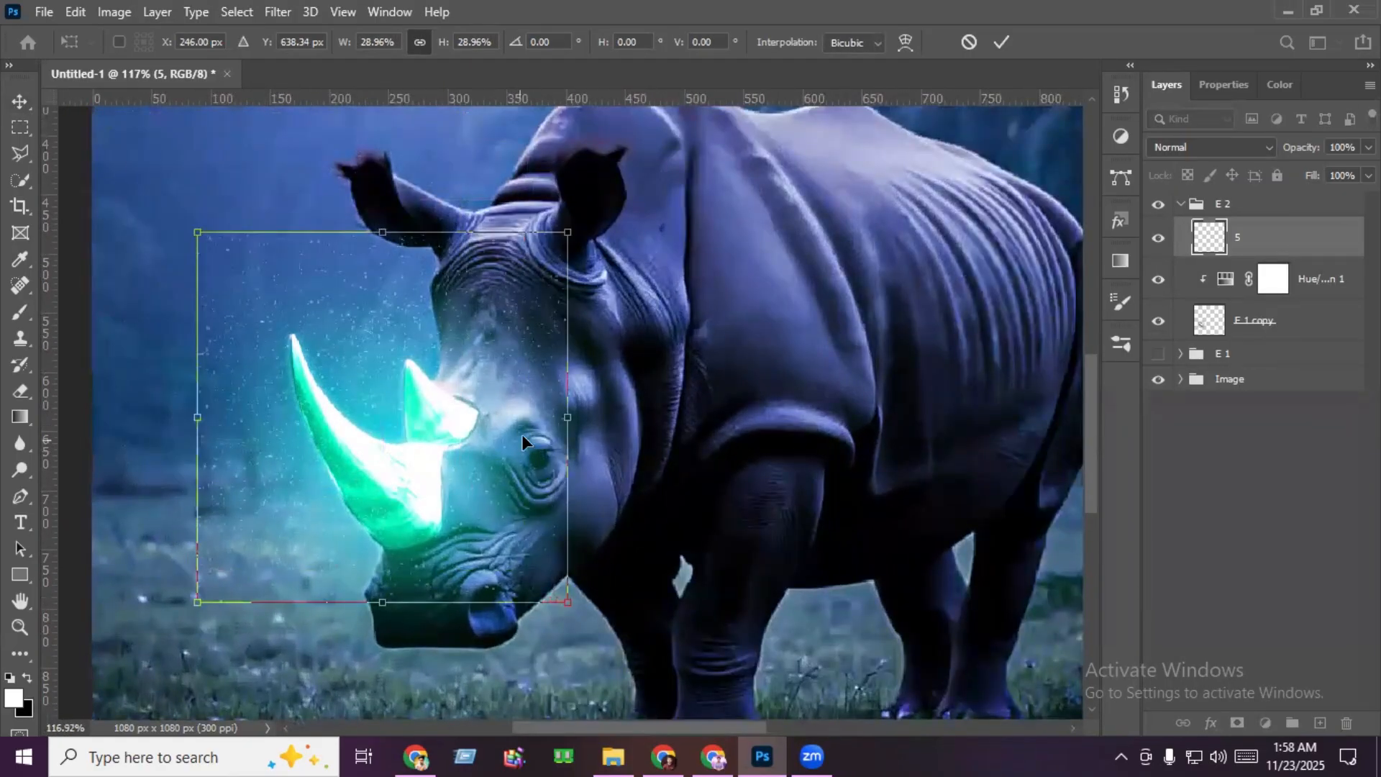
left_click_drag(568, 417, 467, 420)
left_click_drag(377, 427, 416, 443)
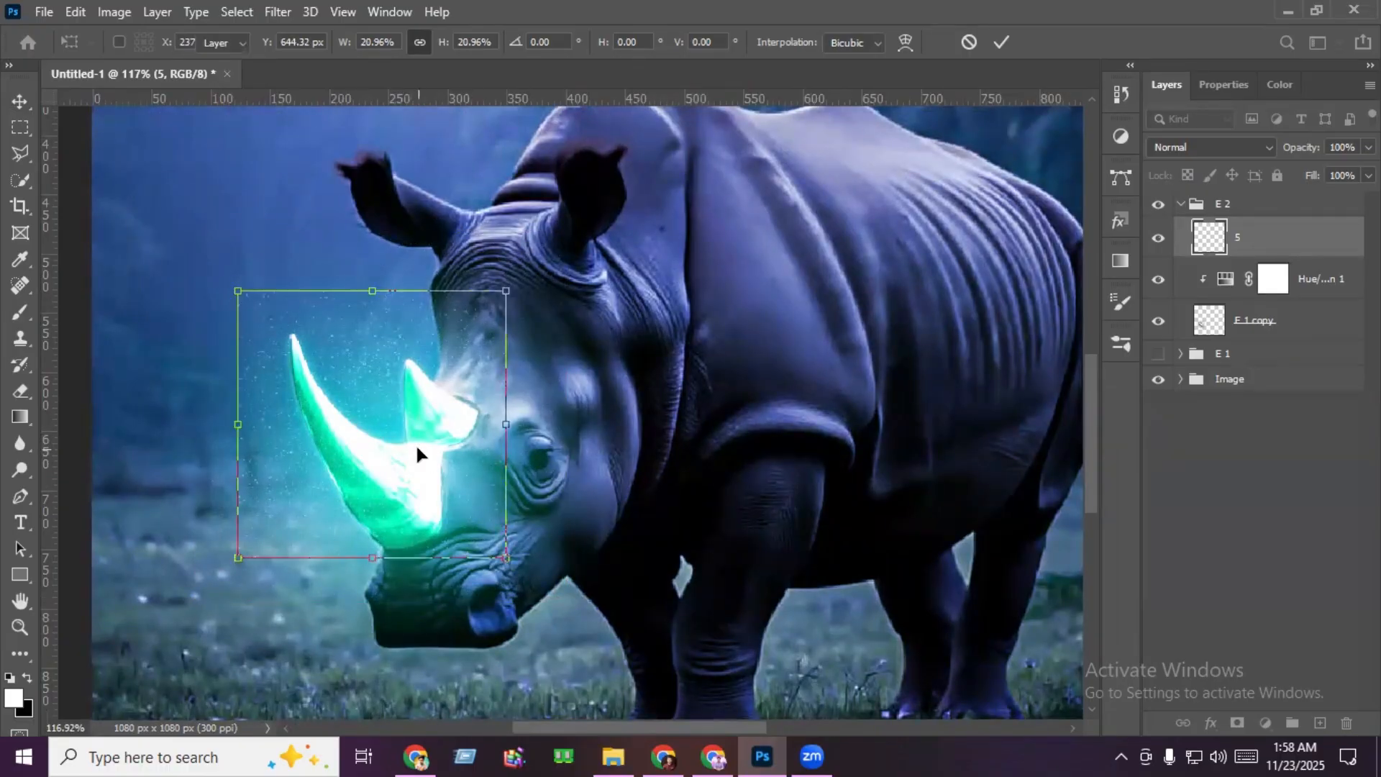
key("Return")
- Add a layer mask to particle layer 5 and paint black over particles covering the horns, with brush size 51, Opacity 35% and Flow 29%
left_click(1237, 722)
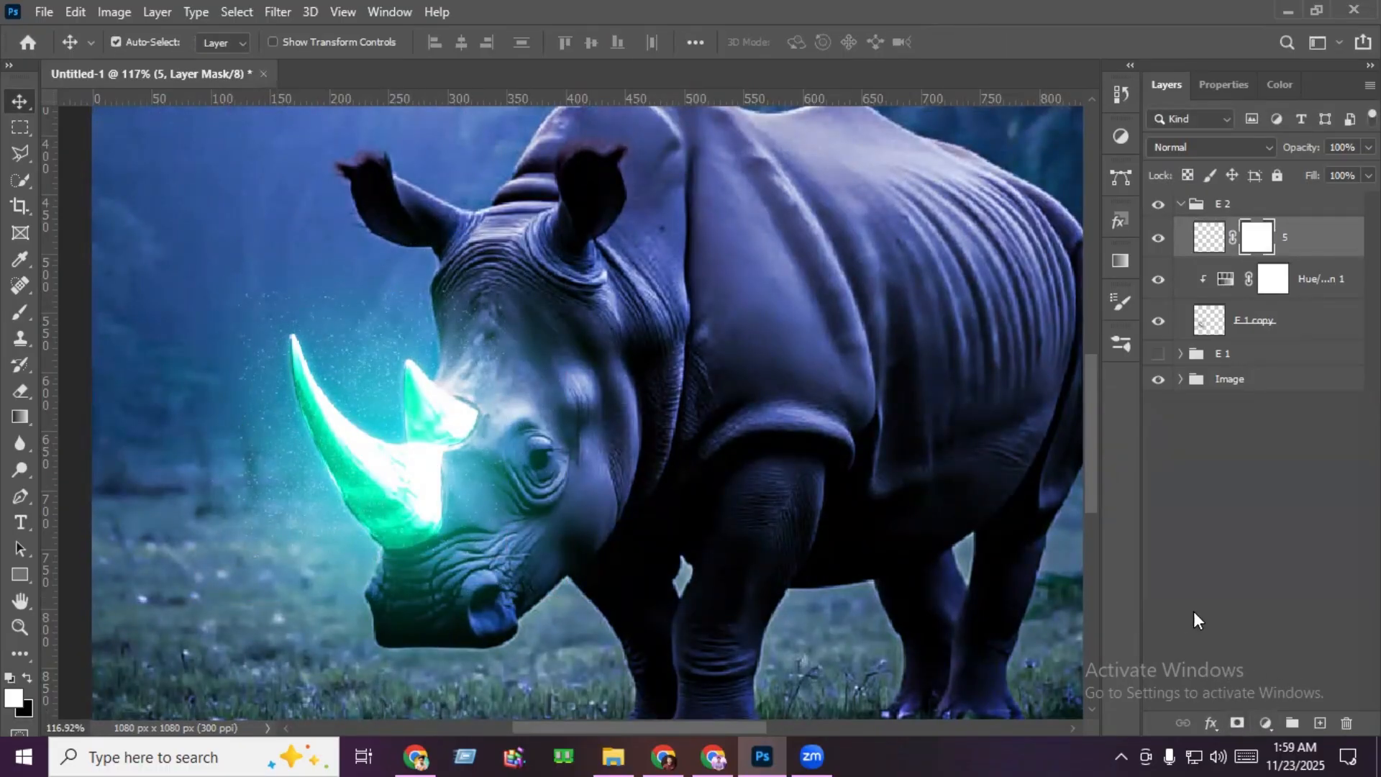
left_click(23, 313)
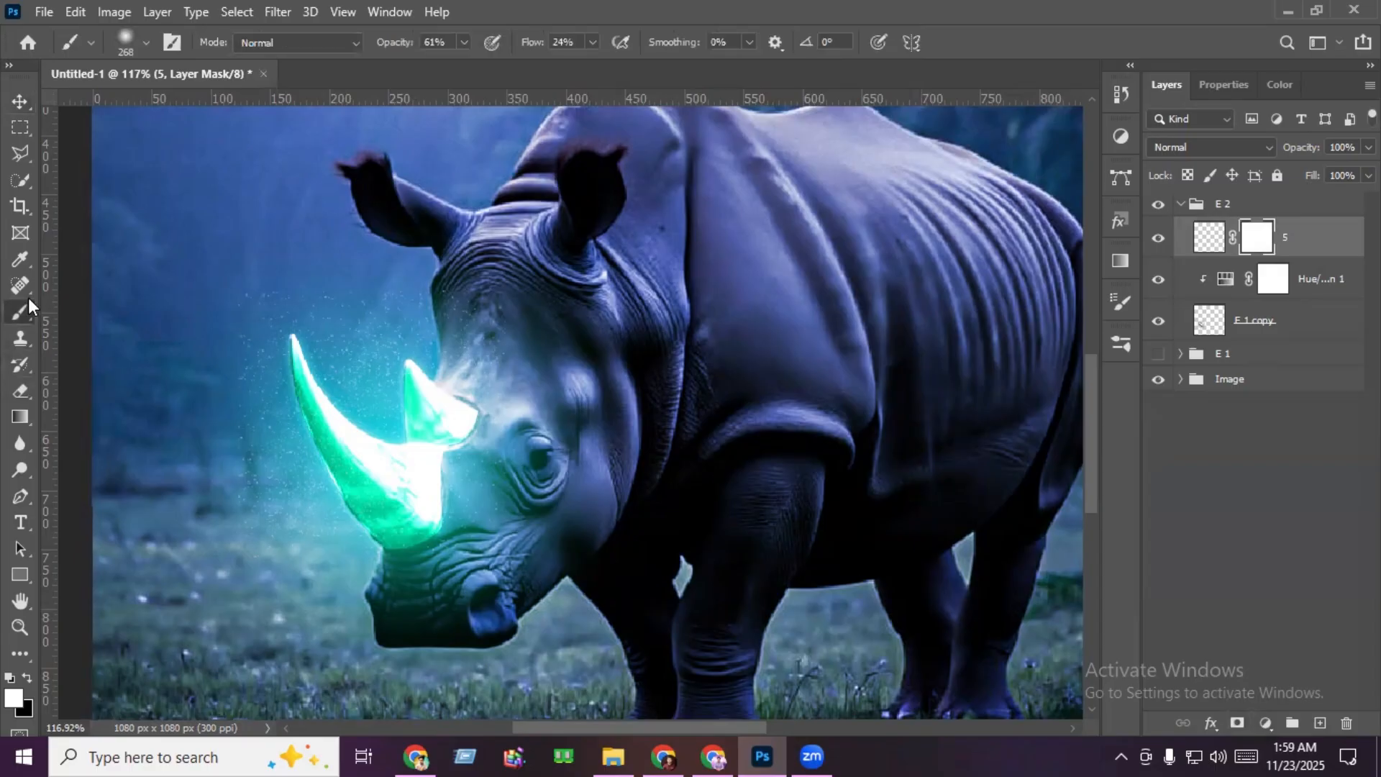
left_click_drag(441, 460, 312, 450)
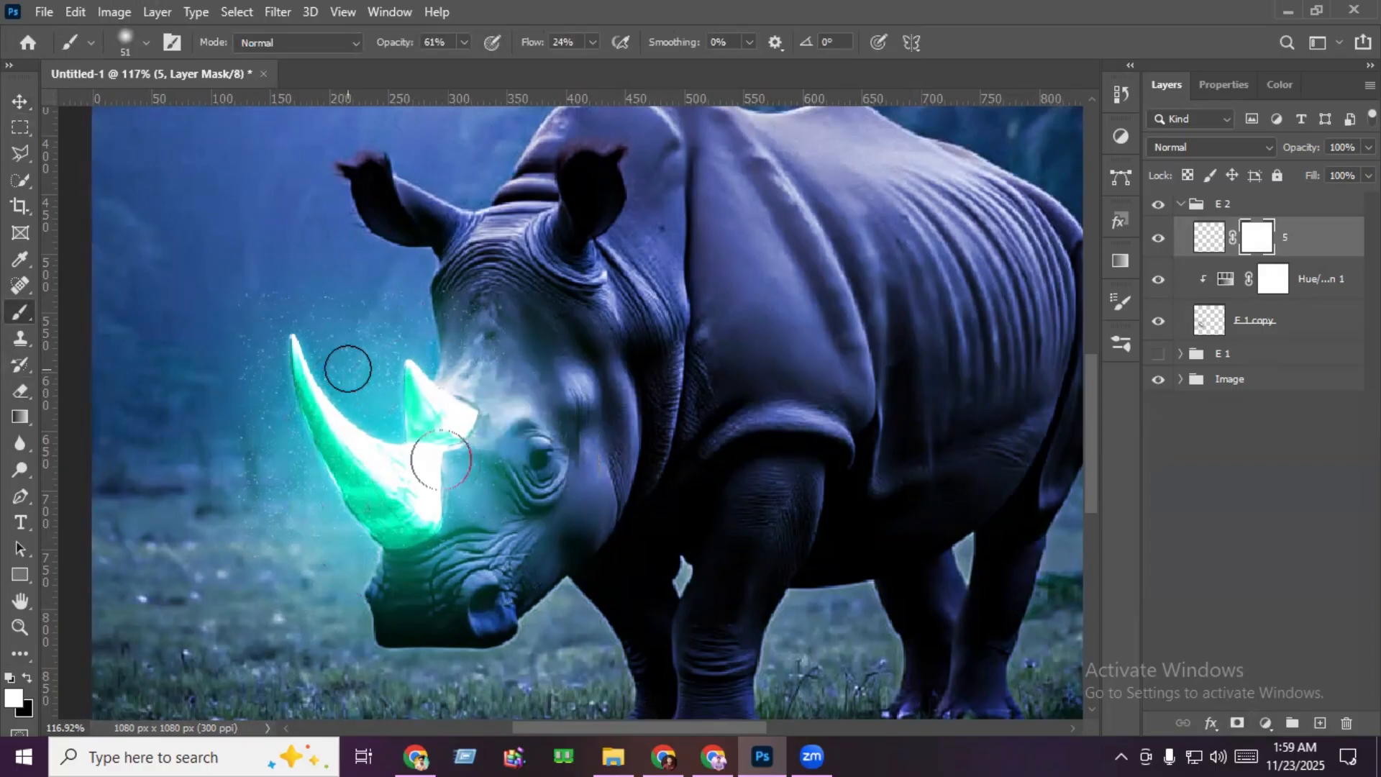
left_click(463, 42)
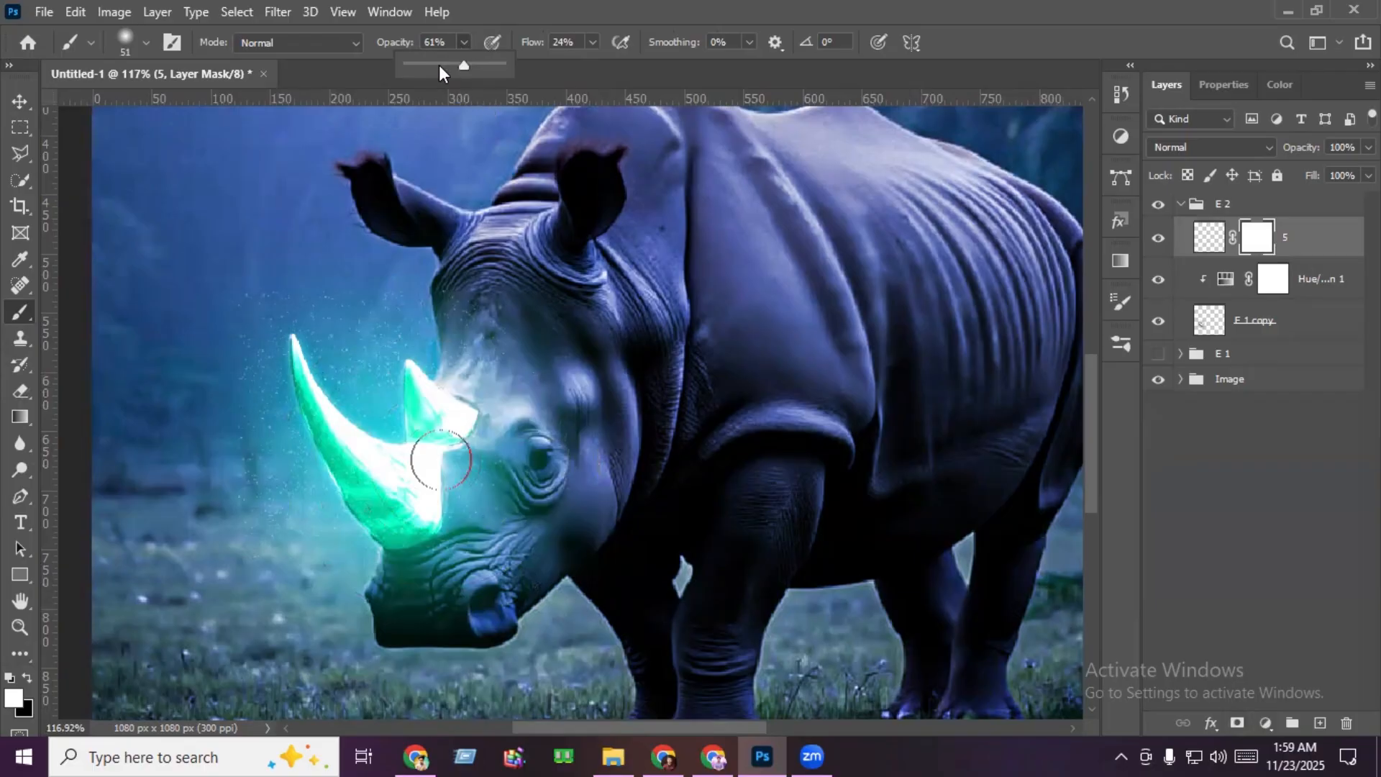
left_click_drag(447, 63, 440, 64)
left_click(594, 43)
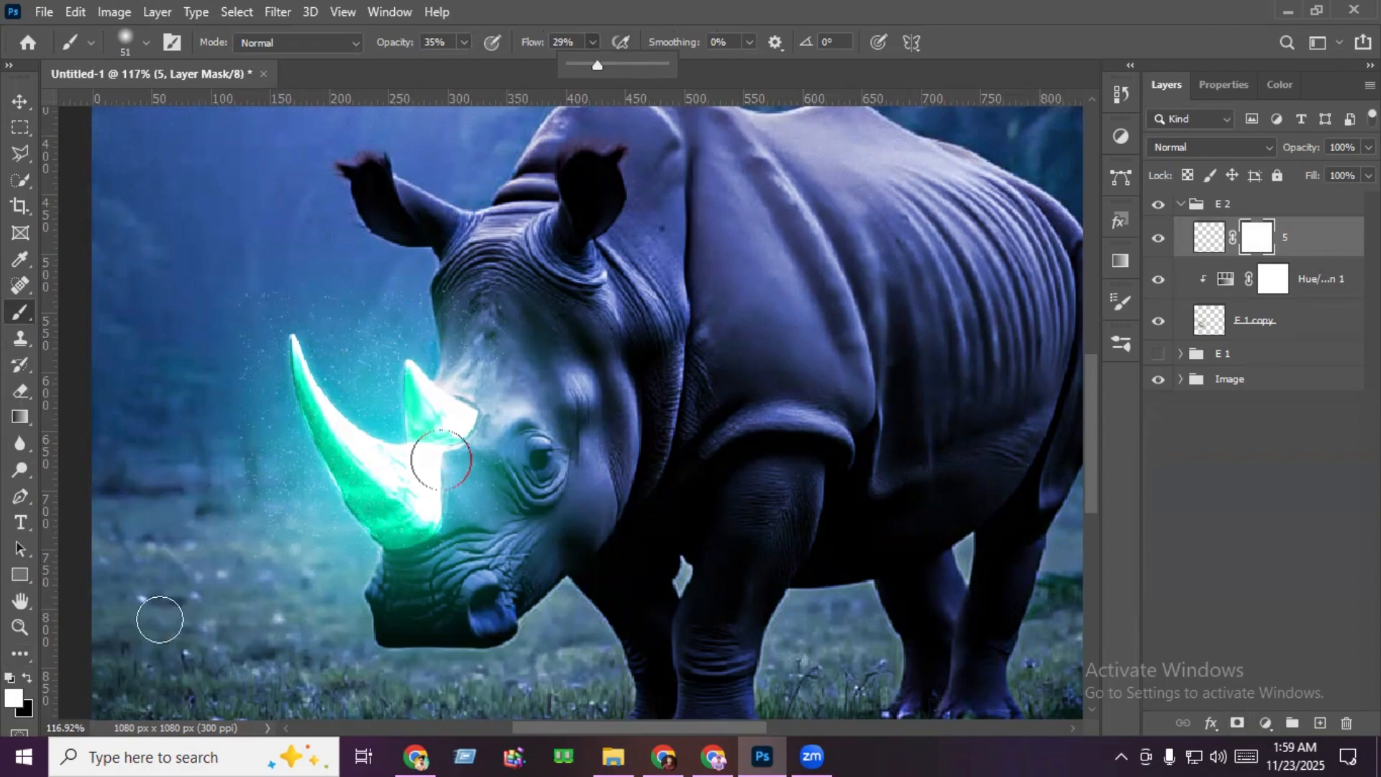
left_click(28, 677)
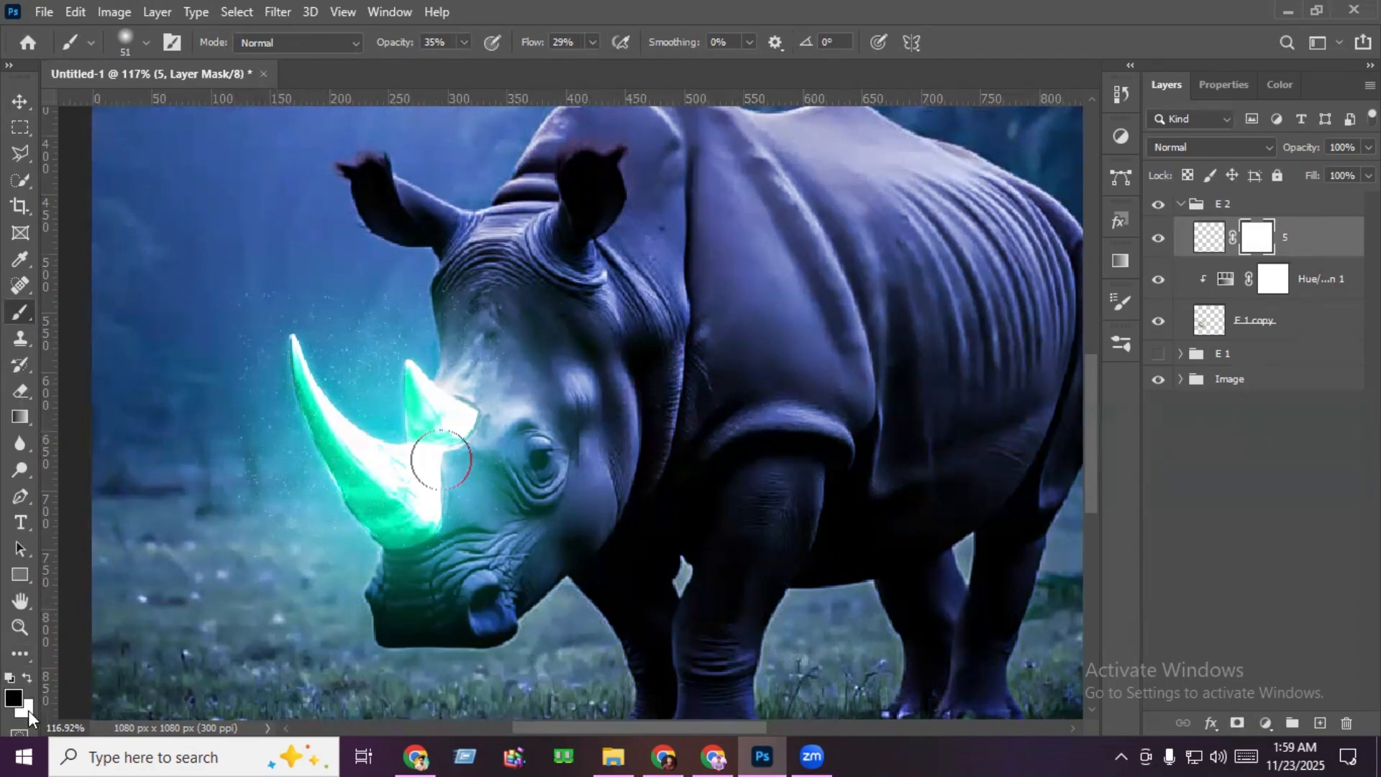
left_click(28, 708)
left_click(1329, 257)
key("ctrl+0")
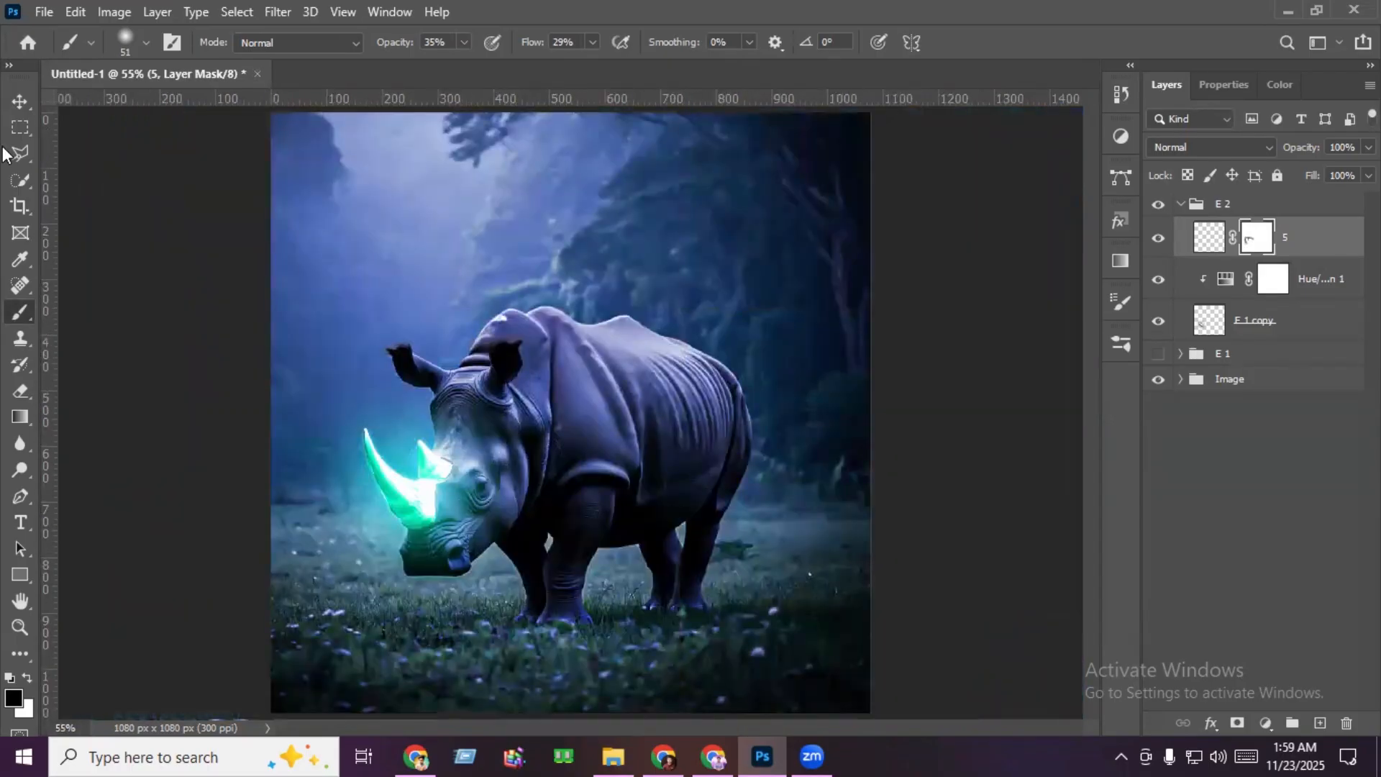
- Place 5.png again above the masked particle layer and invert its colors
key("v")
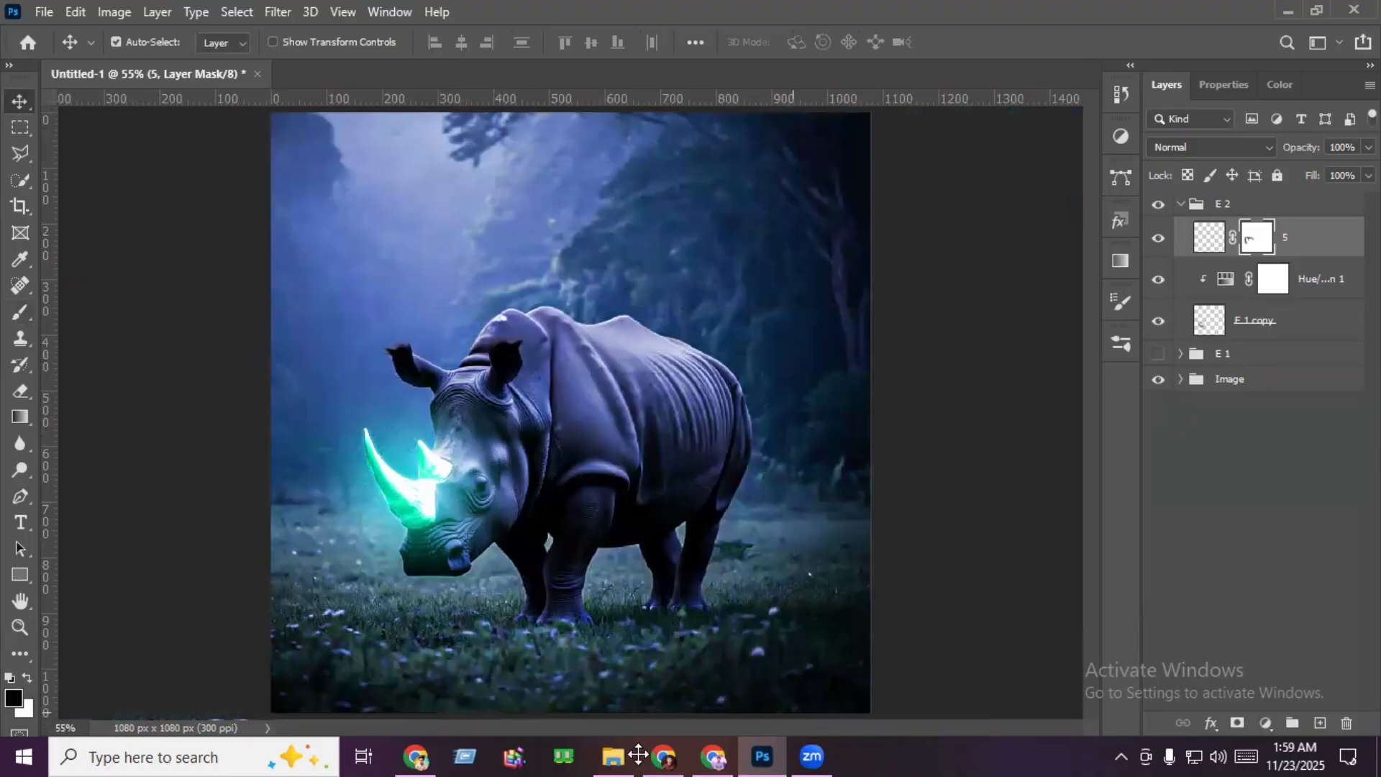
left_click(615, 755)
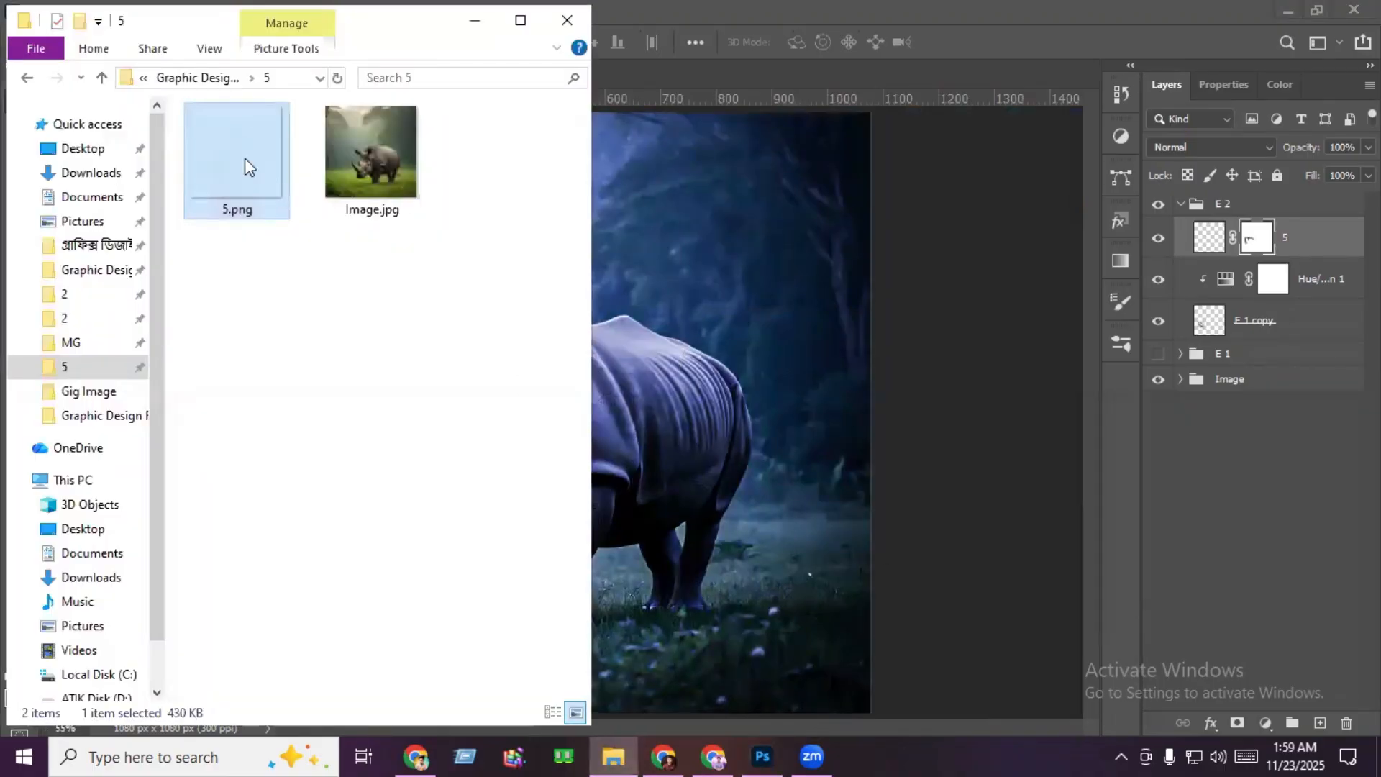
left_click_drag(252, 169, 909, 628)
left_click(107, 12)
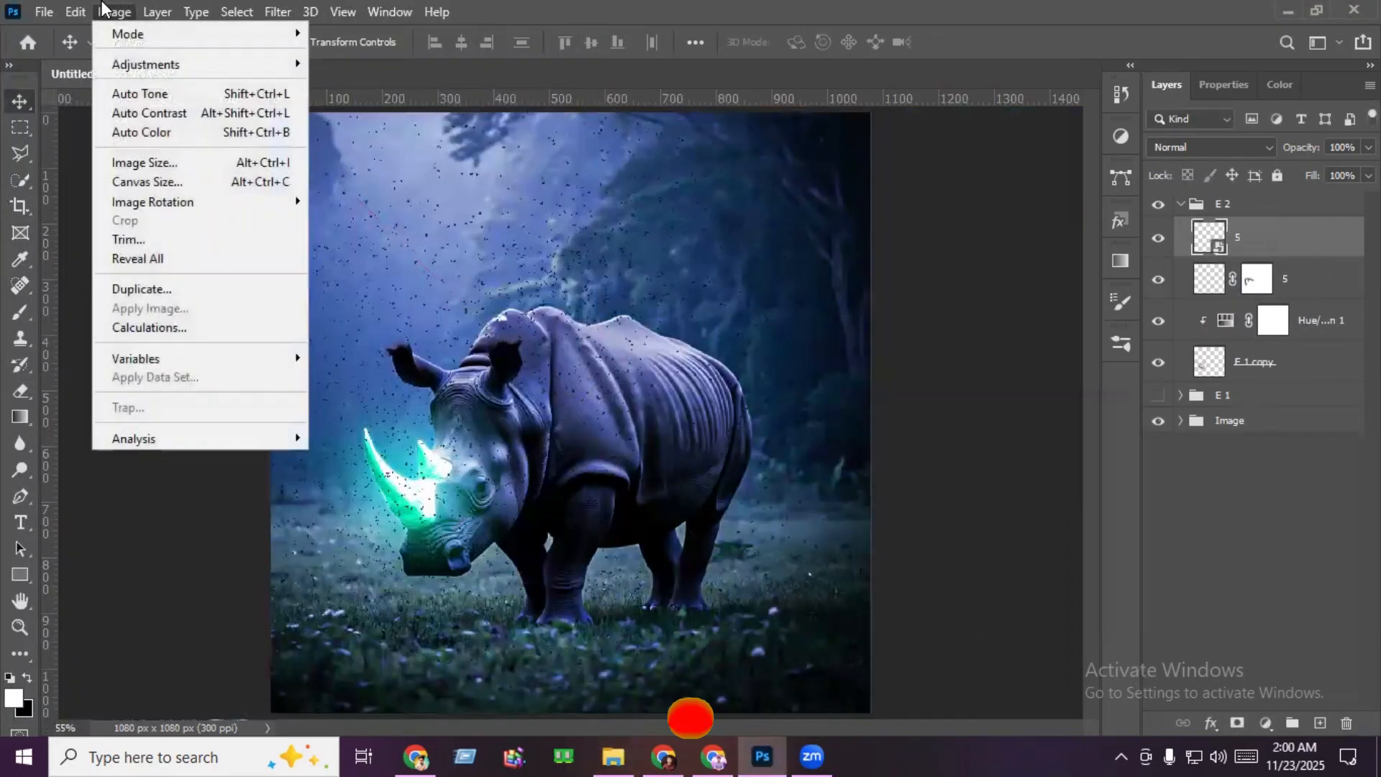
mouse_move(145, 64)
left_click(352, 298)
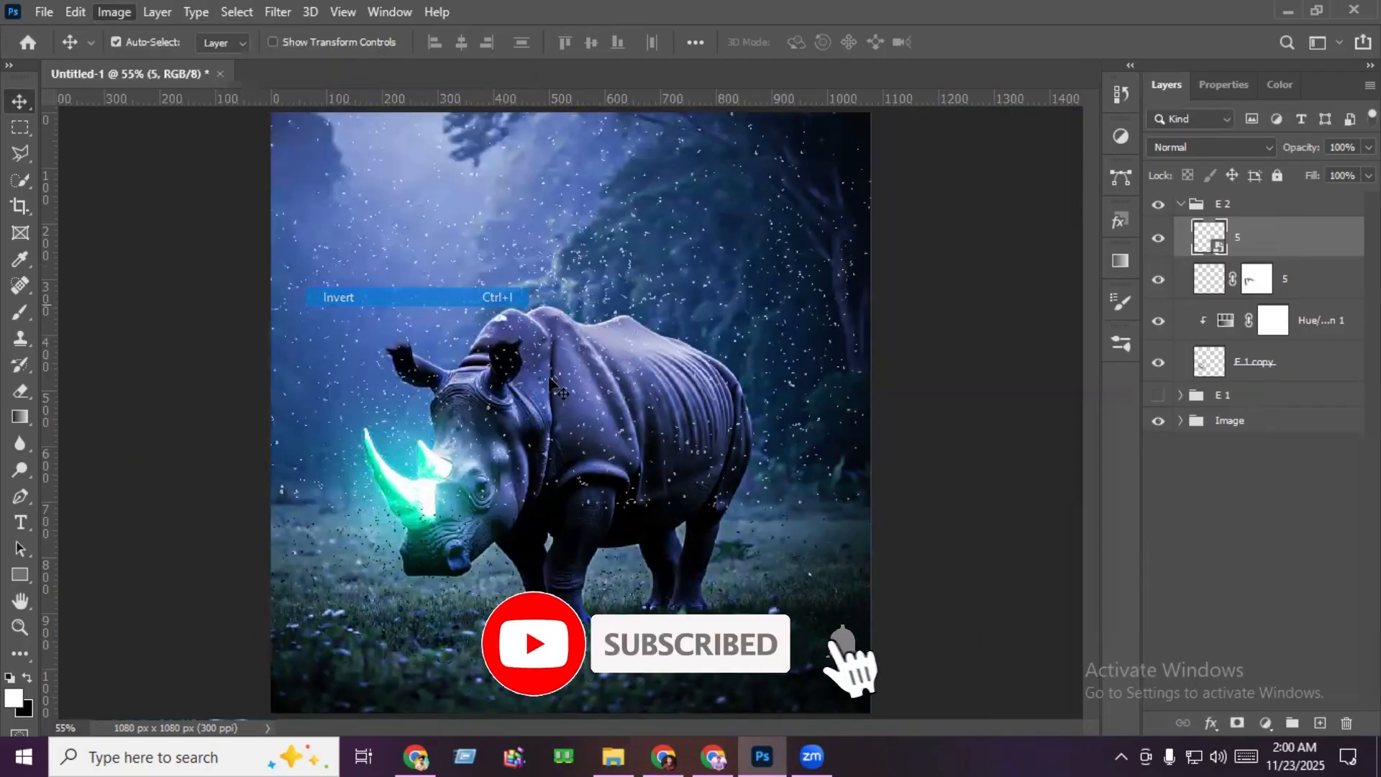
- Duplicate the full-canvas inverted particle layer and hide the copy
key("ctrl+j")
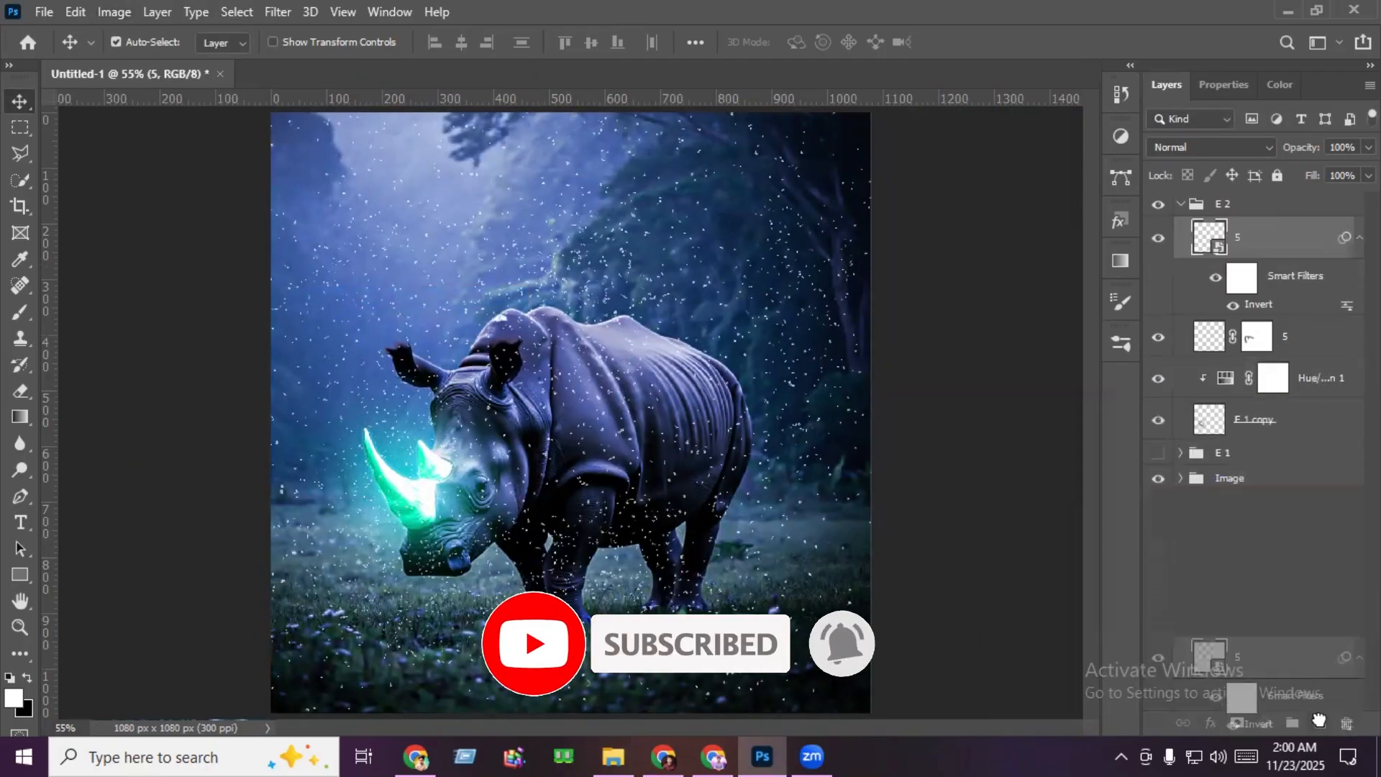
left_click(1159, 240)
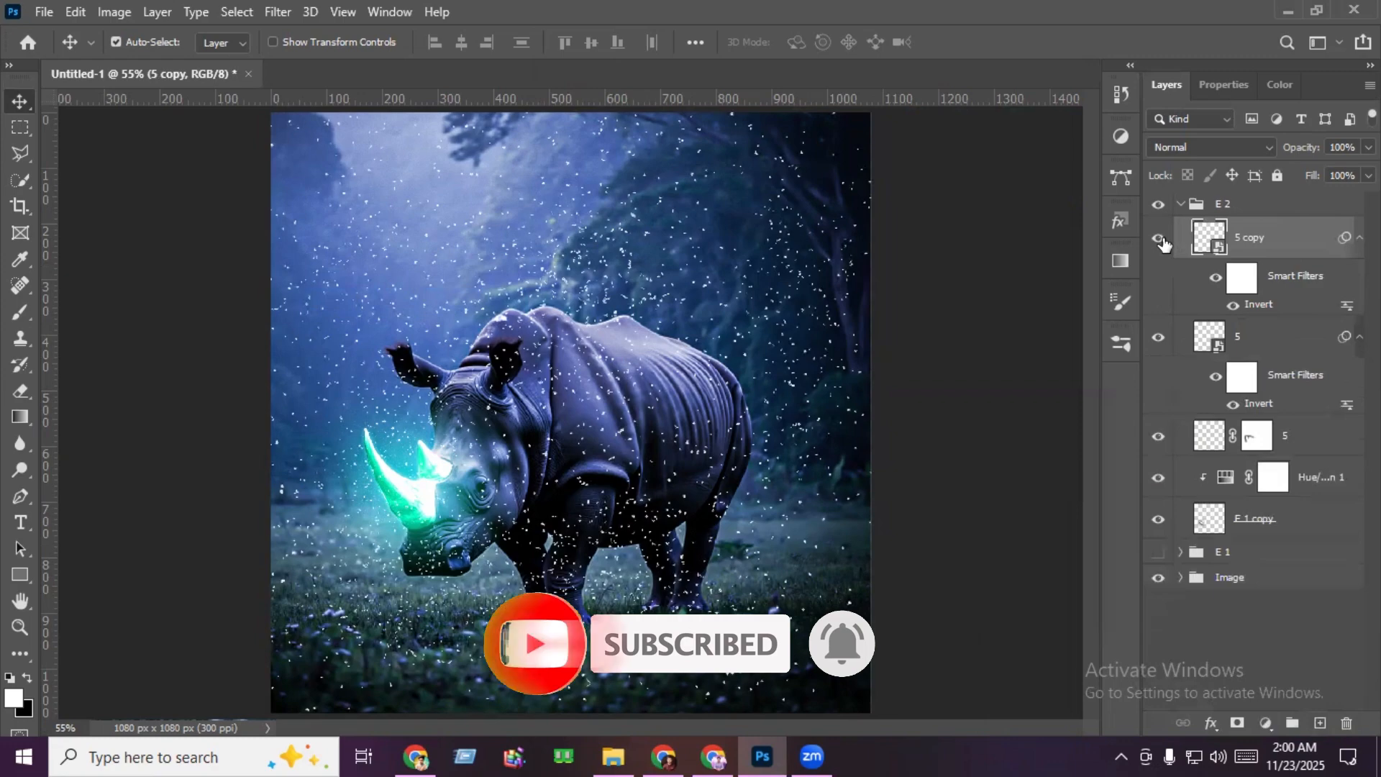
- Apply a Gaussian Blur with a 3.0 pixel radius to the original full-canvas particle layer
left_click(1265, 338)
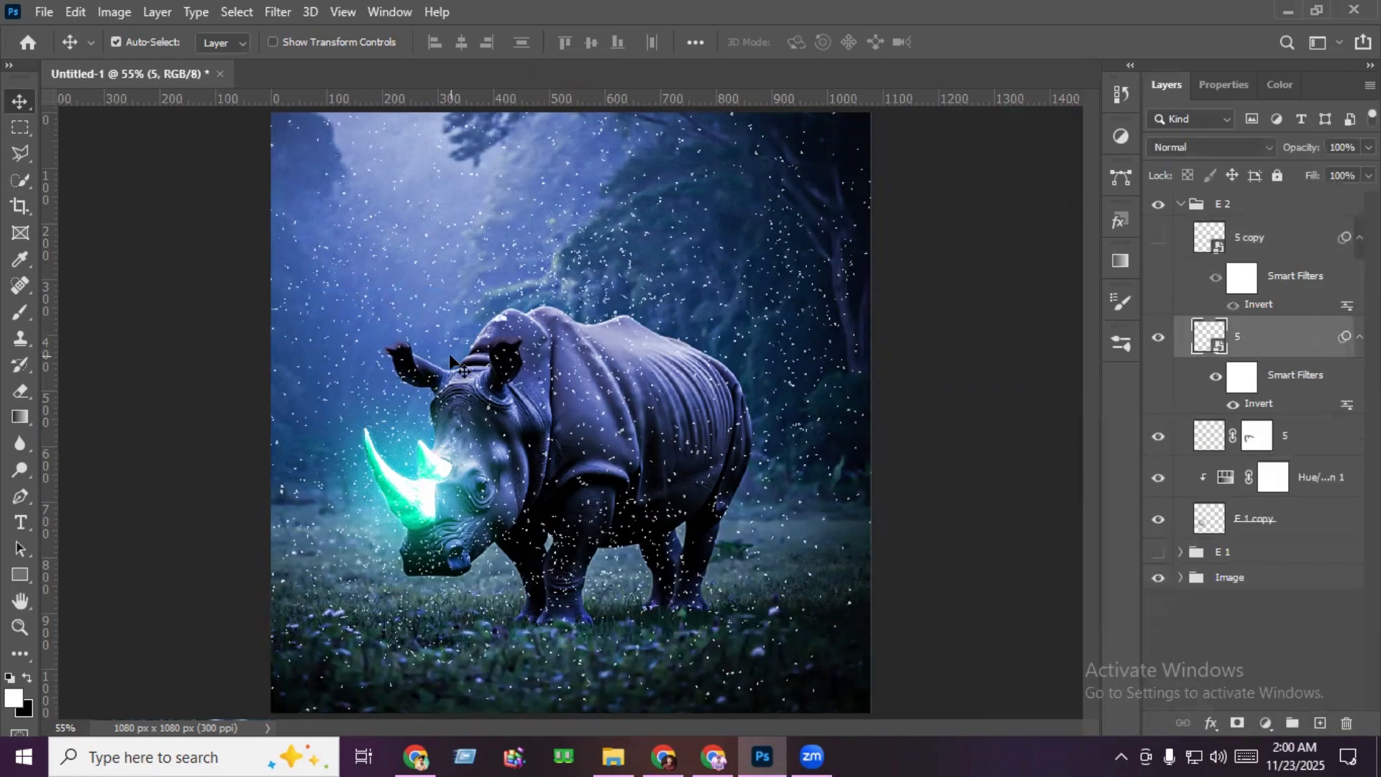
left_click(277, 11)
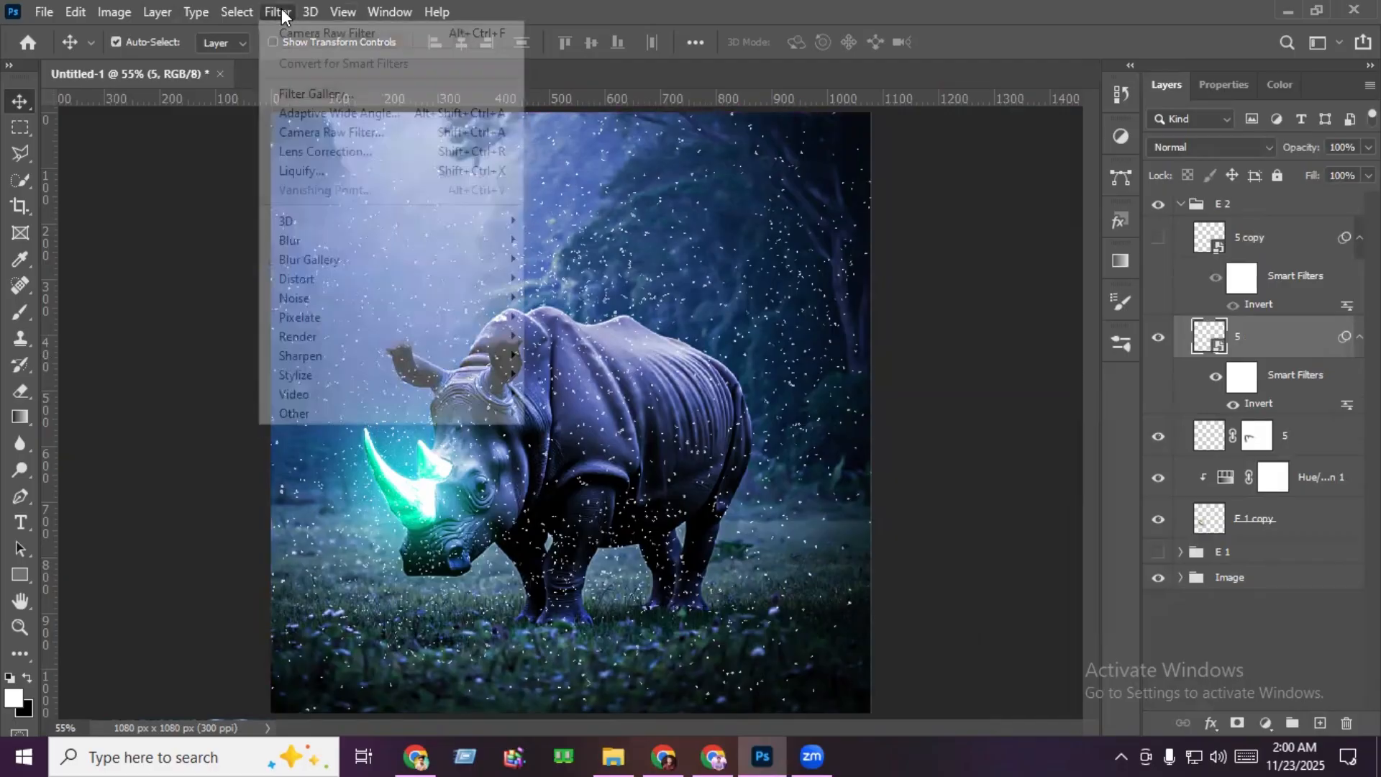
mouse_move(398, 240)
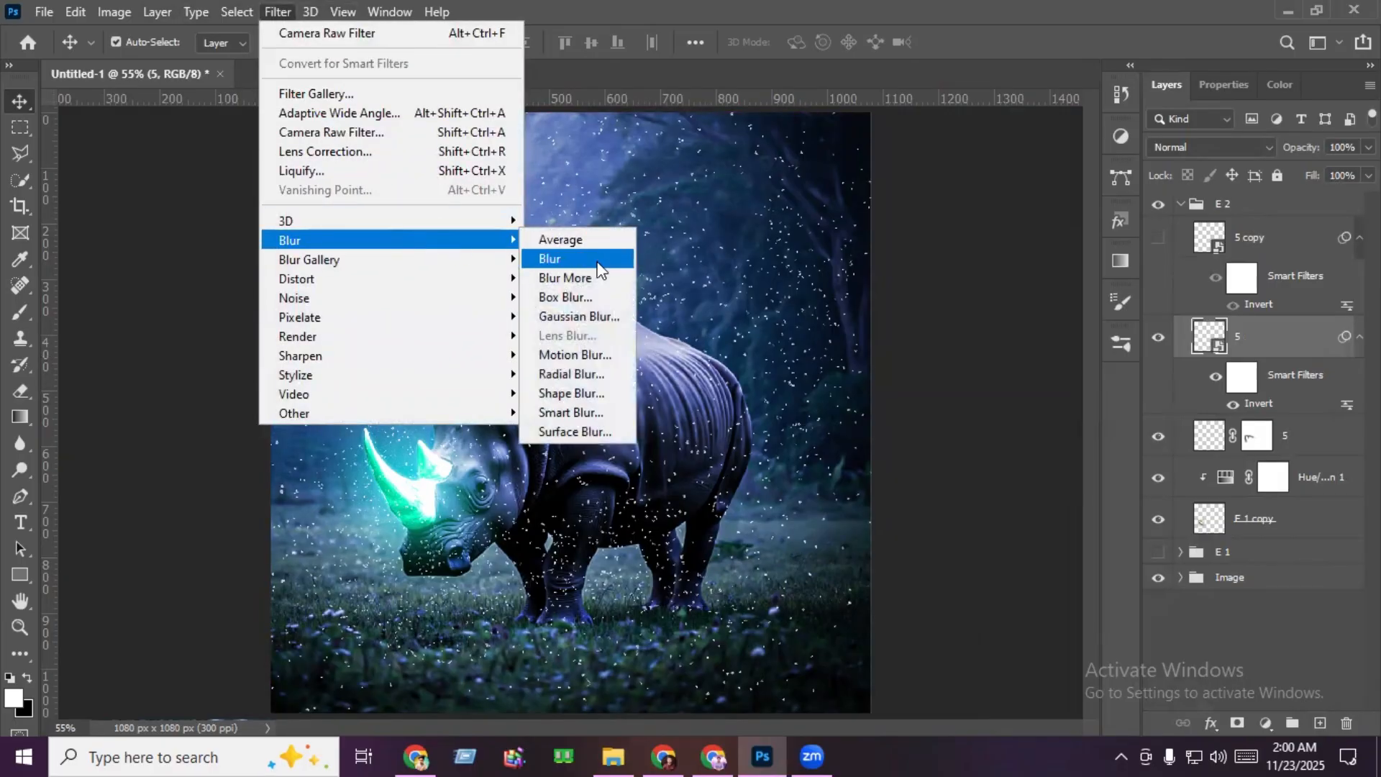
left_click(592, 316)
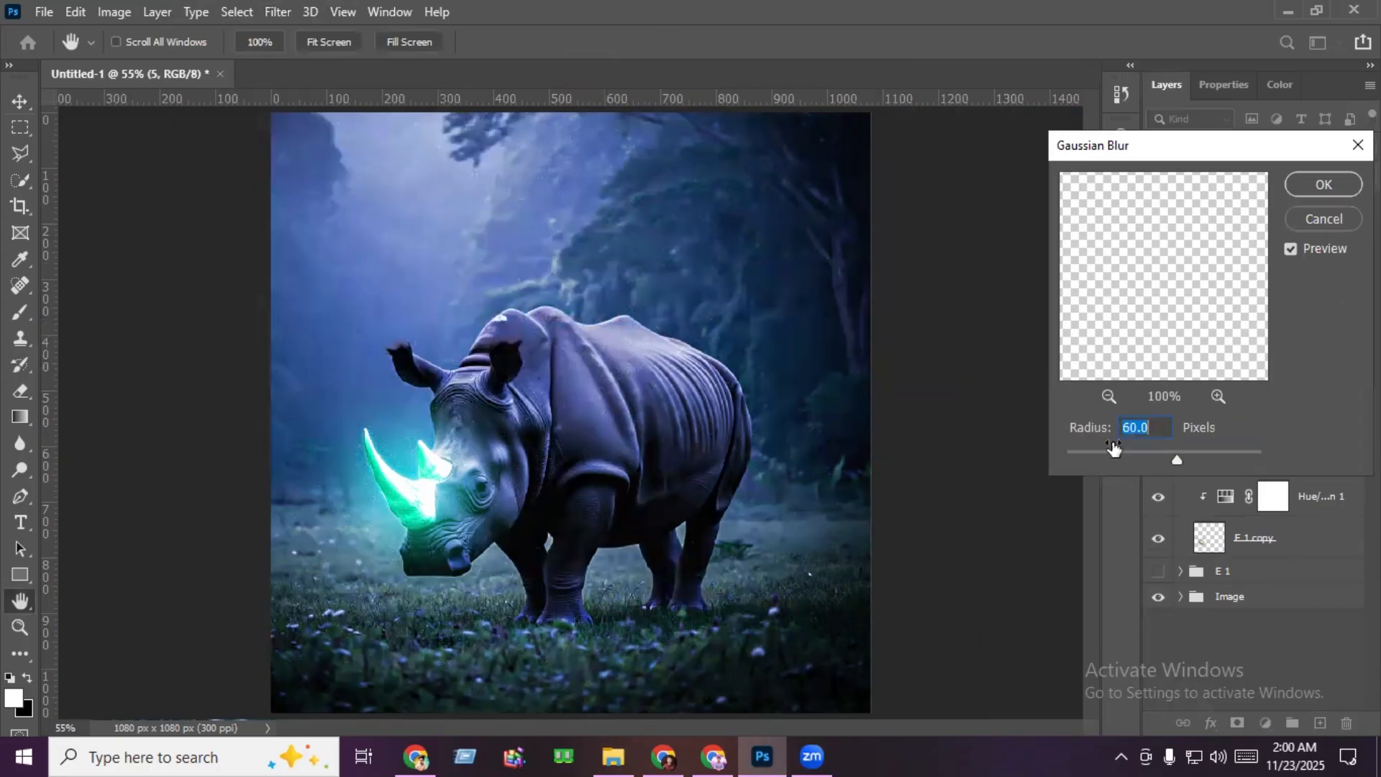
left_click_drag(1119, 451, 1097, 453)
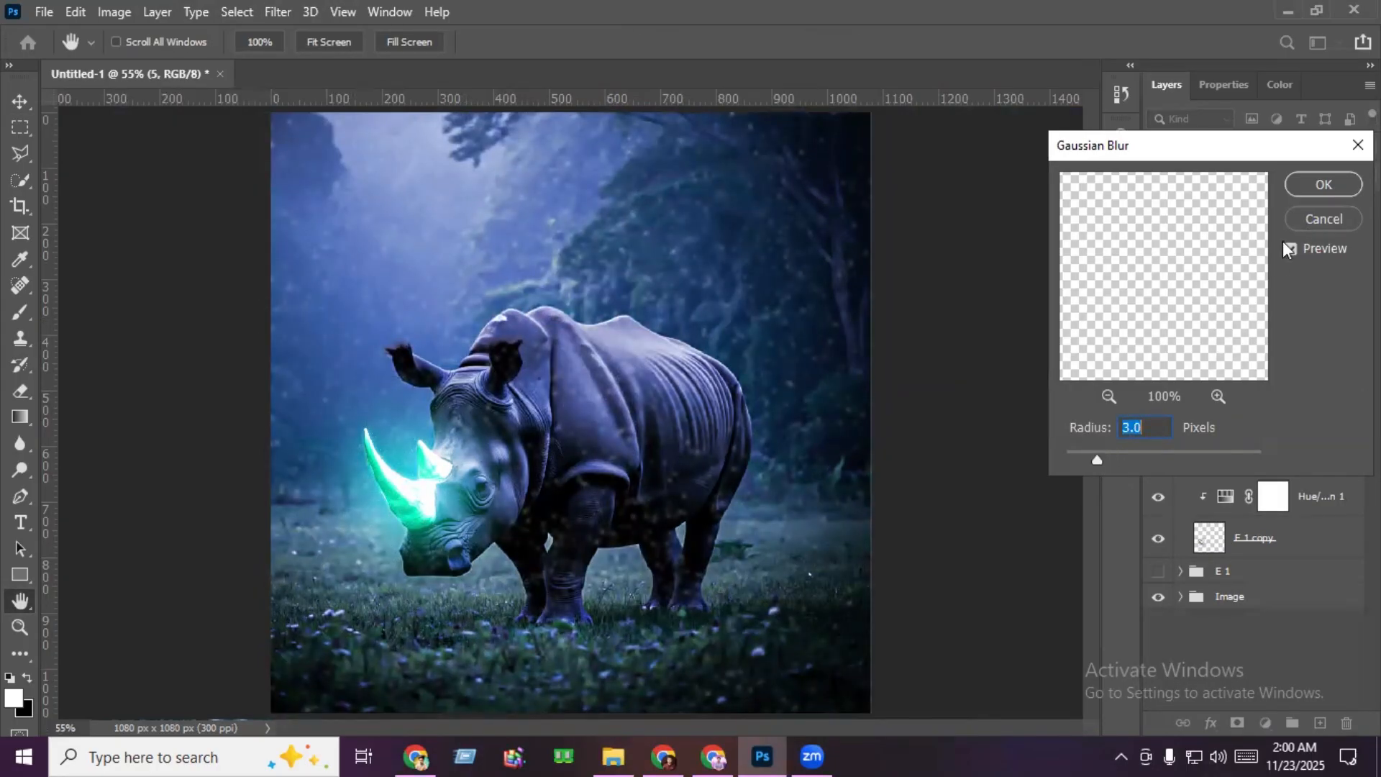
left_click(1325, 185)
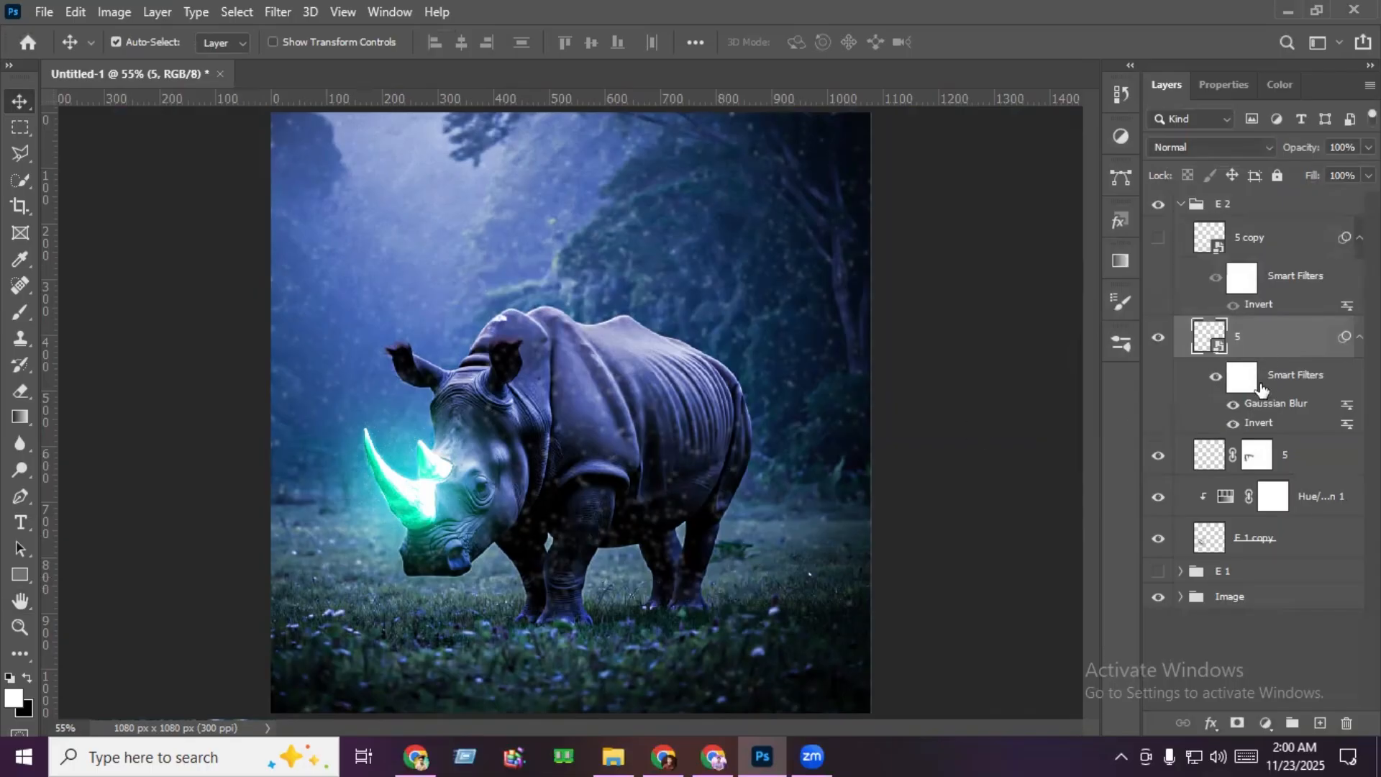
- Rasterize the blurred particle layer and mask its particles off the rhino's body with a soft black brush at size 295
right_click(1260, 339)
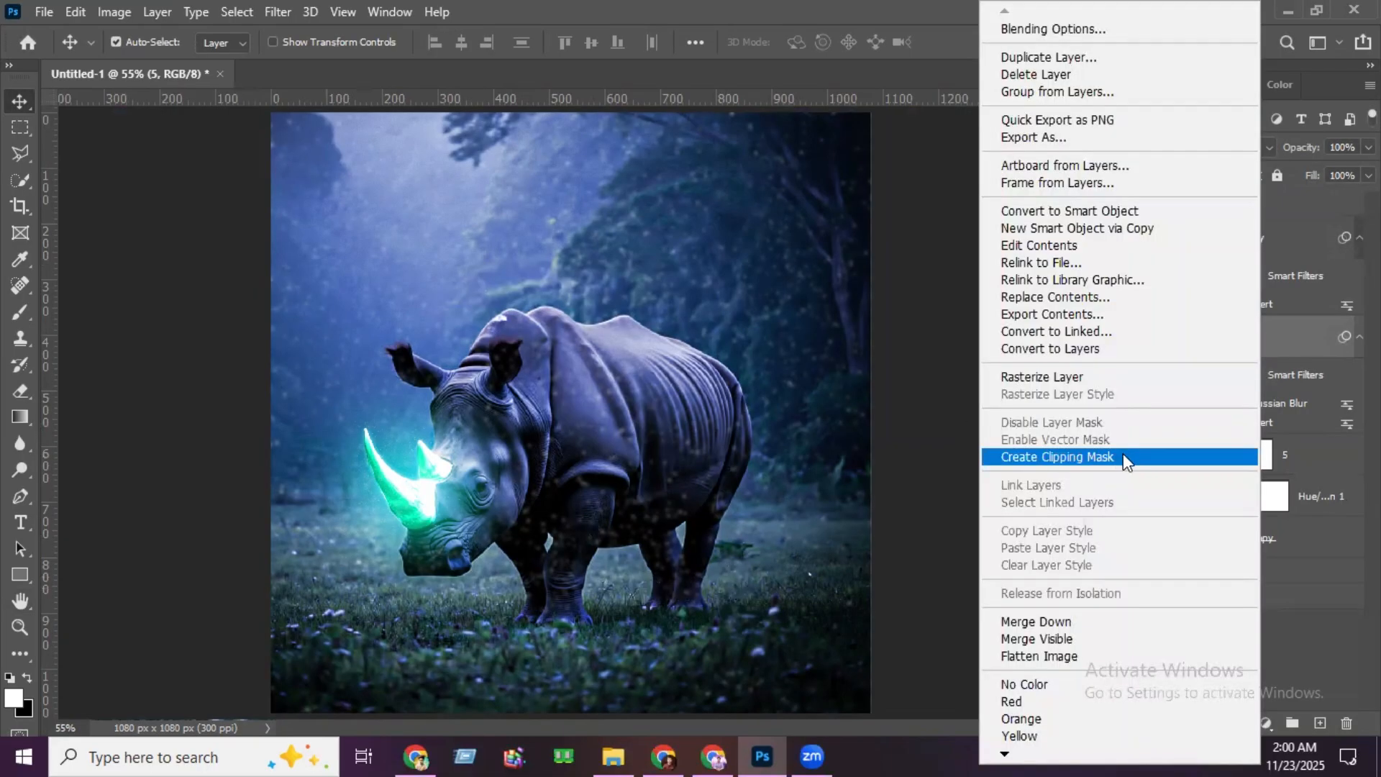
left_click(1100, 378)
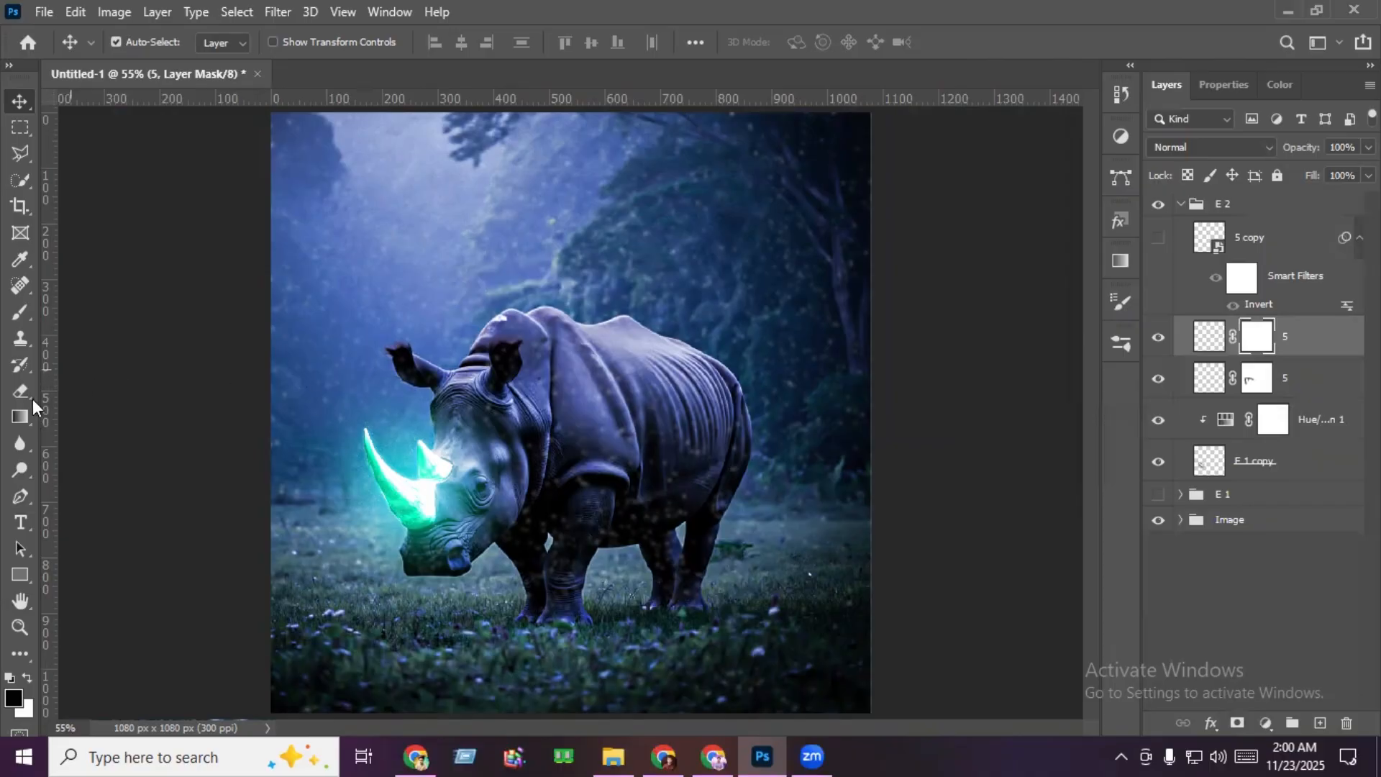
left_click(21, 315)
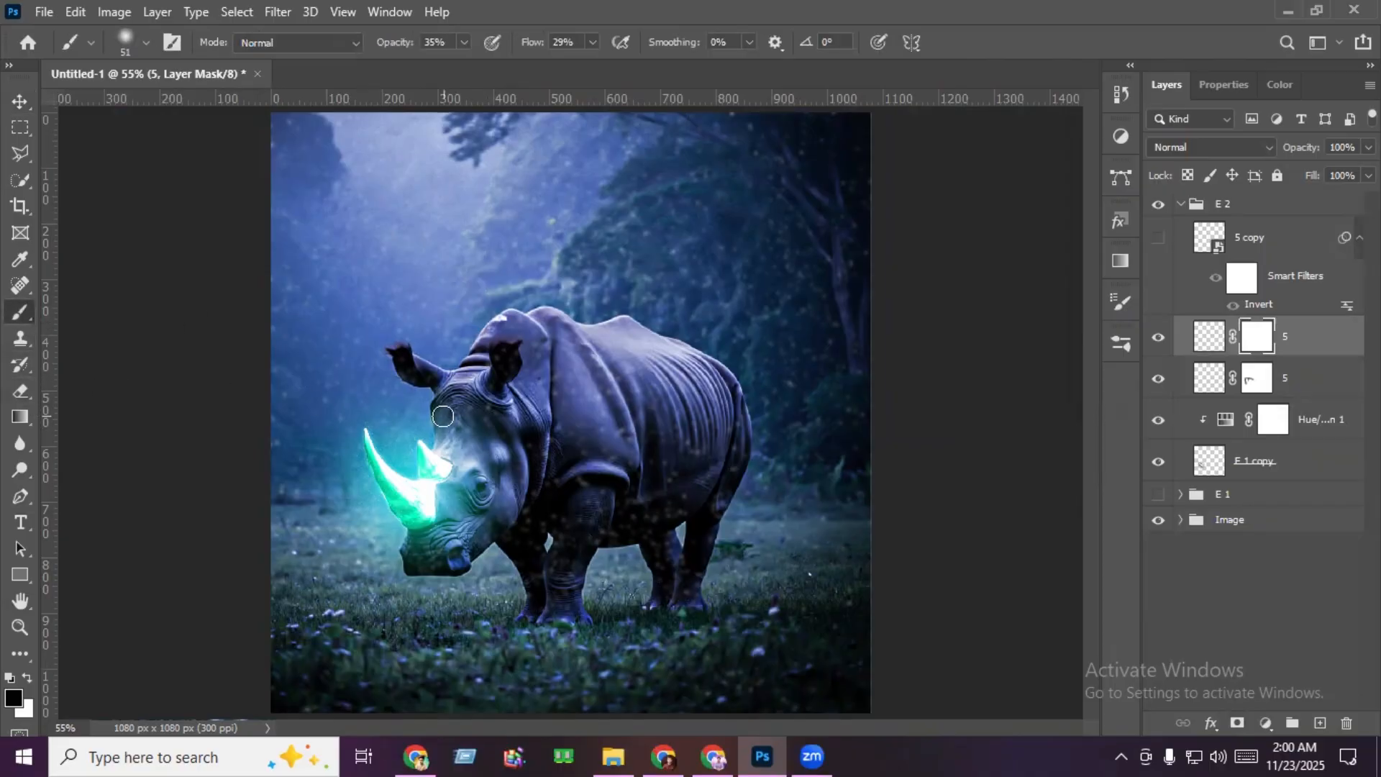
left_click_drag(442, 415, 515, 410)
mouse_move(828, 452)
left_mouse_down()
mouse_move(560, 679)
mouse_move(506, 649)
mouse_move(533, 568)
mouse_move(639, 485)
mouse_move(590, 478)
left_mouse_up()
mouse_move(638, 417)
left_mouse_down()
mouse_move(554, 368)
mouse_move(605, 379)
mouse_move(524, 432)
mouse_move(597, 437)
mouse_move(515, 401)
mouse_move(580, 465)
mouse_move(607, 427)
mouse_move(526, 455)
mouse_move(645, 409)
mouse_move(554, 431)
mouse_move(640, 447)
mouse_move(681, 422)
mouse_move(734, 485)
mouse_move(569, 414)
mouse_move(493, 493)
mouse_move(566, 494)
mouse_move(491, 505)
mouse_move(629, 382)
mouse_move(581, 443)
mouse_move(585, 429)
mouse_move(564, 514)
left_mouse_up()
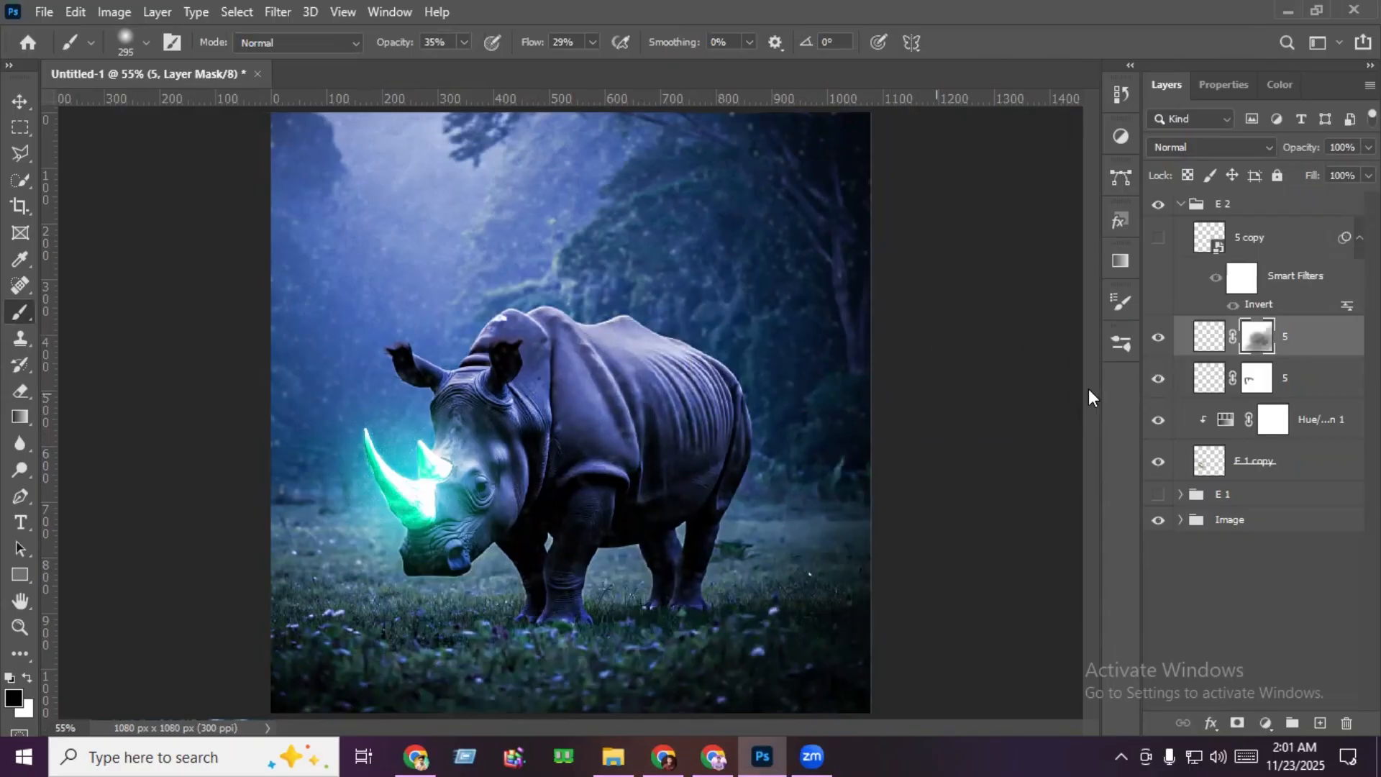
key("x")
- Show the sharp particle layer 5 copy and rasterize it
left_click(1248, 241)
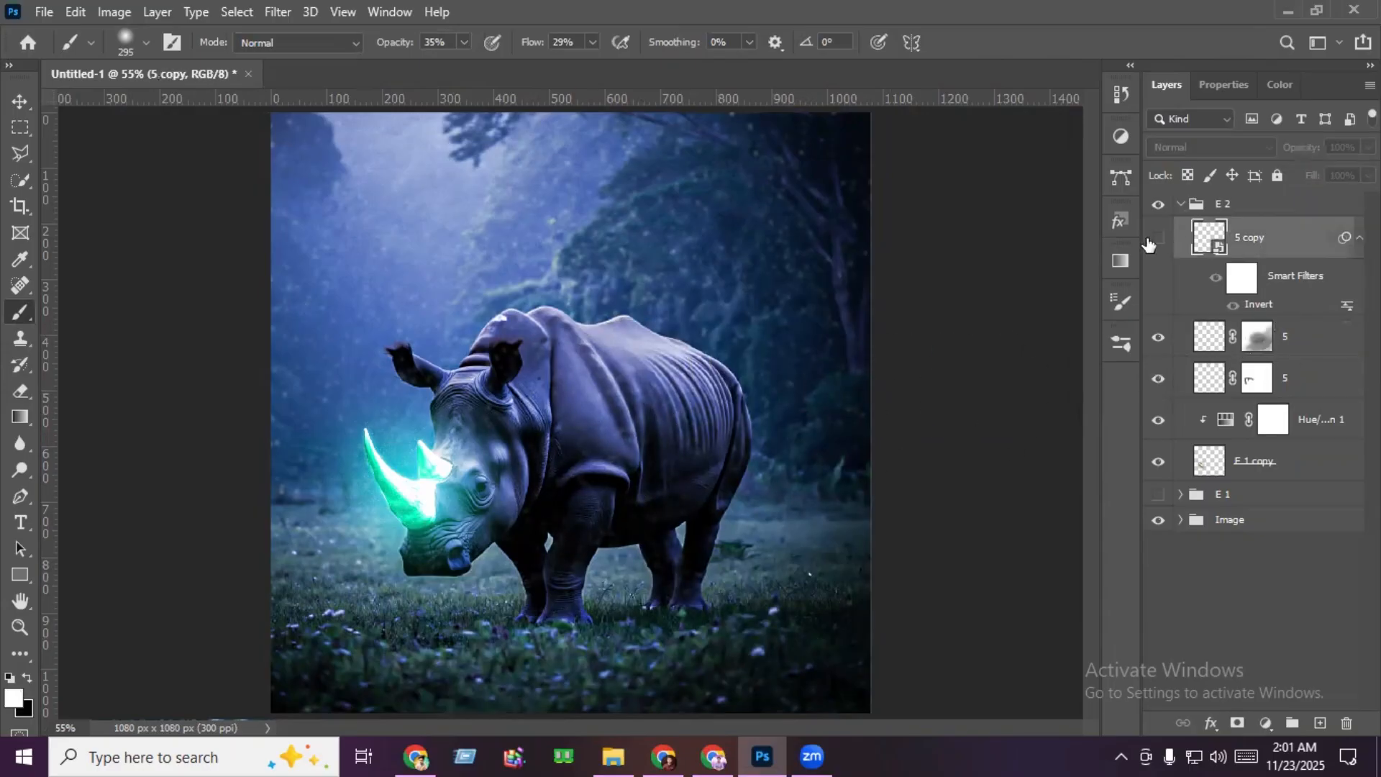
left_click(1159, 239)
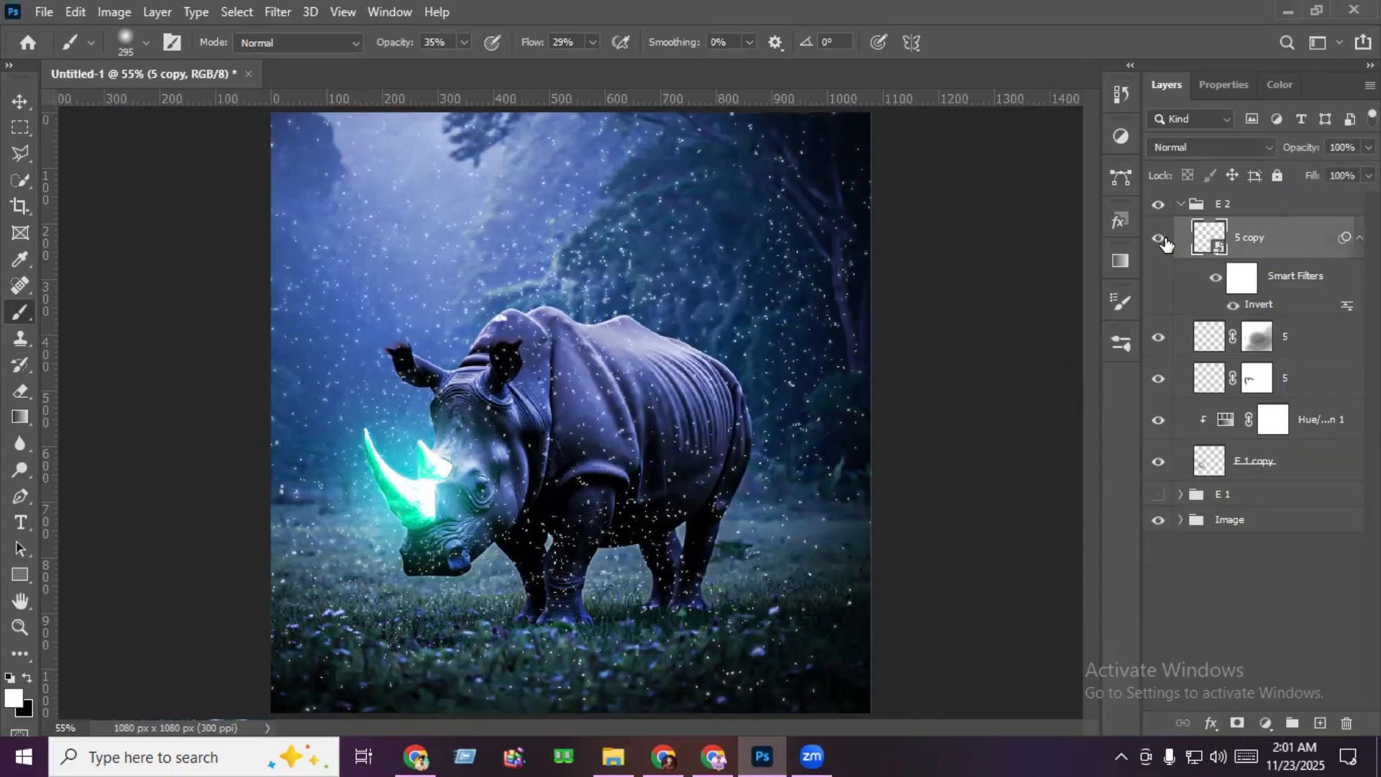
right_click(1255, 237)
left_click(1127, 381)
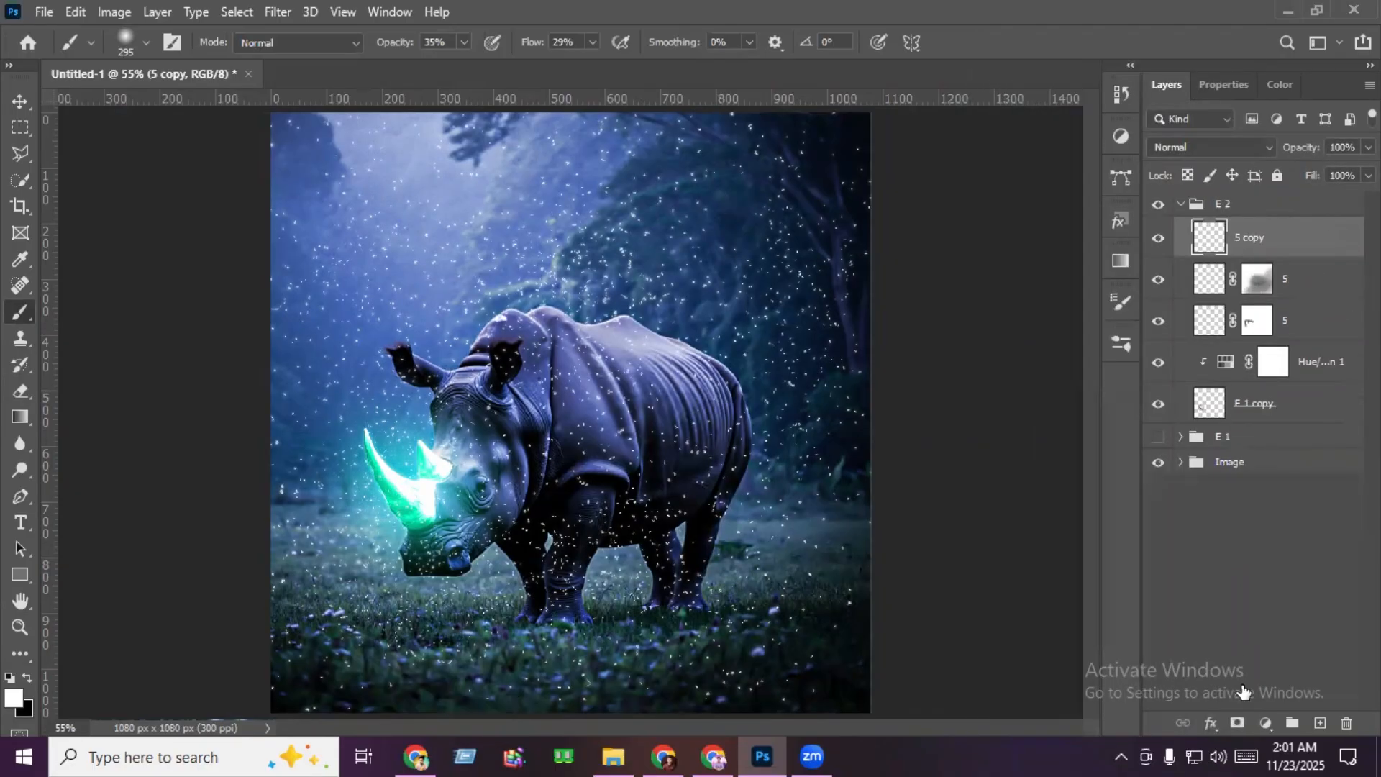
- Add an inverted black mask to 5 copy and paint white across the foreground grass with brush size 295 and Opacity 35%
left_click(1235, 723)
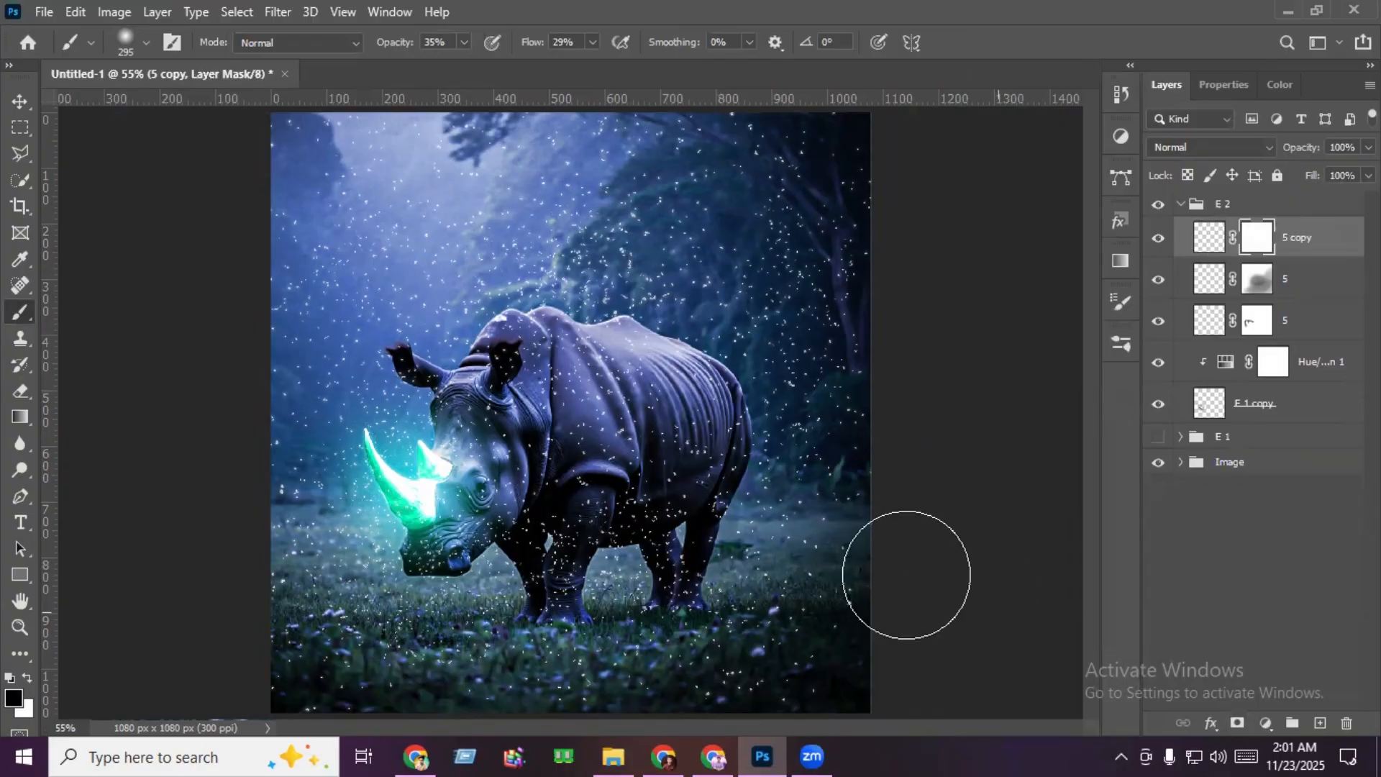
key("ctrl+minus")
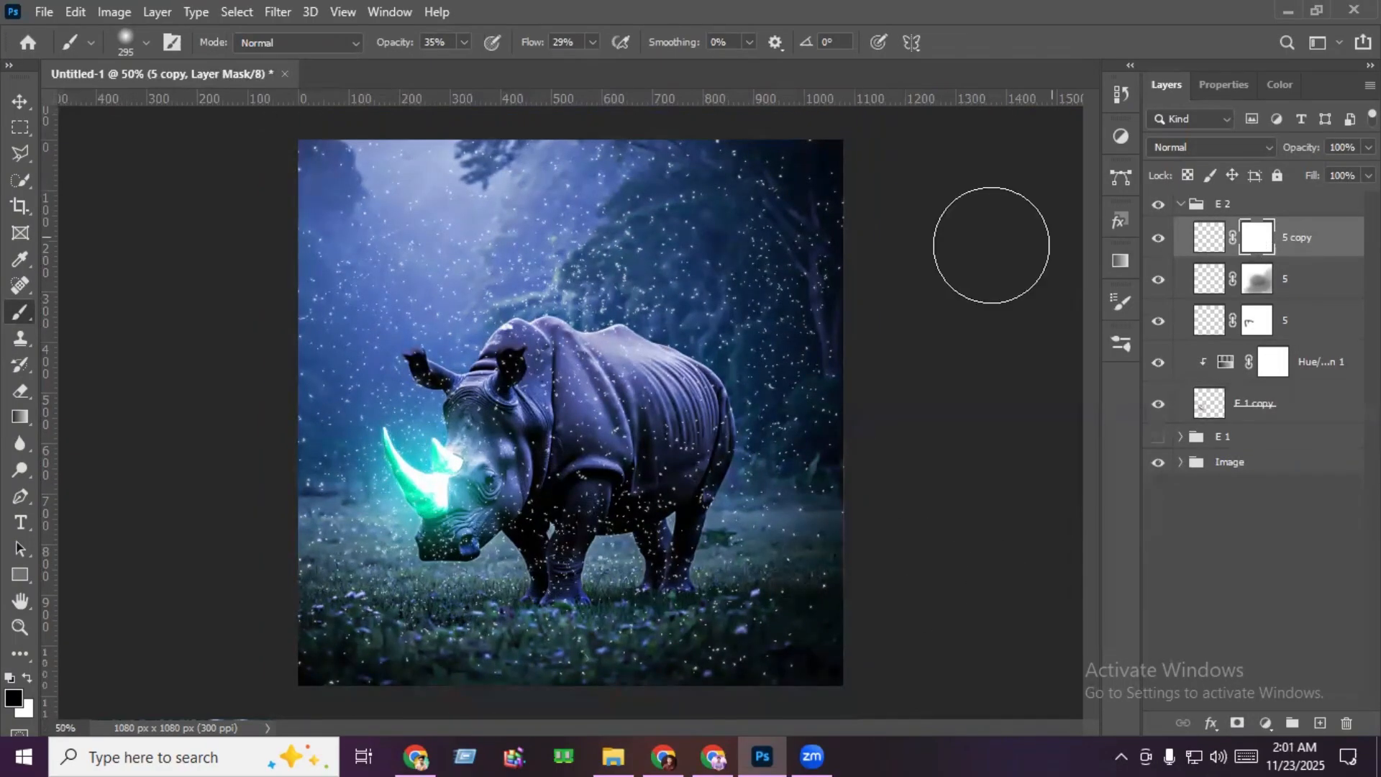
key("ctrl+i")
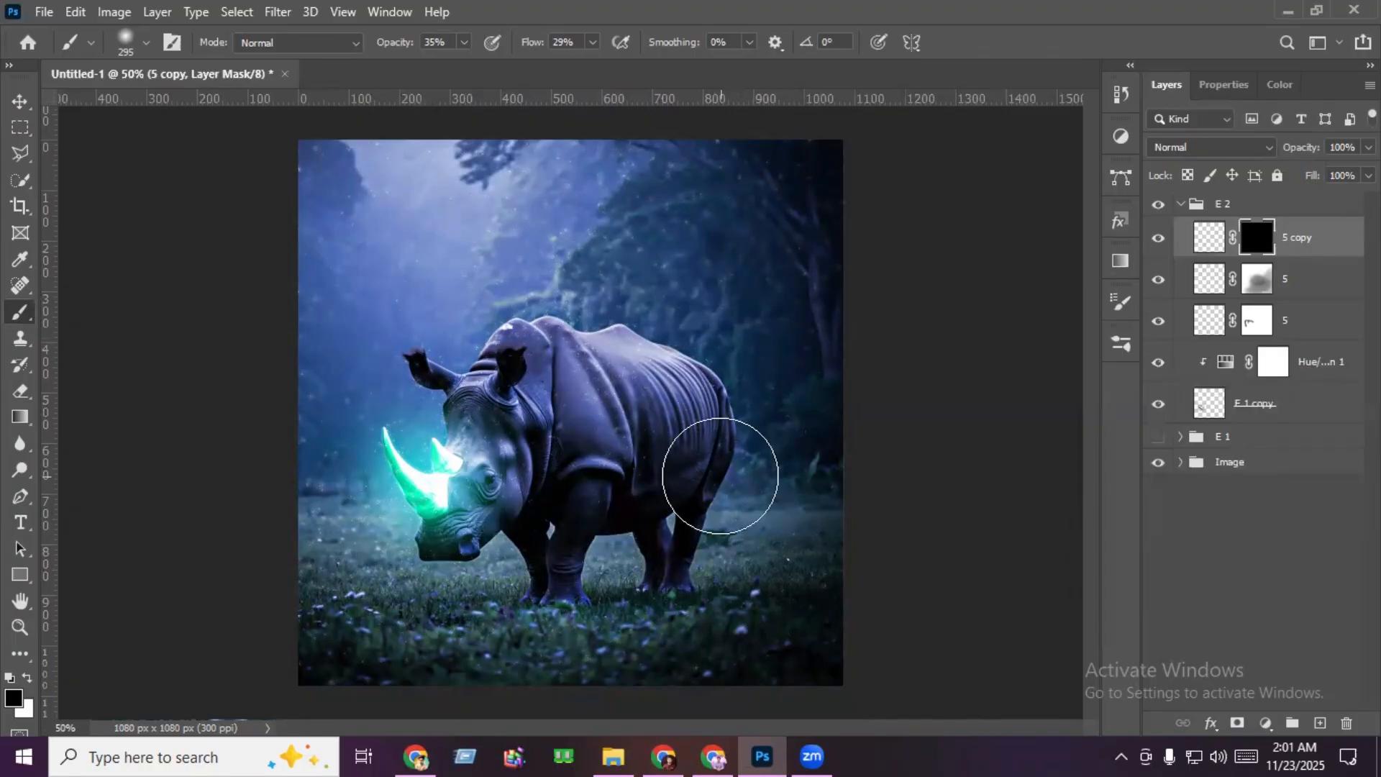
left_click(29, 679)
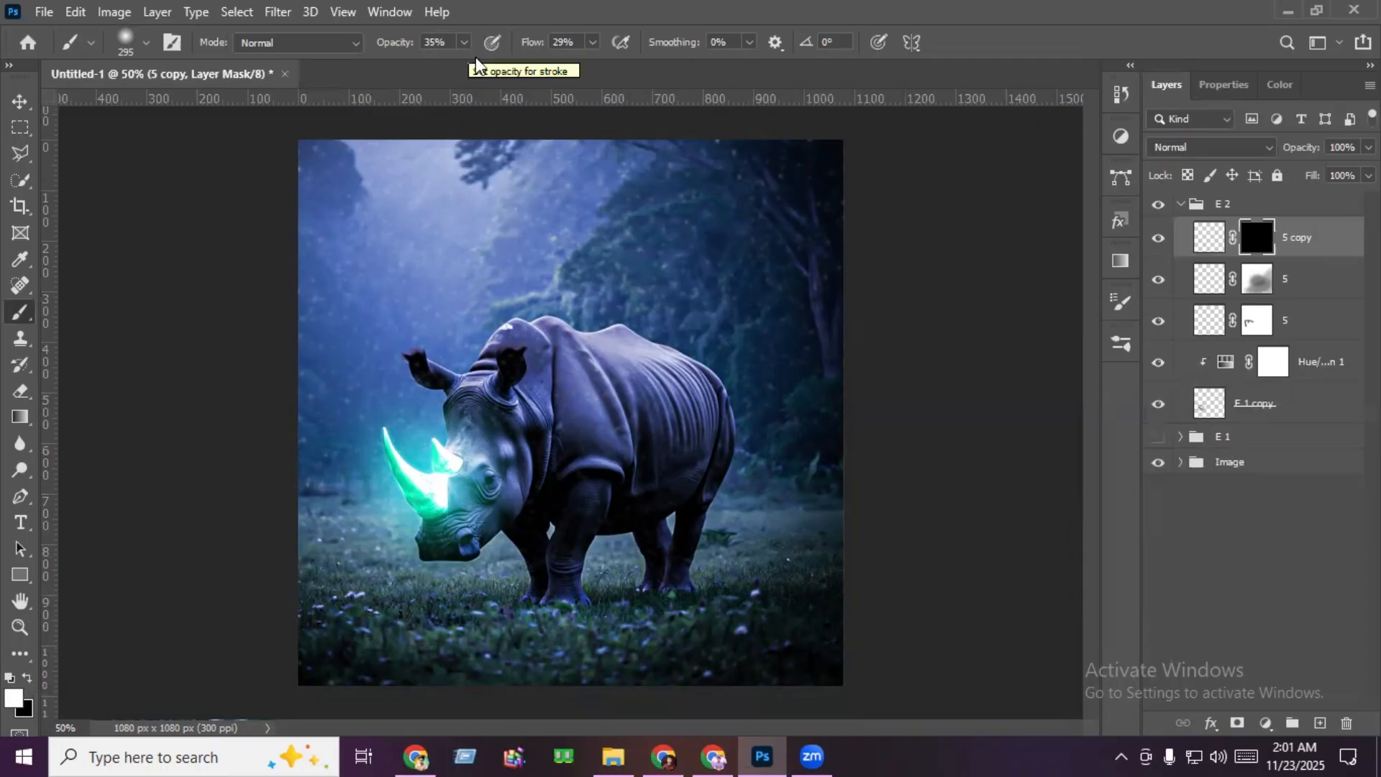
scroll(751, 561, "up", 1, "alt")
scroll(752, 561, "up", 2, "alt")
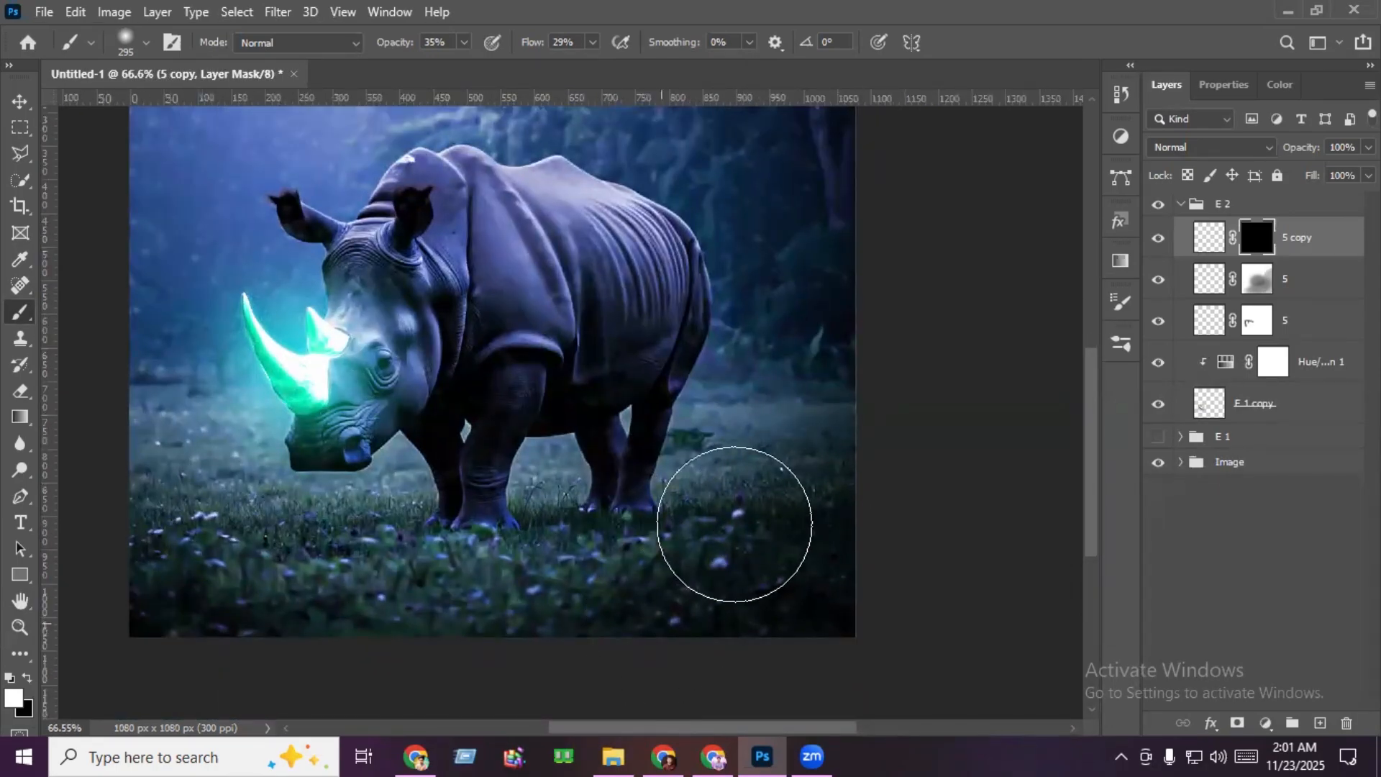
mouse_move(733, 525)
left_mouse_down()
mouse_move(801, 490)
mouse_move(612, 606)
mouse_move(791, 496)
mouse_move(660, 552)
mouse_move(448, 592)
mouse_move(497, 582)
mouse_move(503, 561)
mouse_move(527, 592)
left_mouse_up()
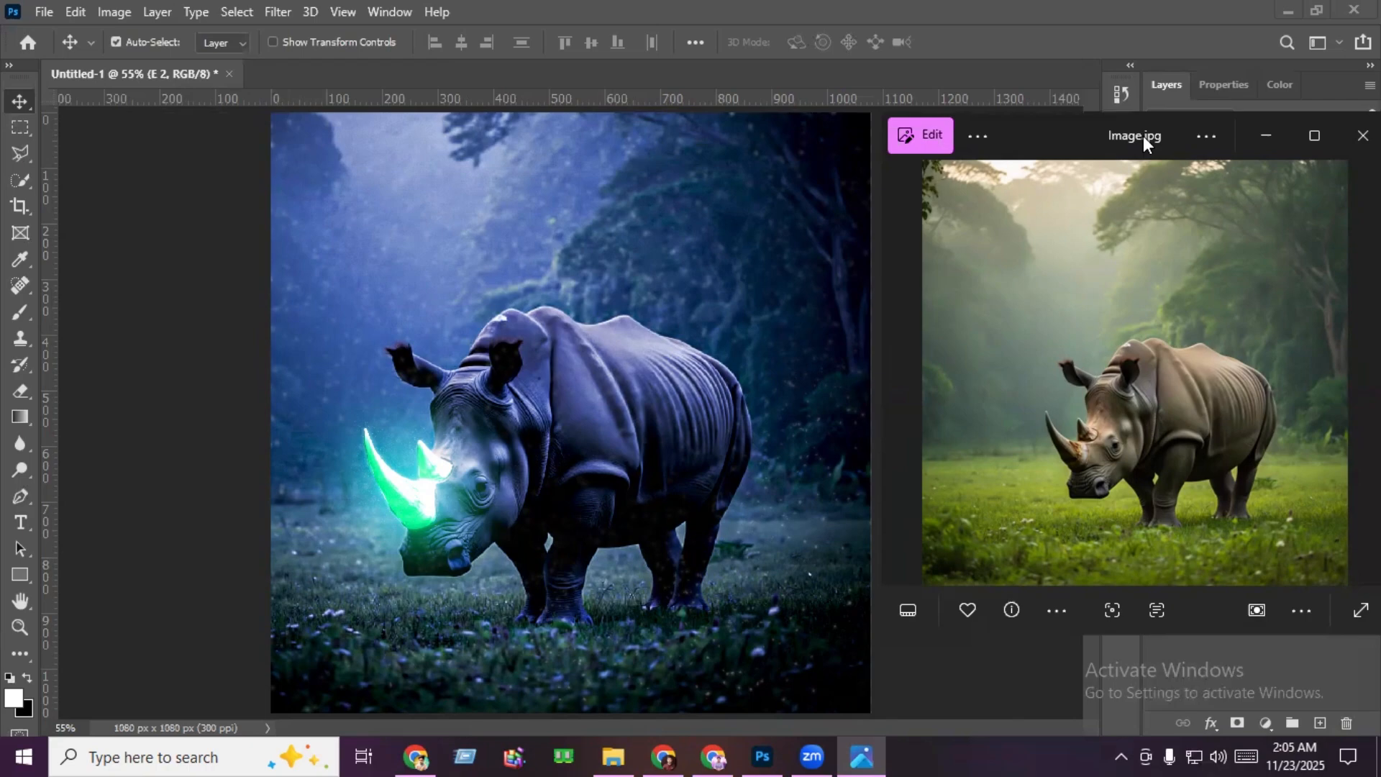
- Position the original Image.jpg viewer beside the edited rhino to compare both versions
left_click_drag(1142, 136, 1135, 88)
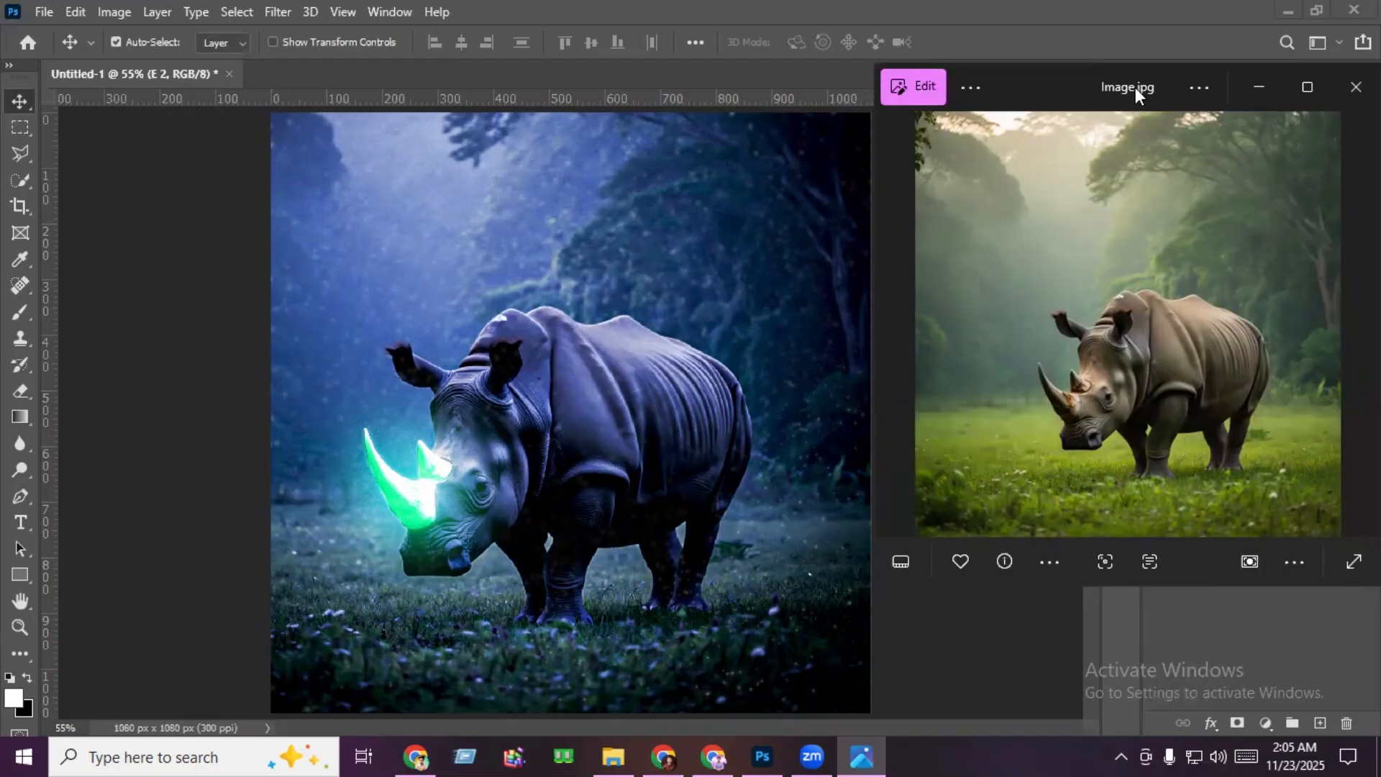